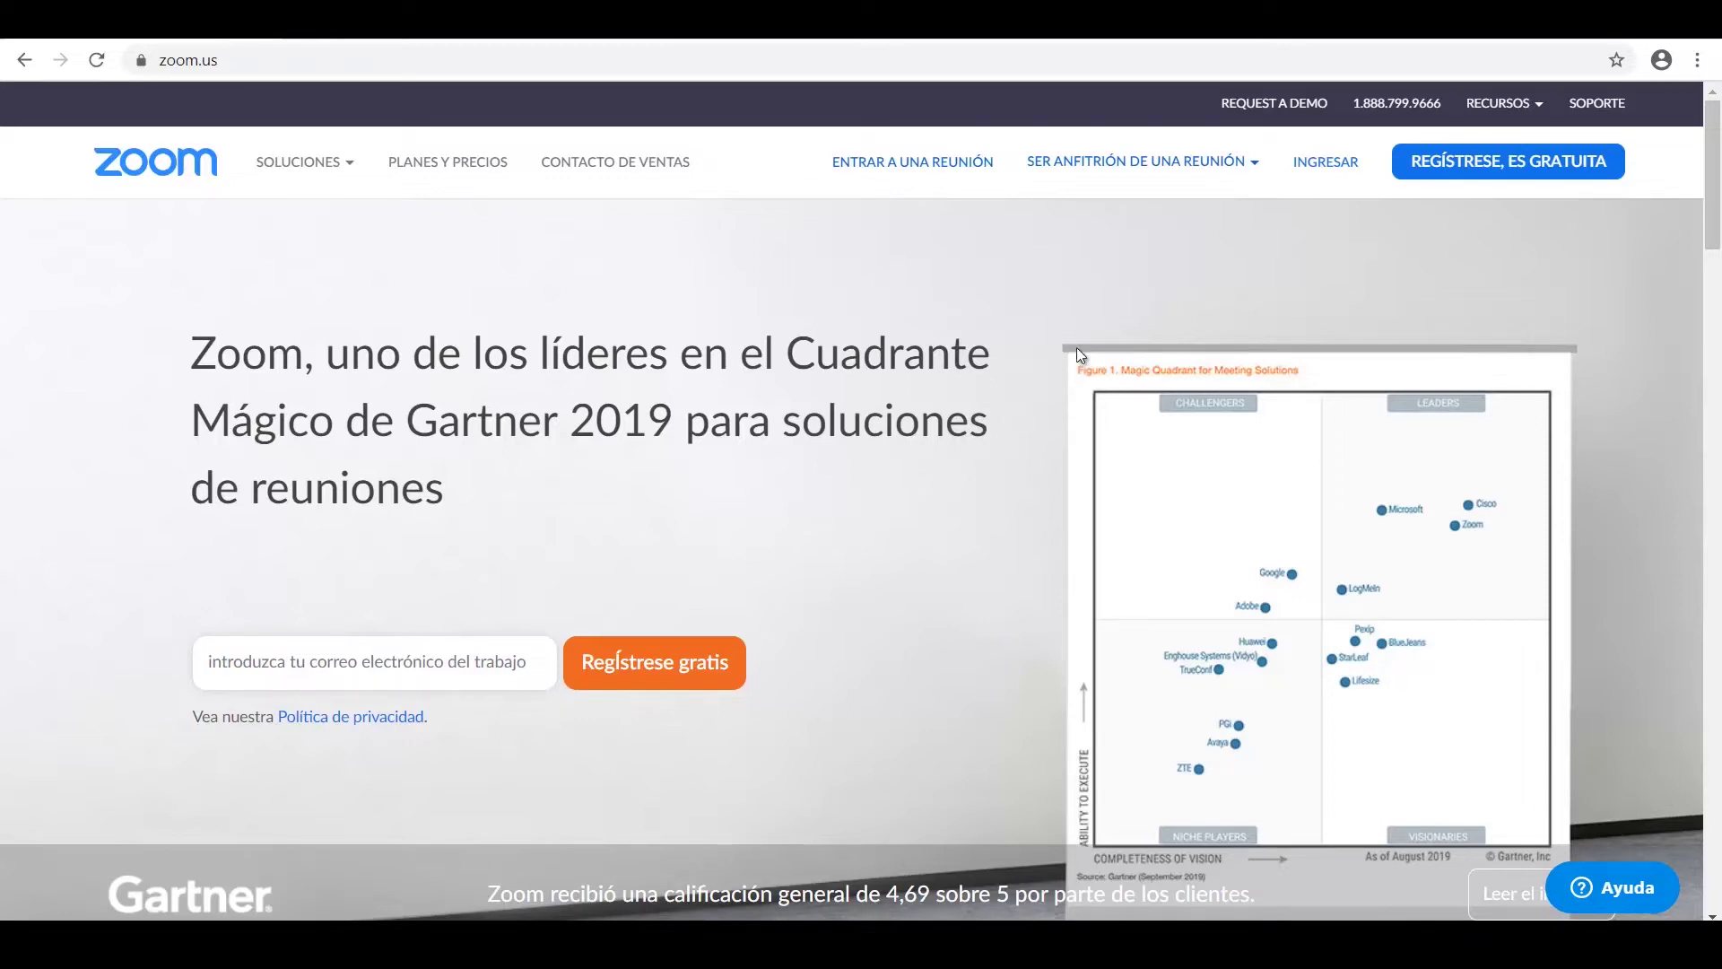
Open the free registration form and fill in the work e-mail address
left_click(1496, 179)
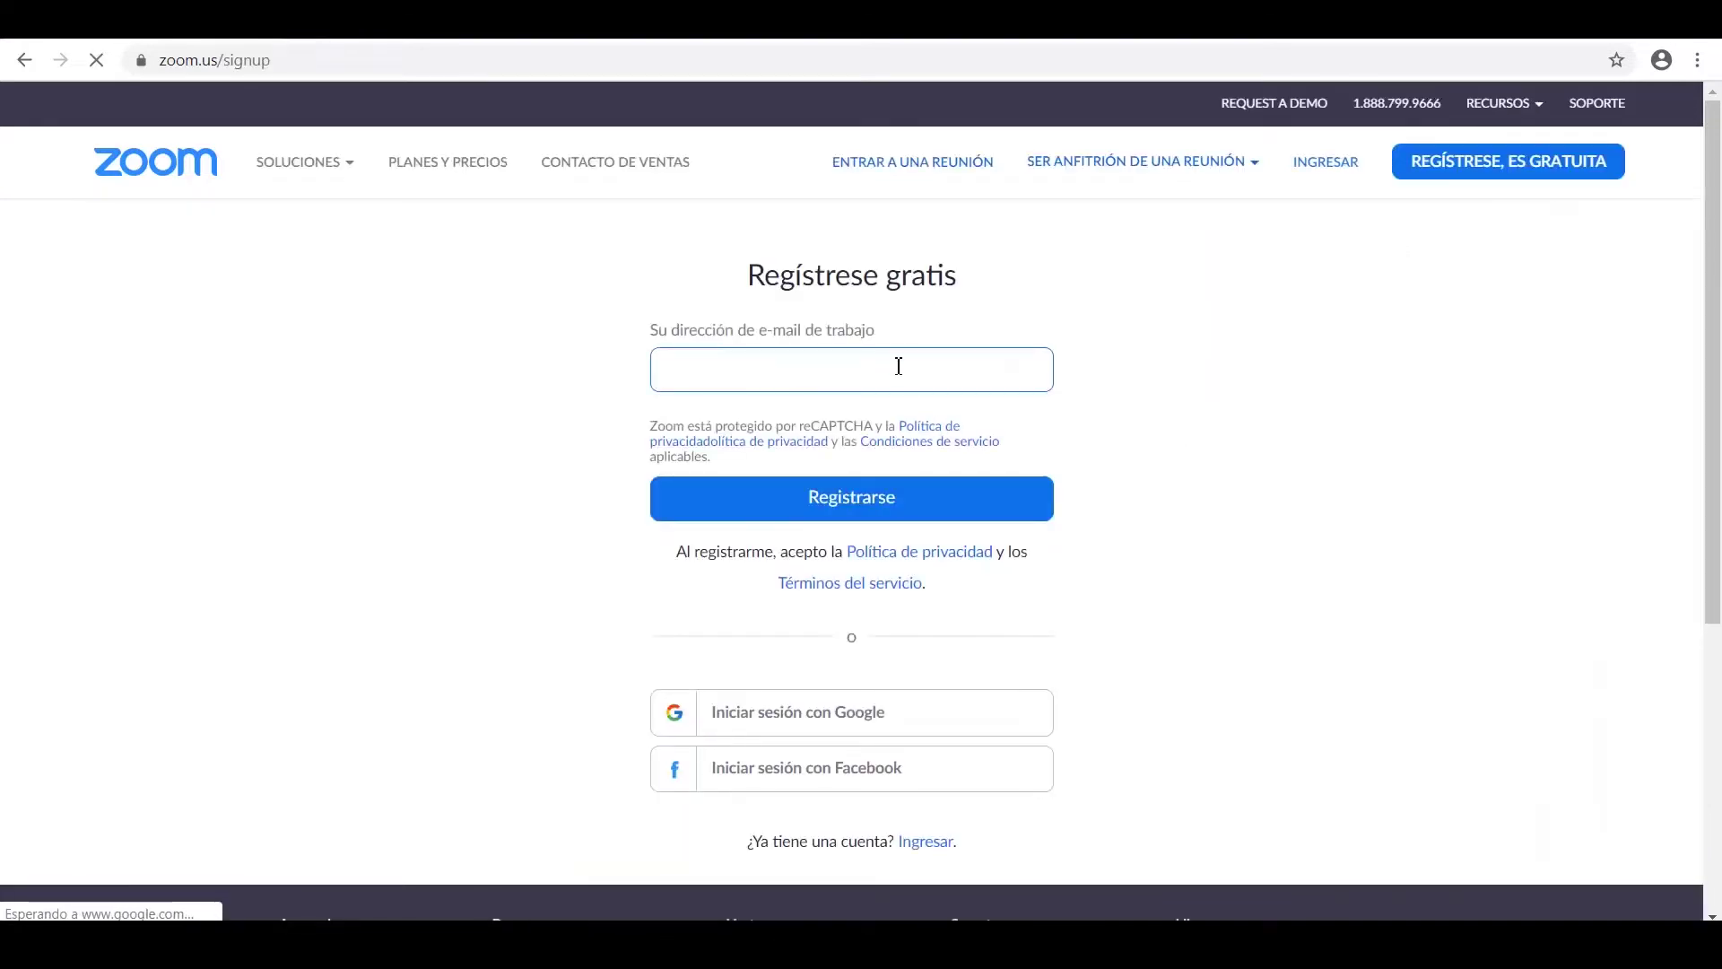
left_click(897, 359)
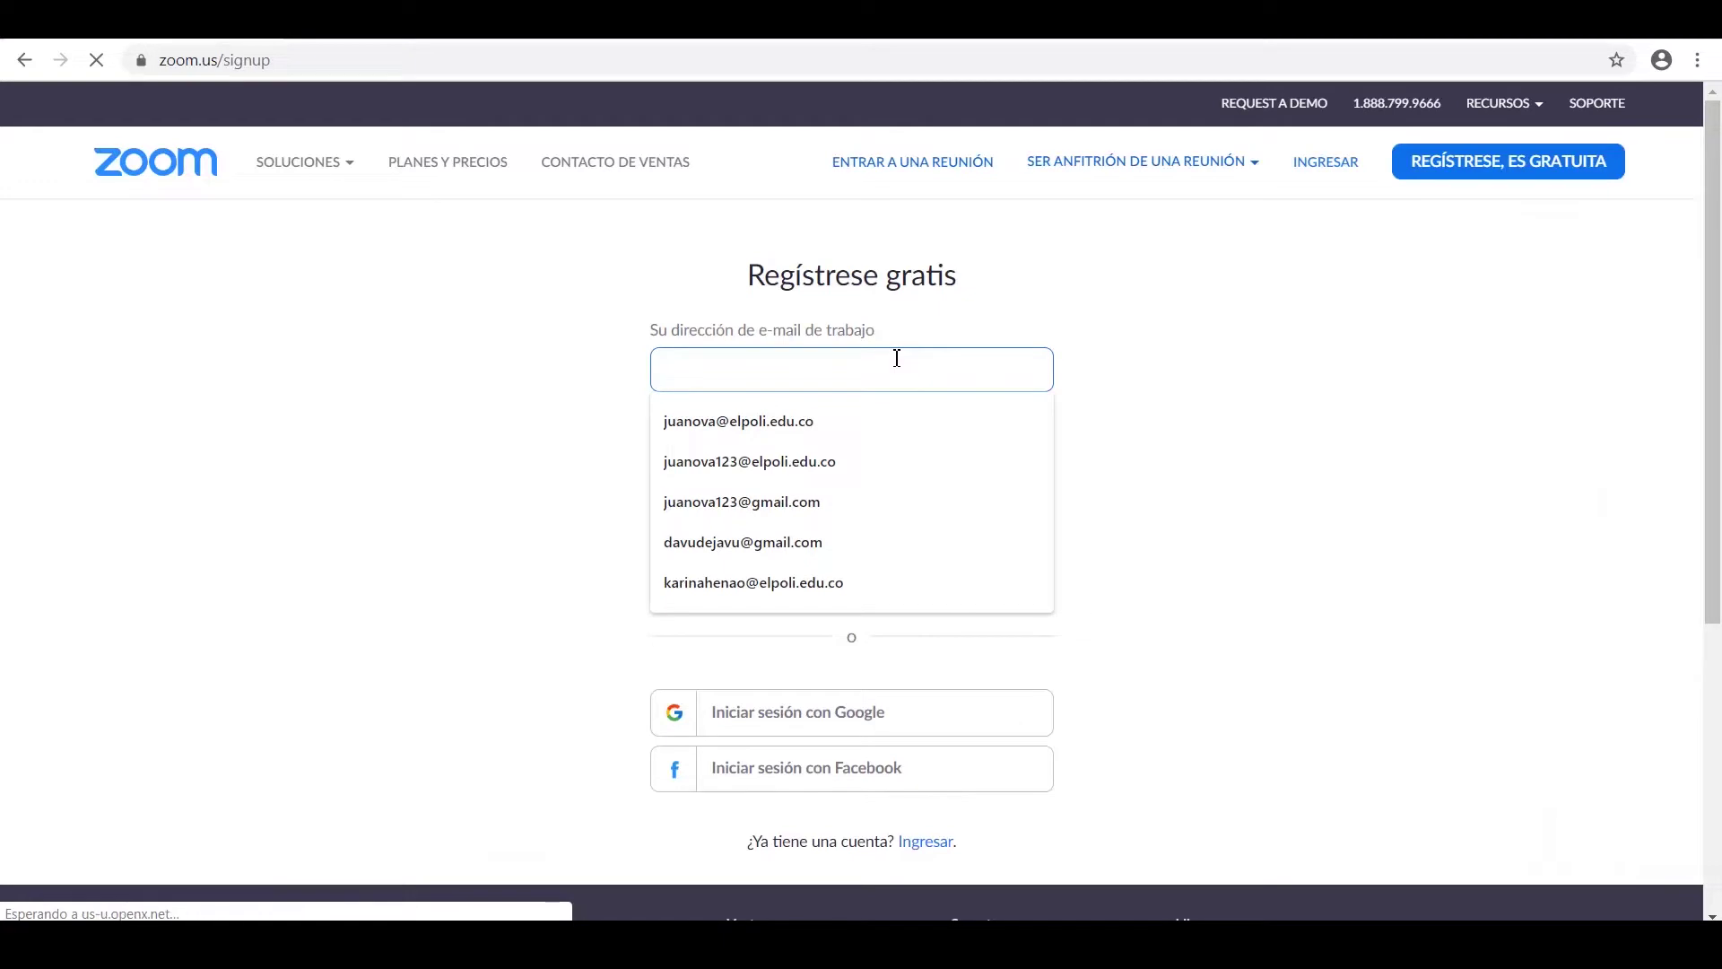
type("felipe")
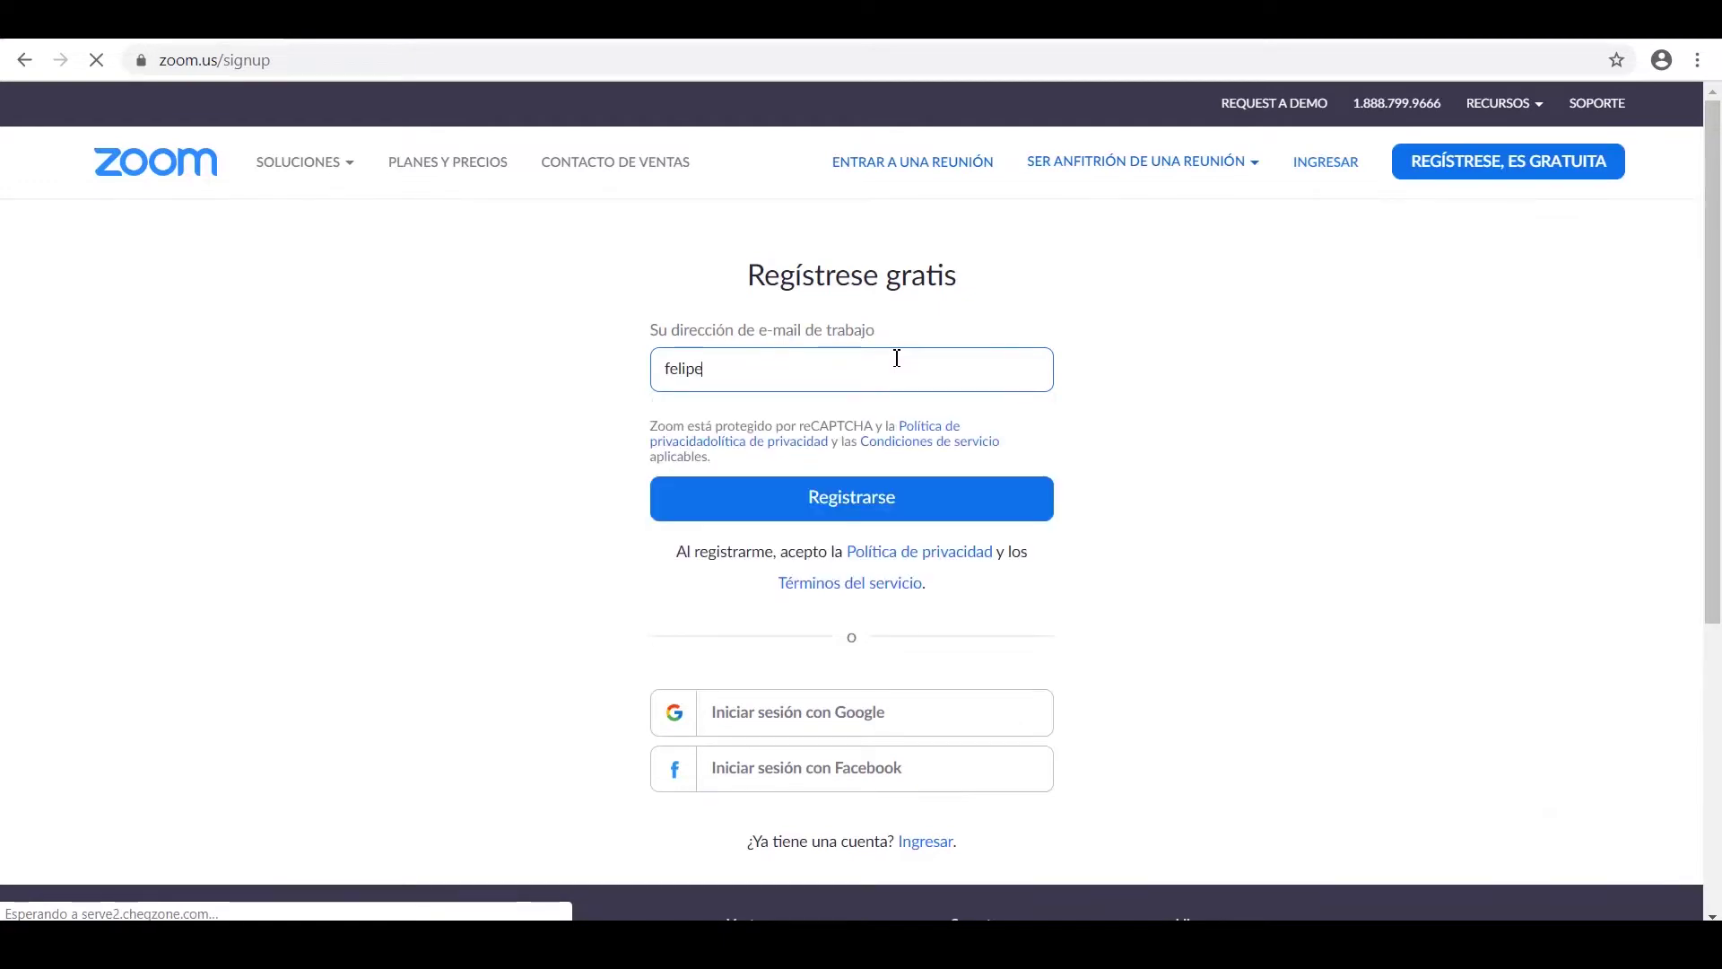
type("_")
key("Down")
key("Return")
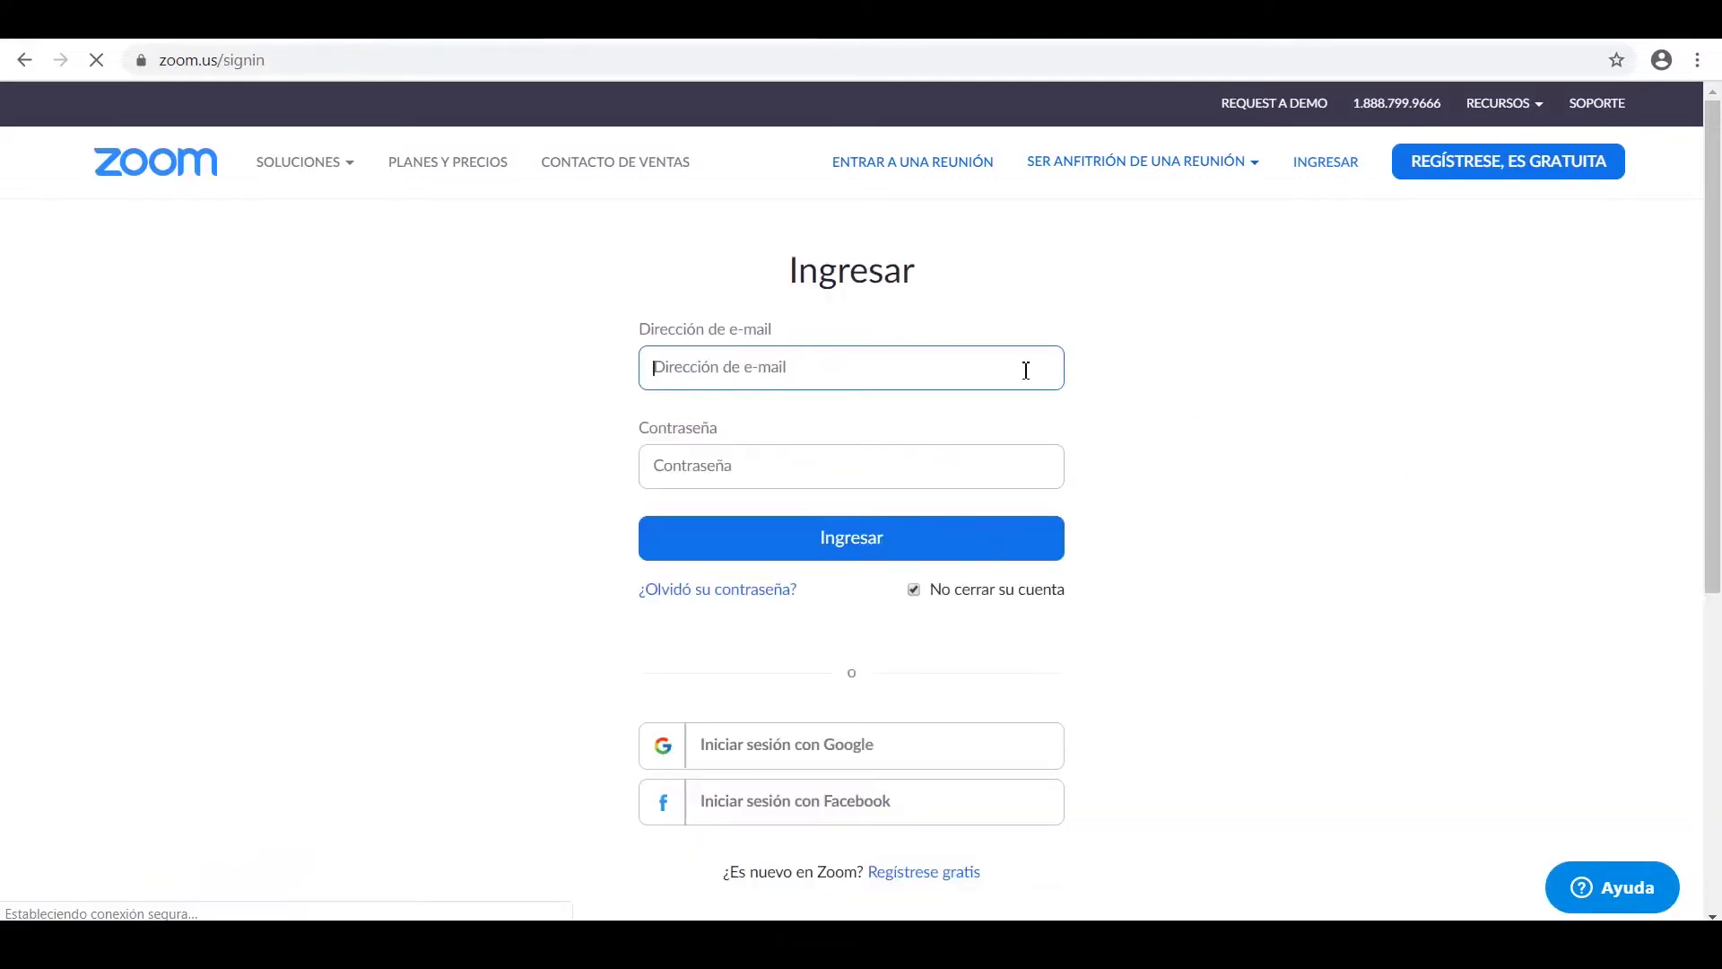
Sign in to the account with its e-mail address and account password
left_click(1026, 371)
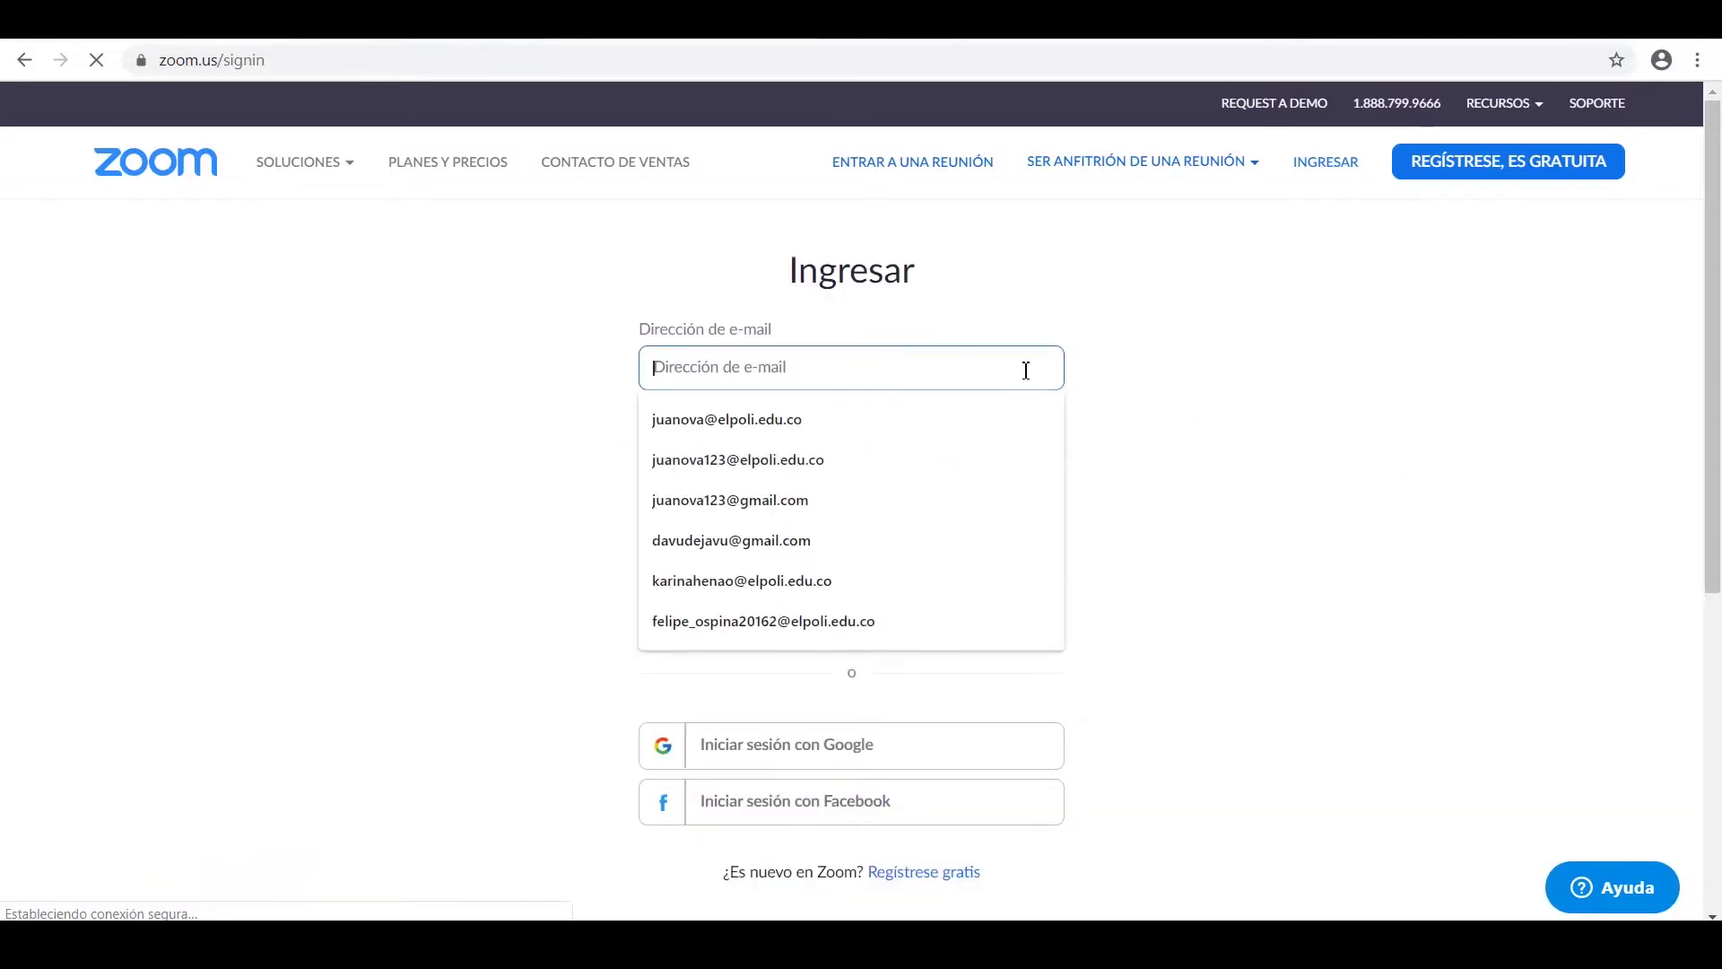
left_click(764, 620)
key("Return")
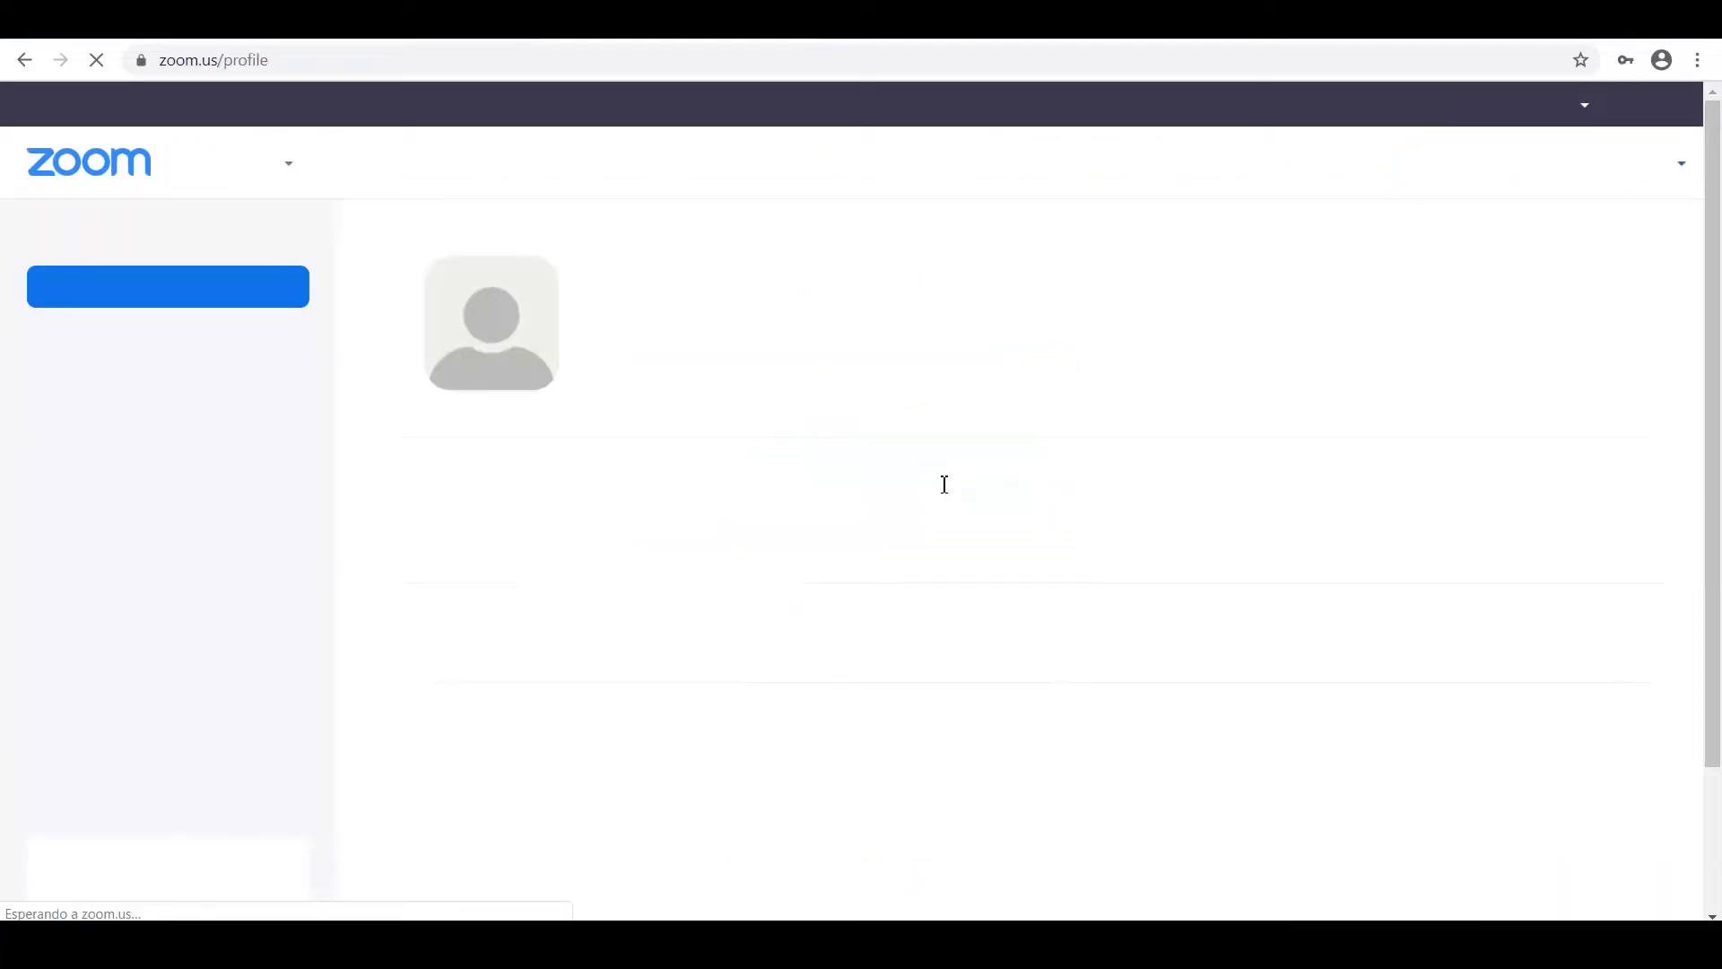
Go from the profile to the Reuniones page and dismiss the browser's offer to save the password
scroll(182, 358, "down", 3)
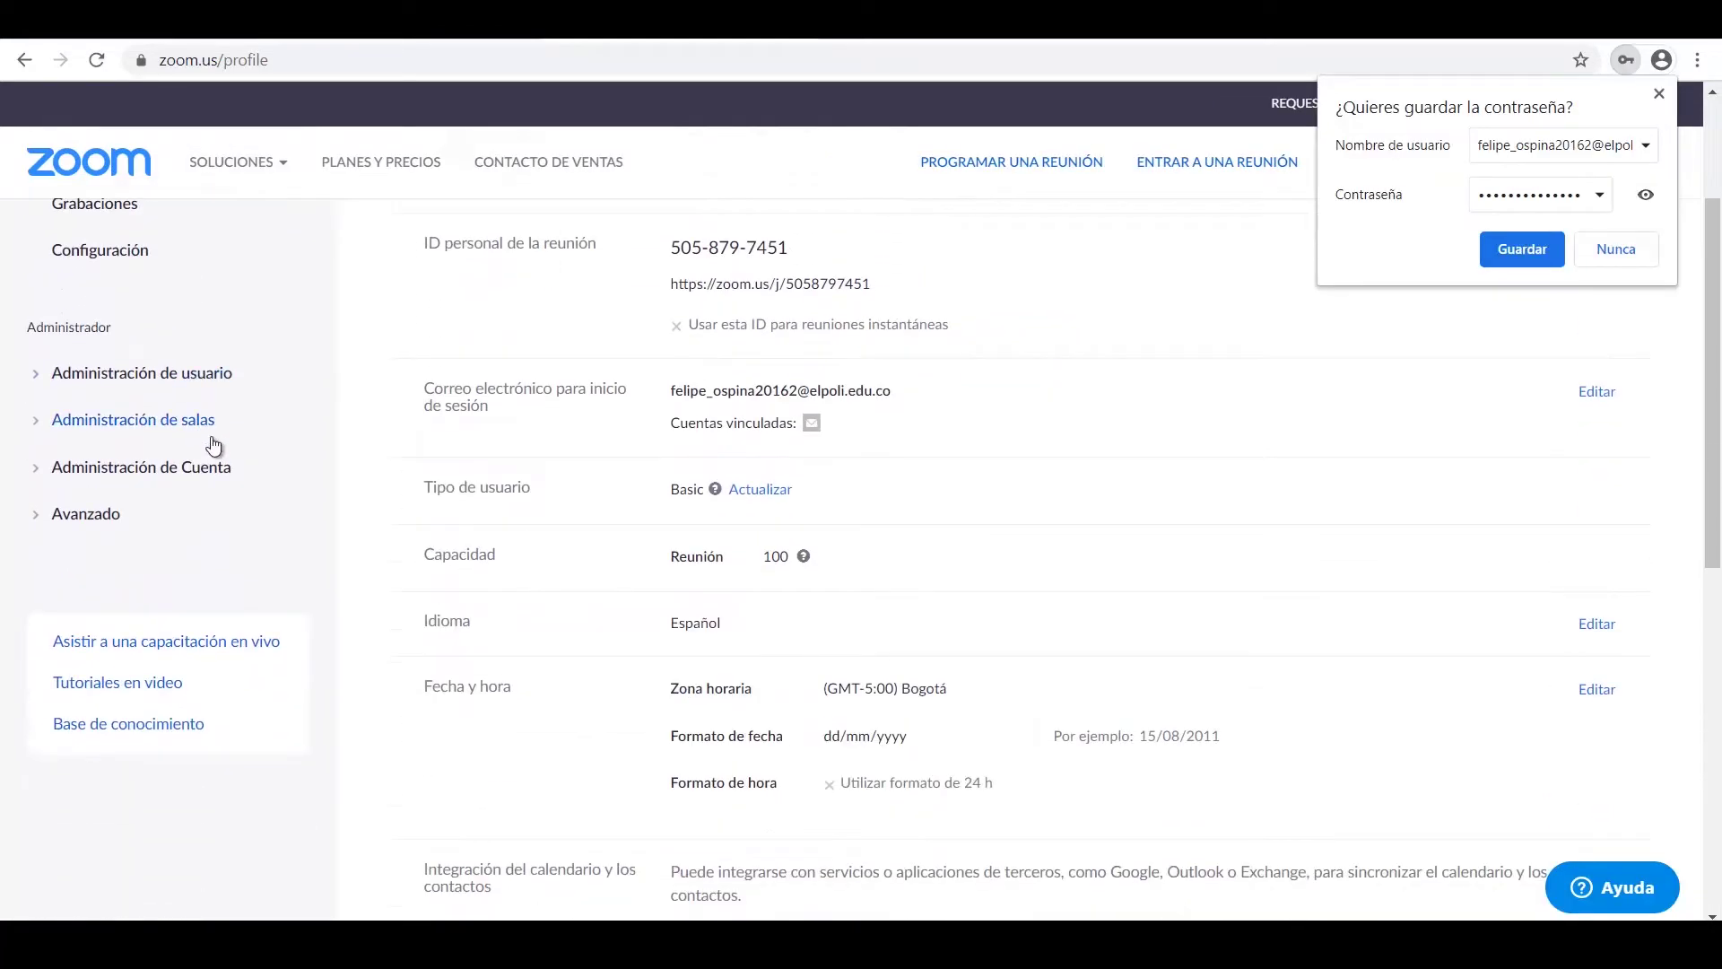
scroll(230, 520, "up", 3)
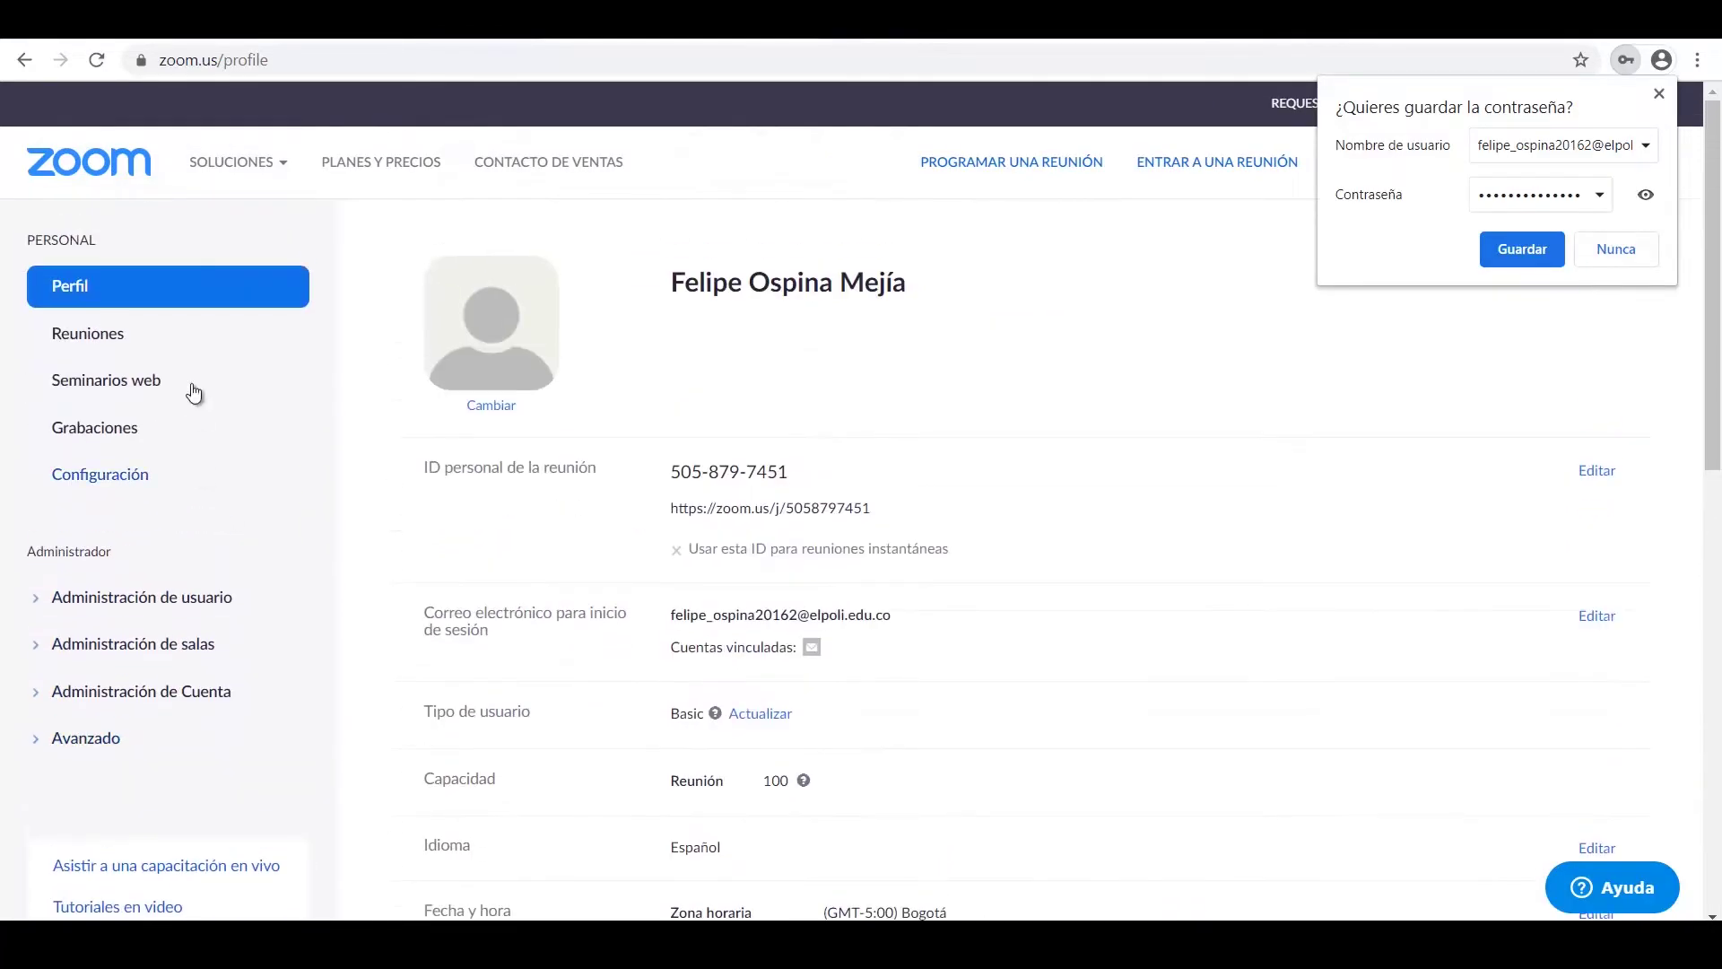
left_click(145, 339)
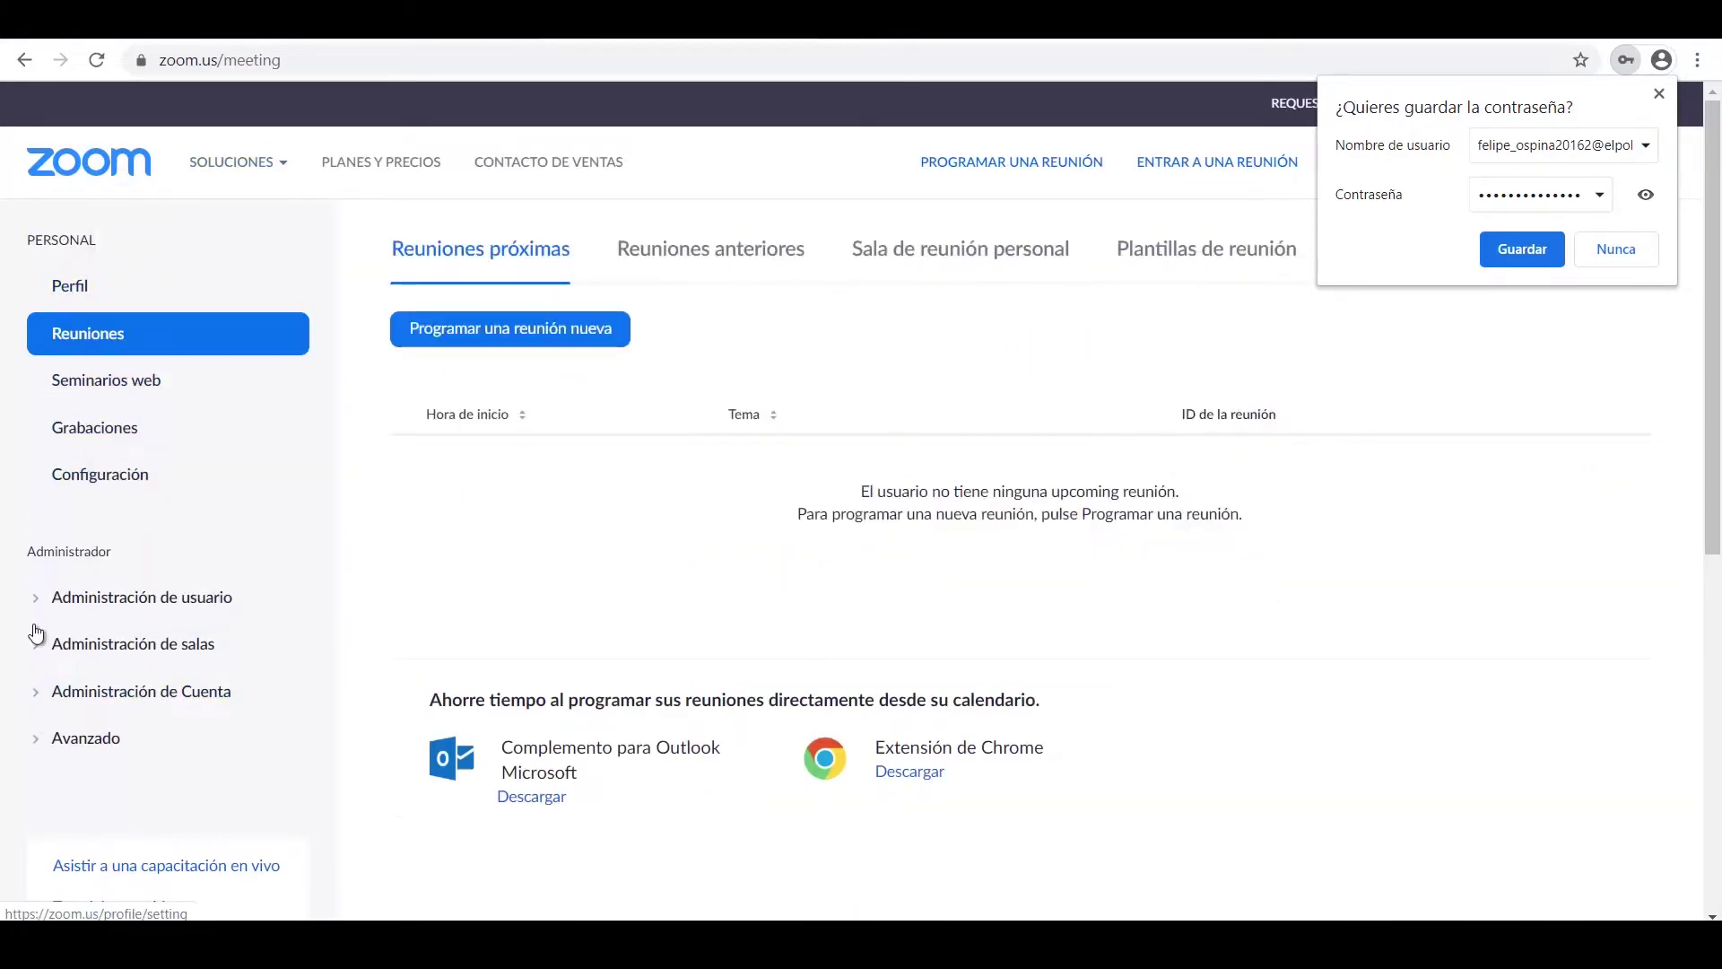
left_click(80, 285)
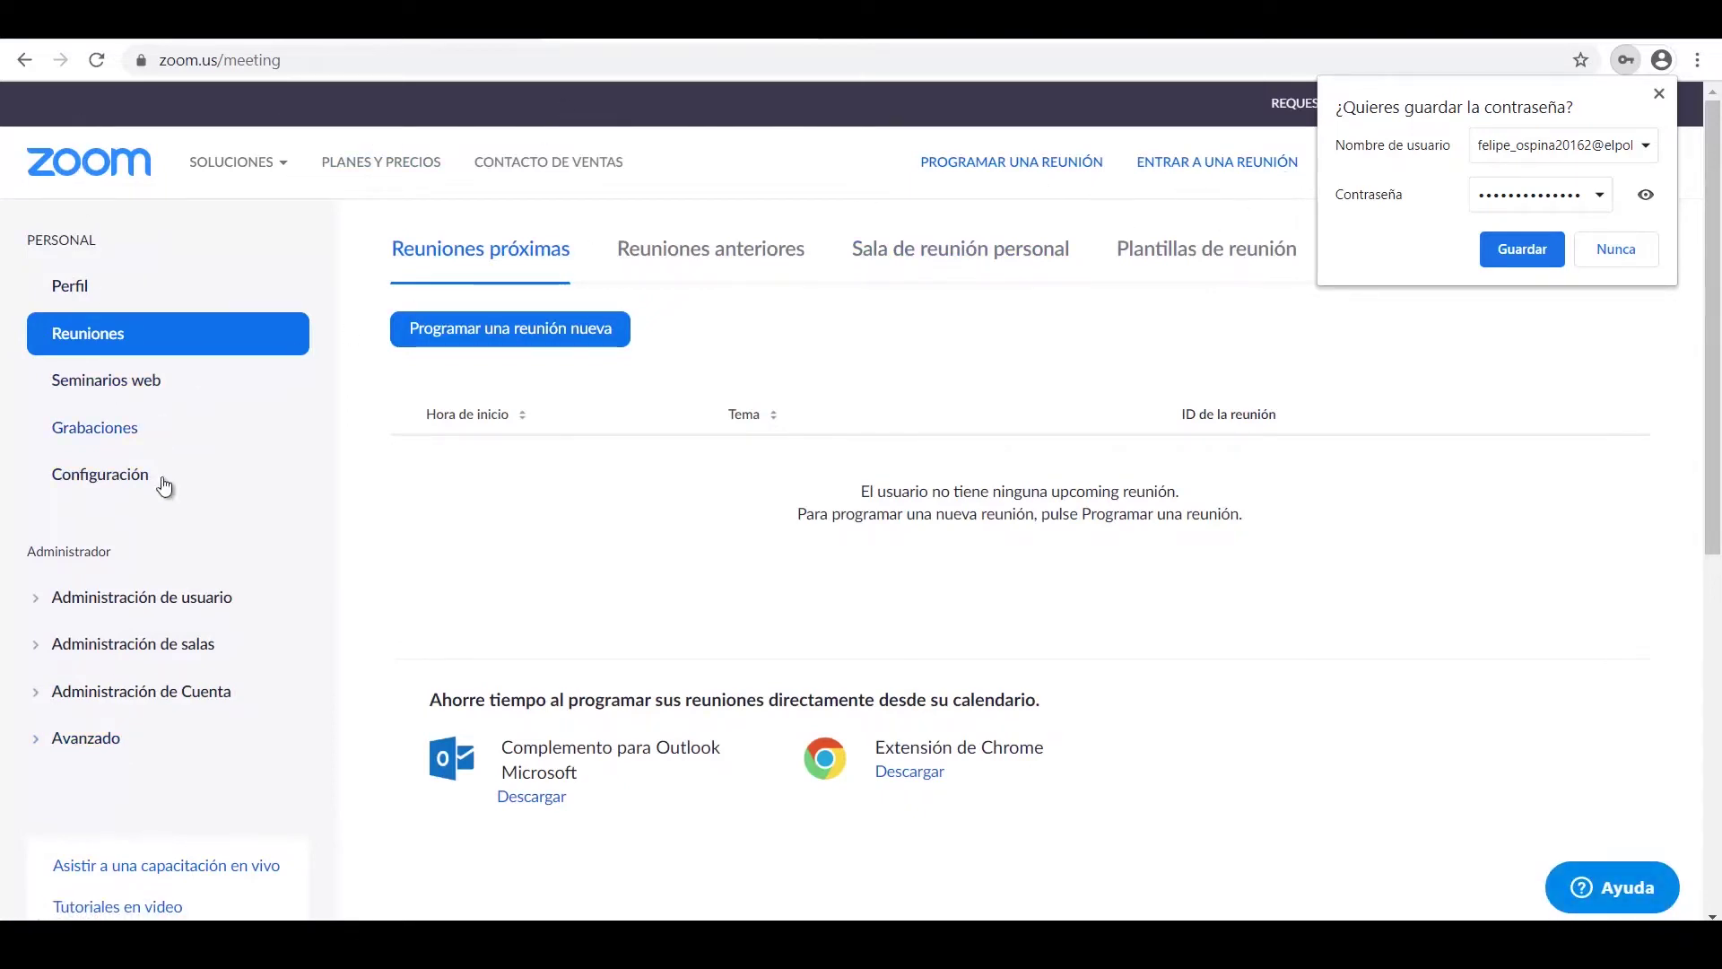
left_click(1659, 94)
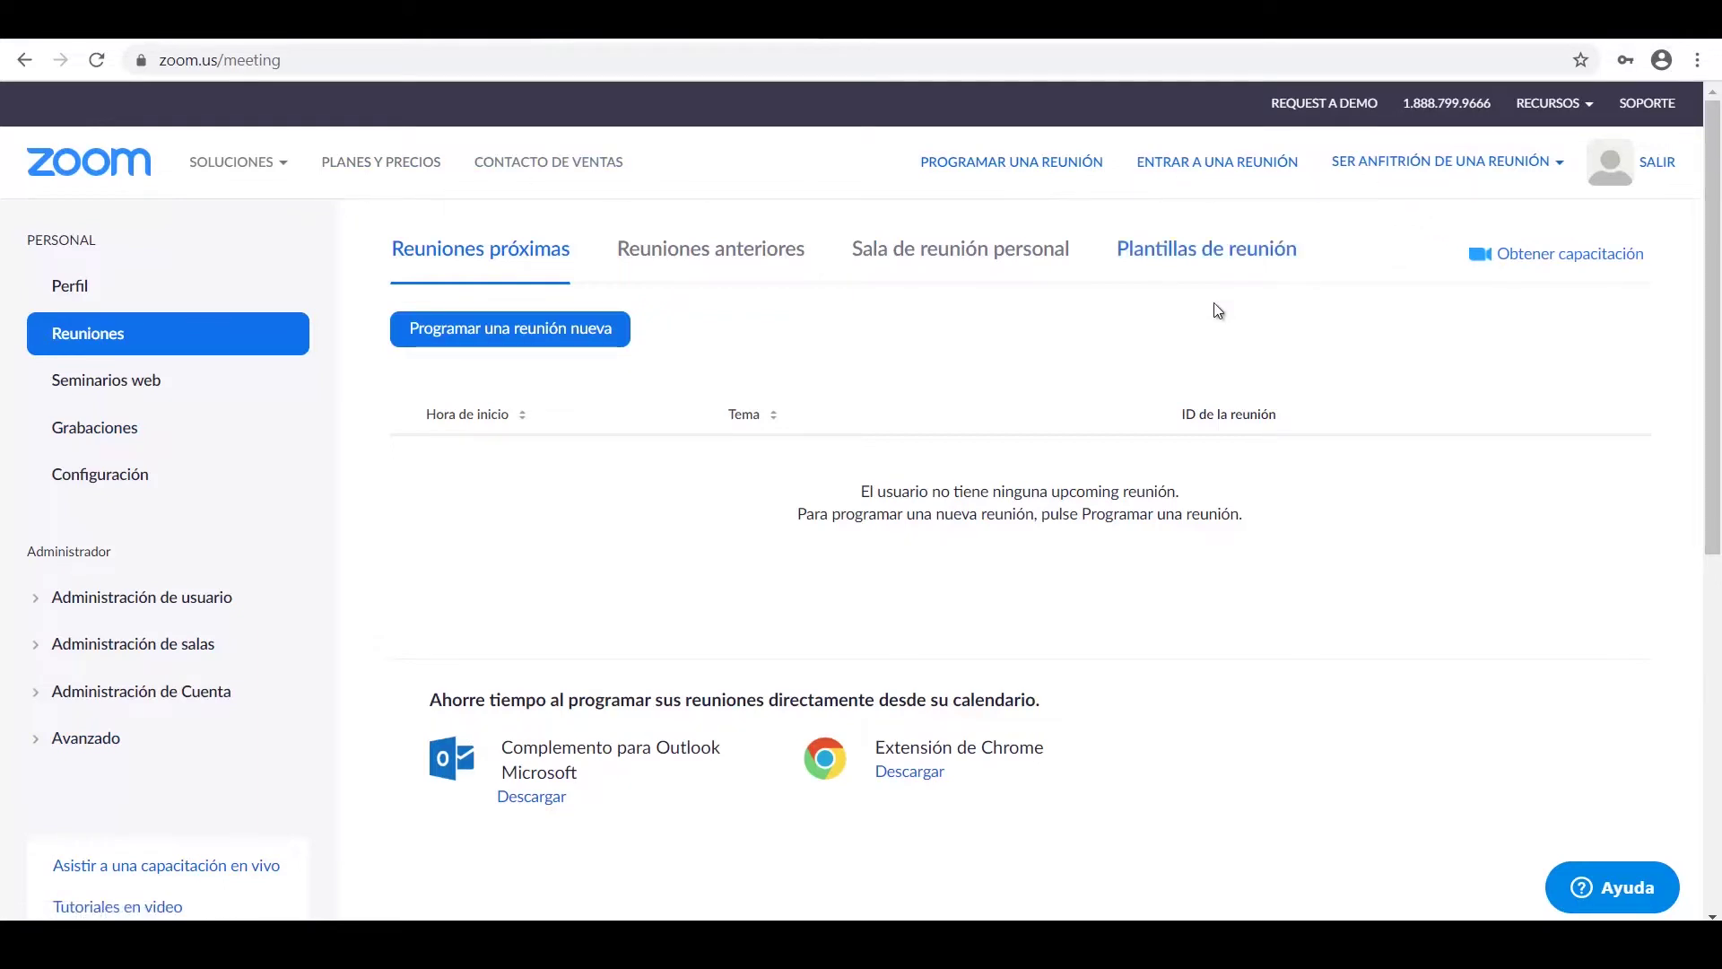
Start scheduling a new meeting and go through its topic, description, date, duration and time zone settings
left_click(501, 429)
left_click(569, 348)
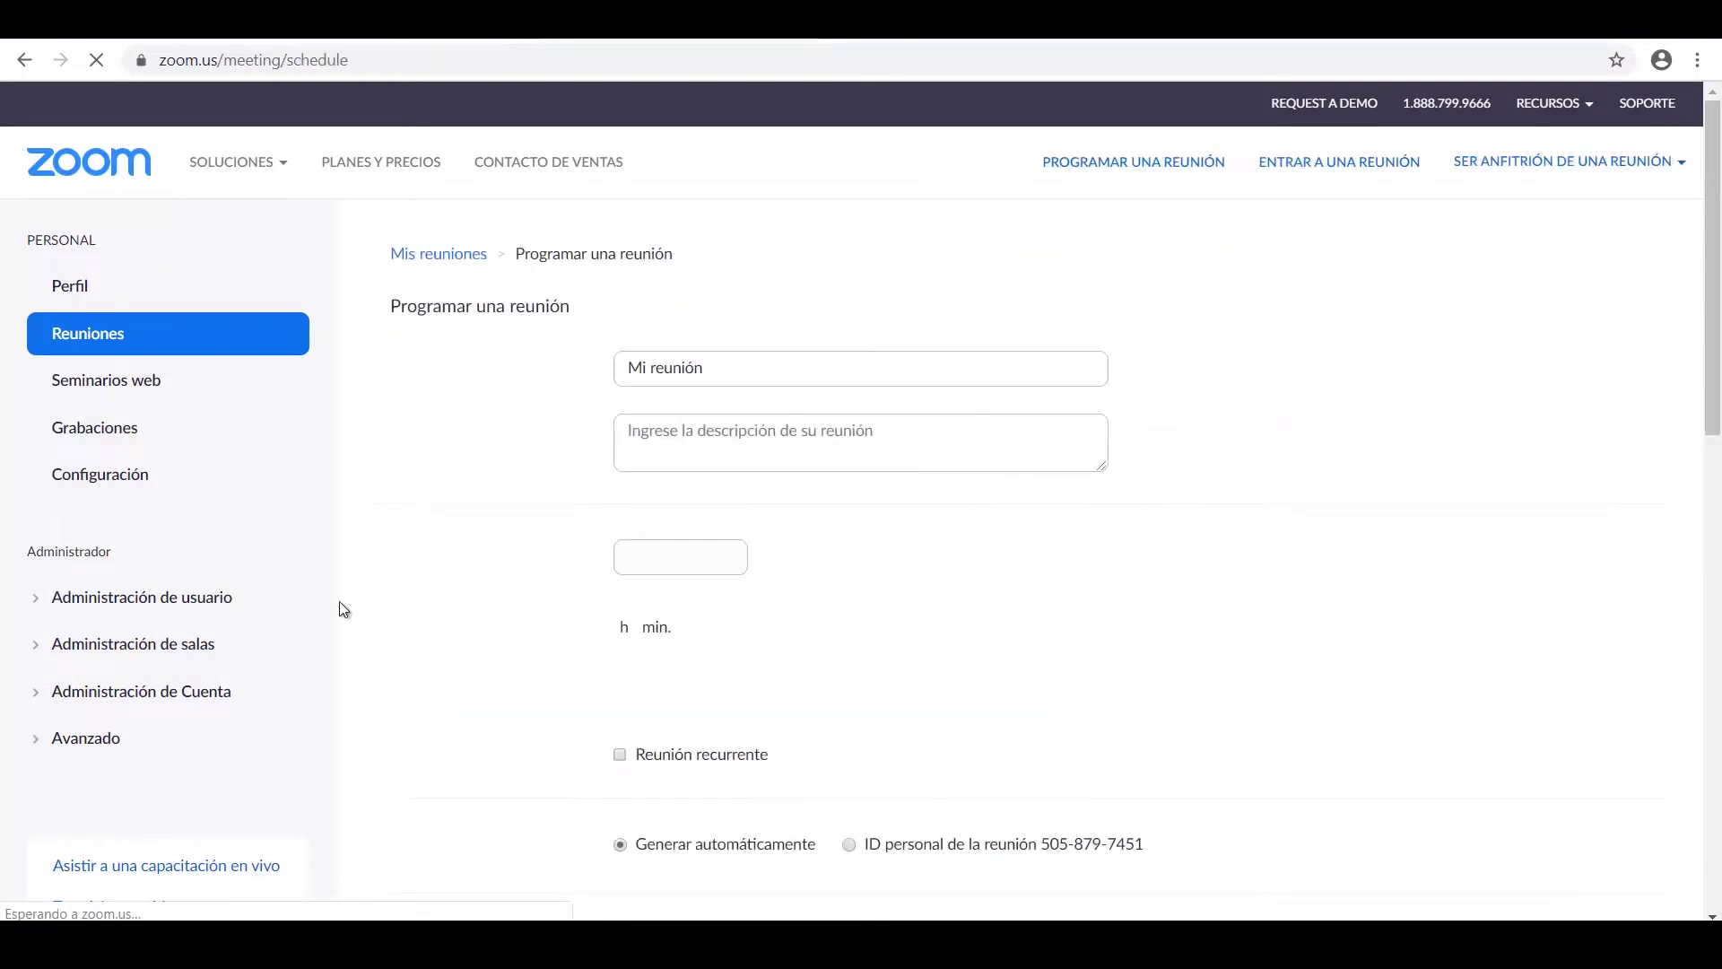
left_click(734, 368)
left_click(945, 431)
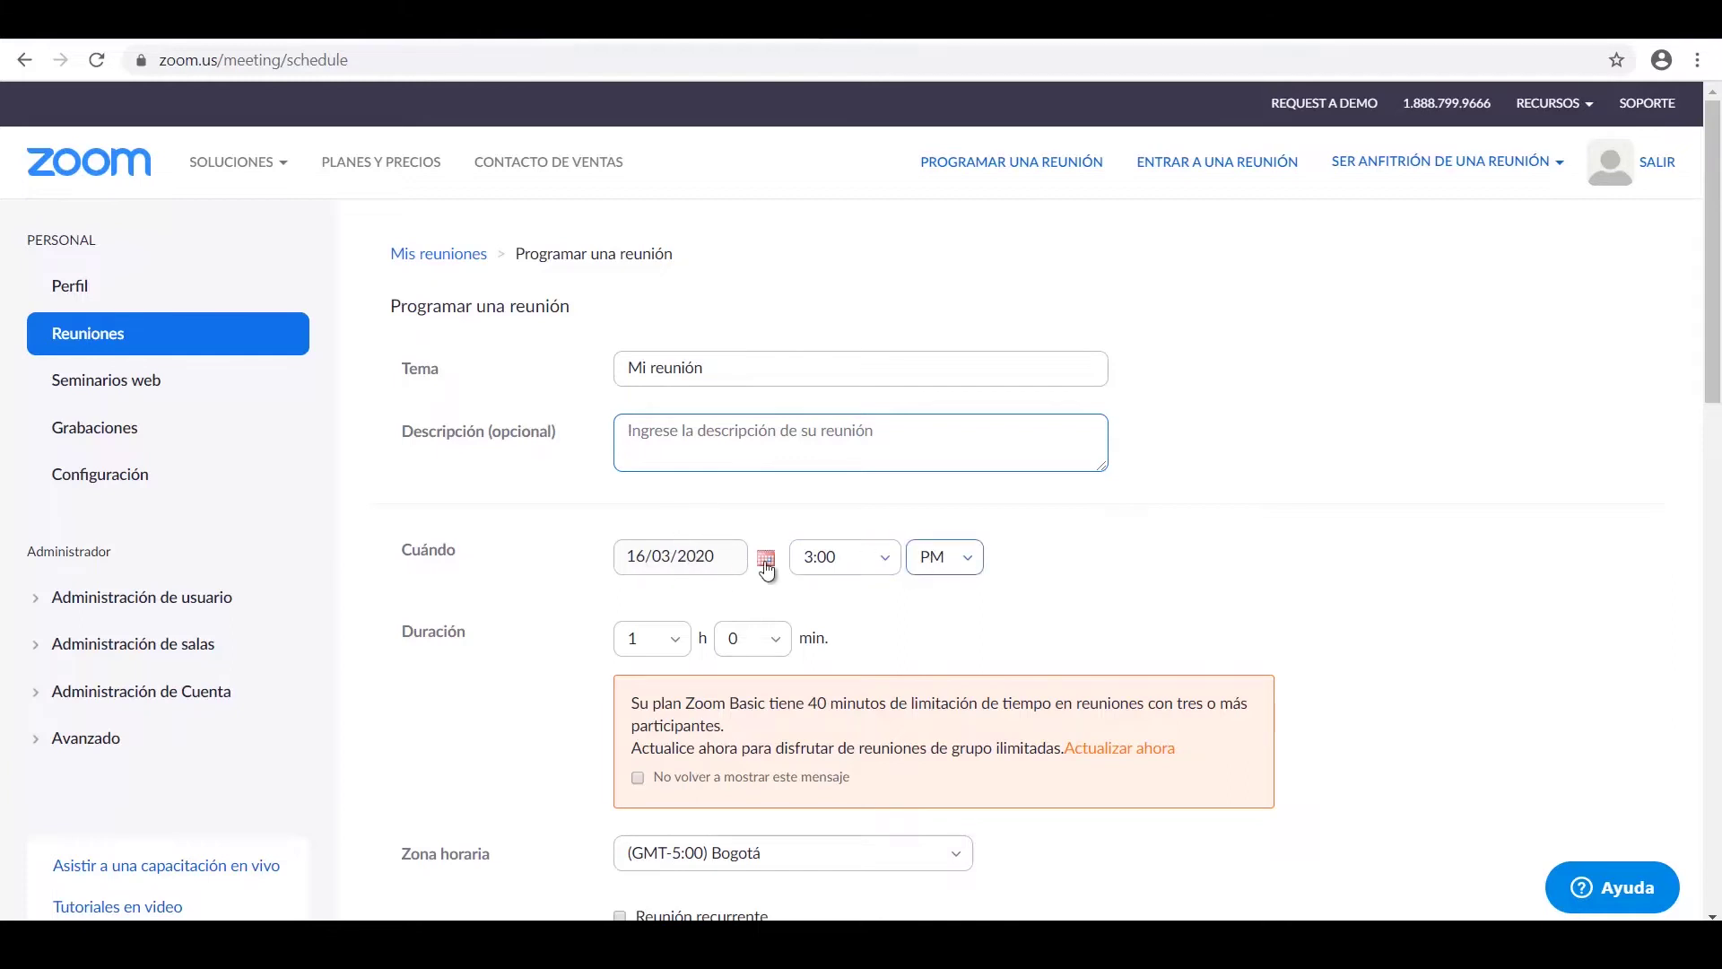
scroll(834, 552, "down", 2)
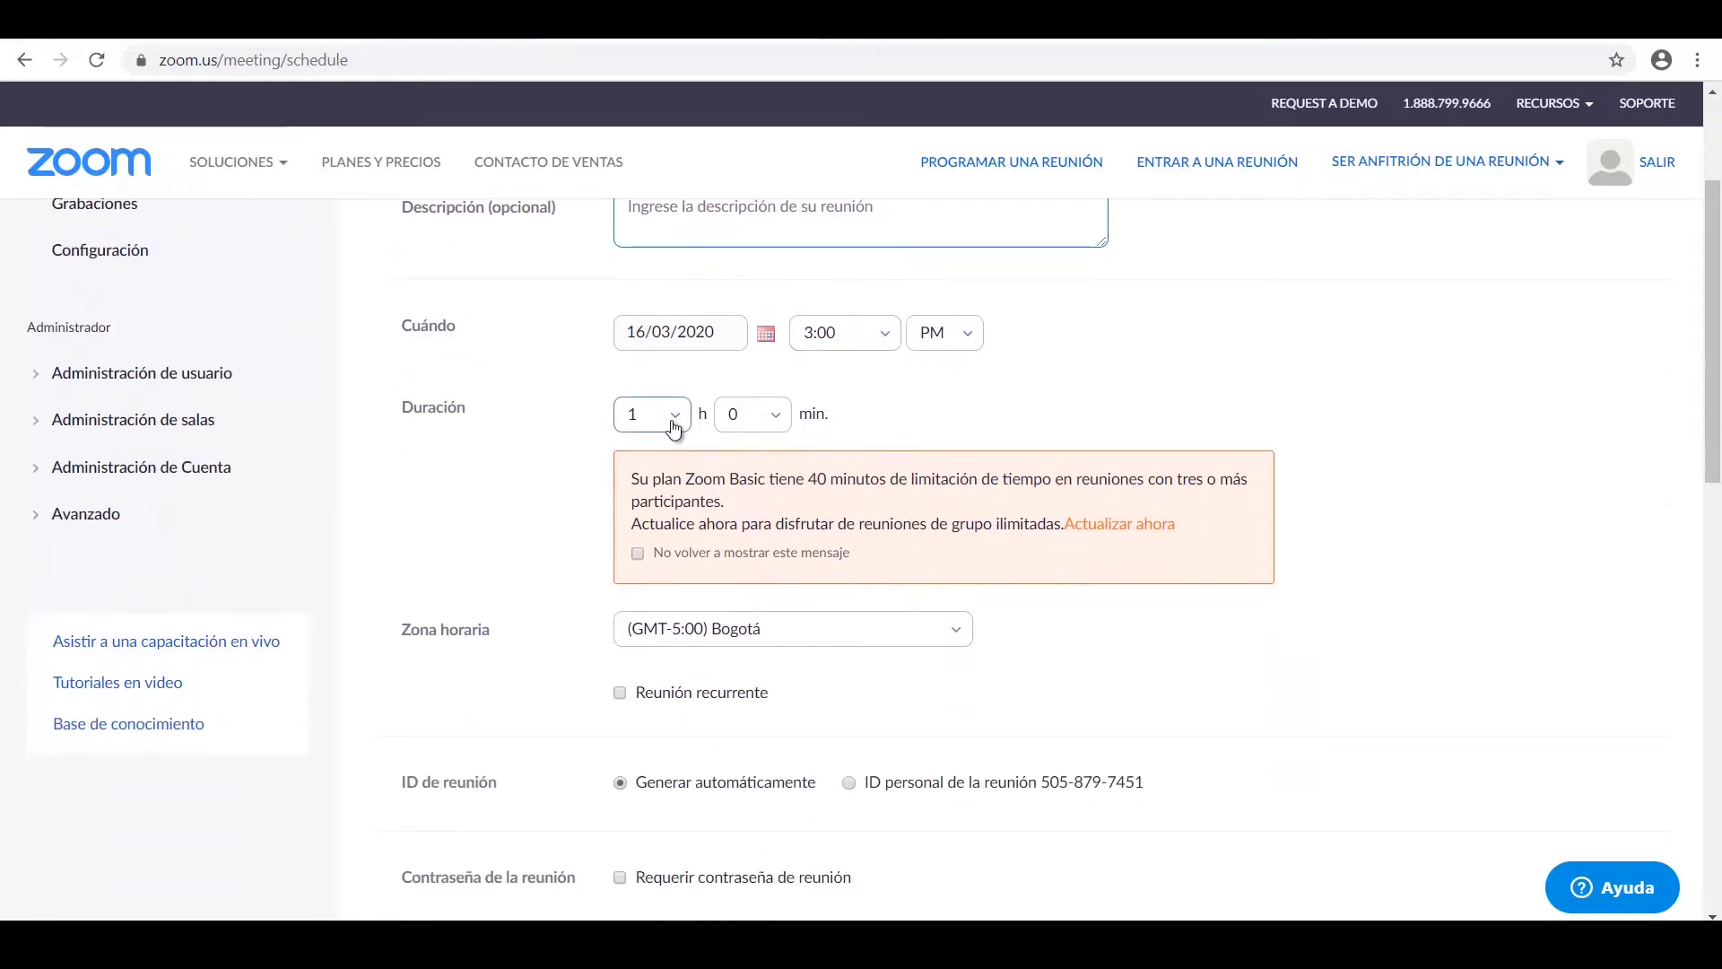
left_click(674, 417)
left_click(934, 474)
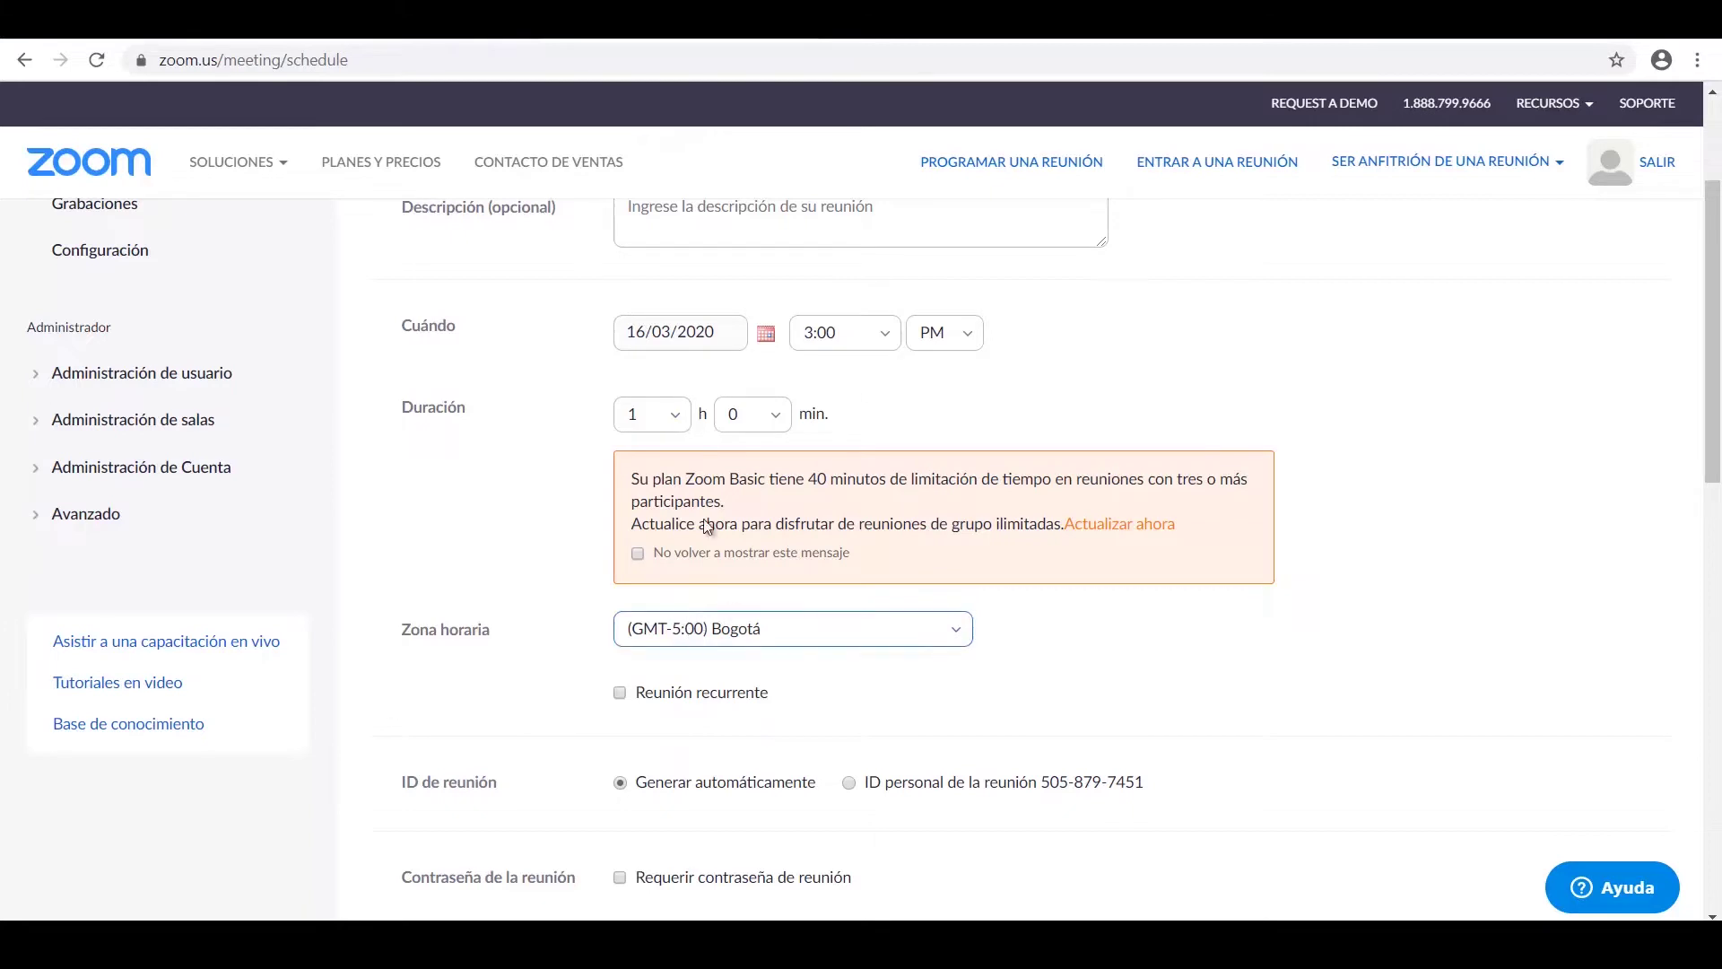
Set the meeting's audio to Audio de la computadora
scroll(771, 619, "down", 2)
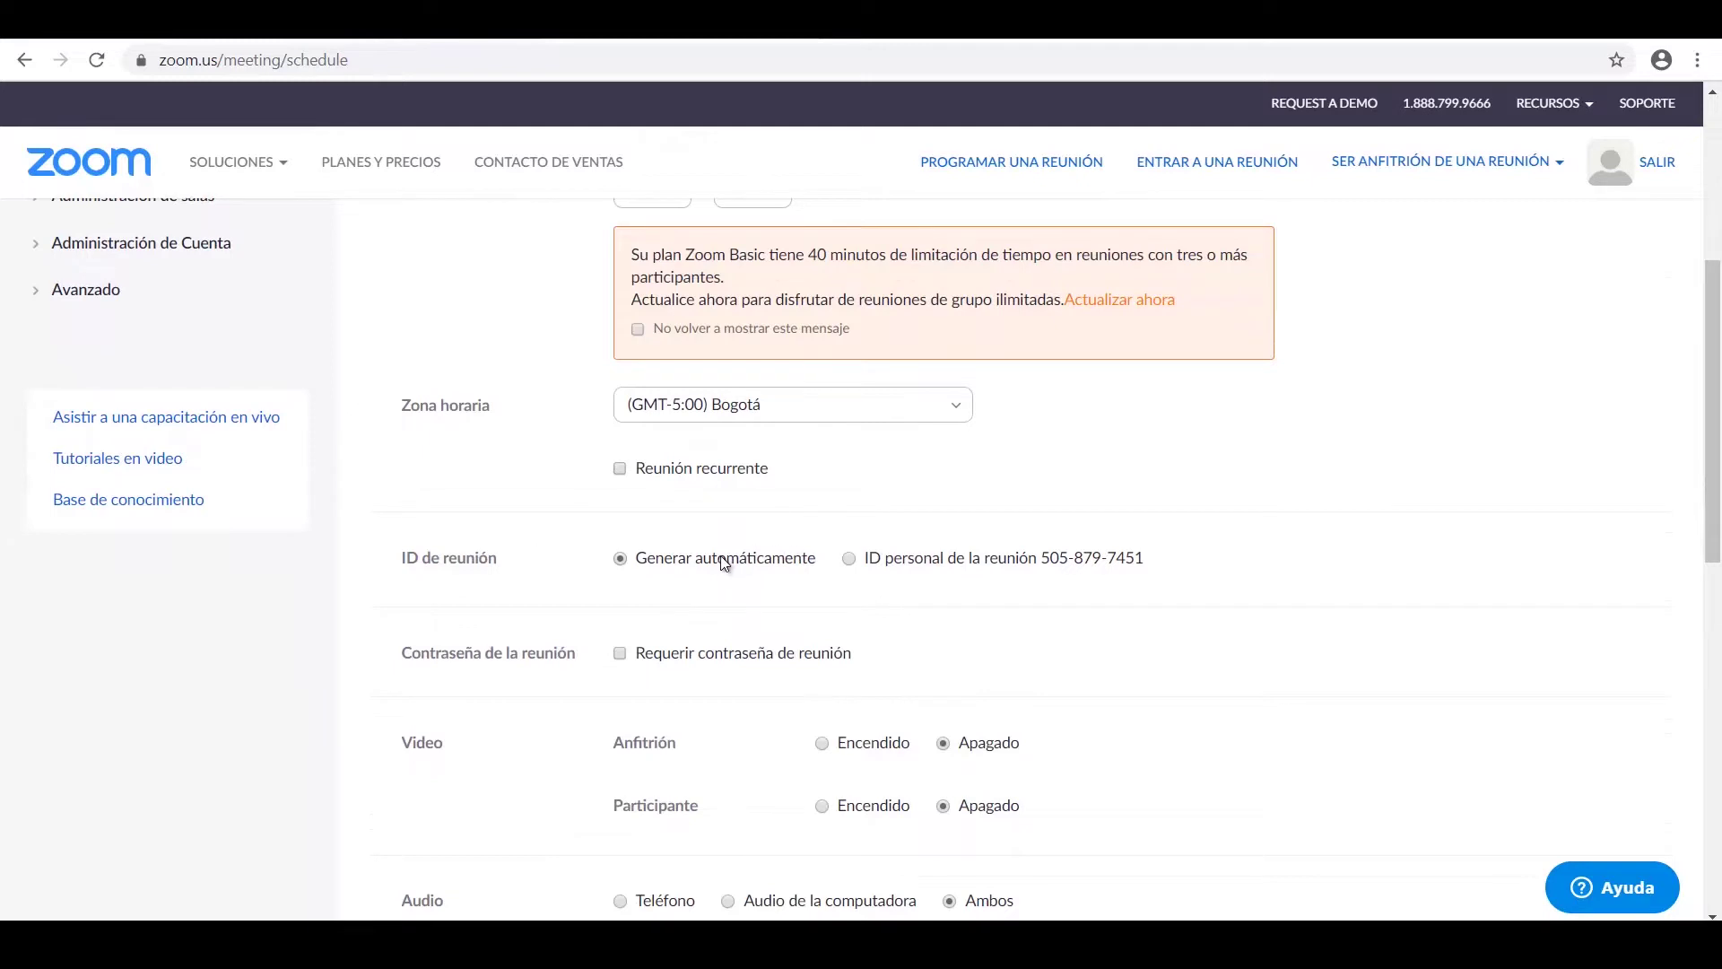
scroll(692, 556, "down", 1)
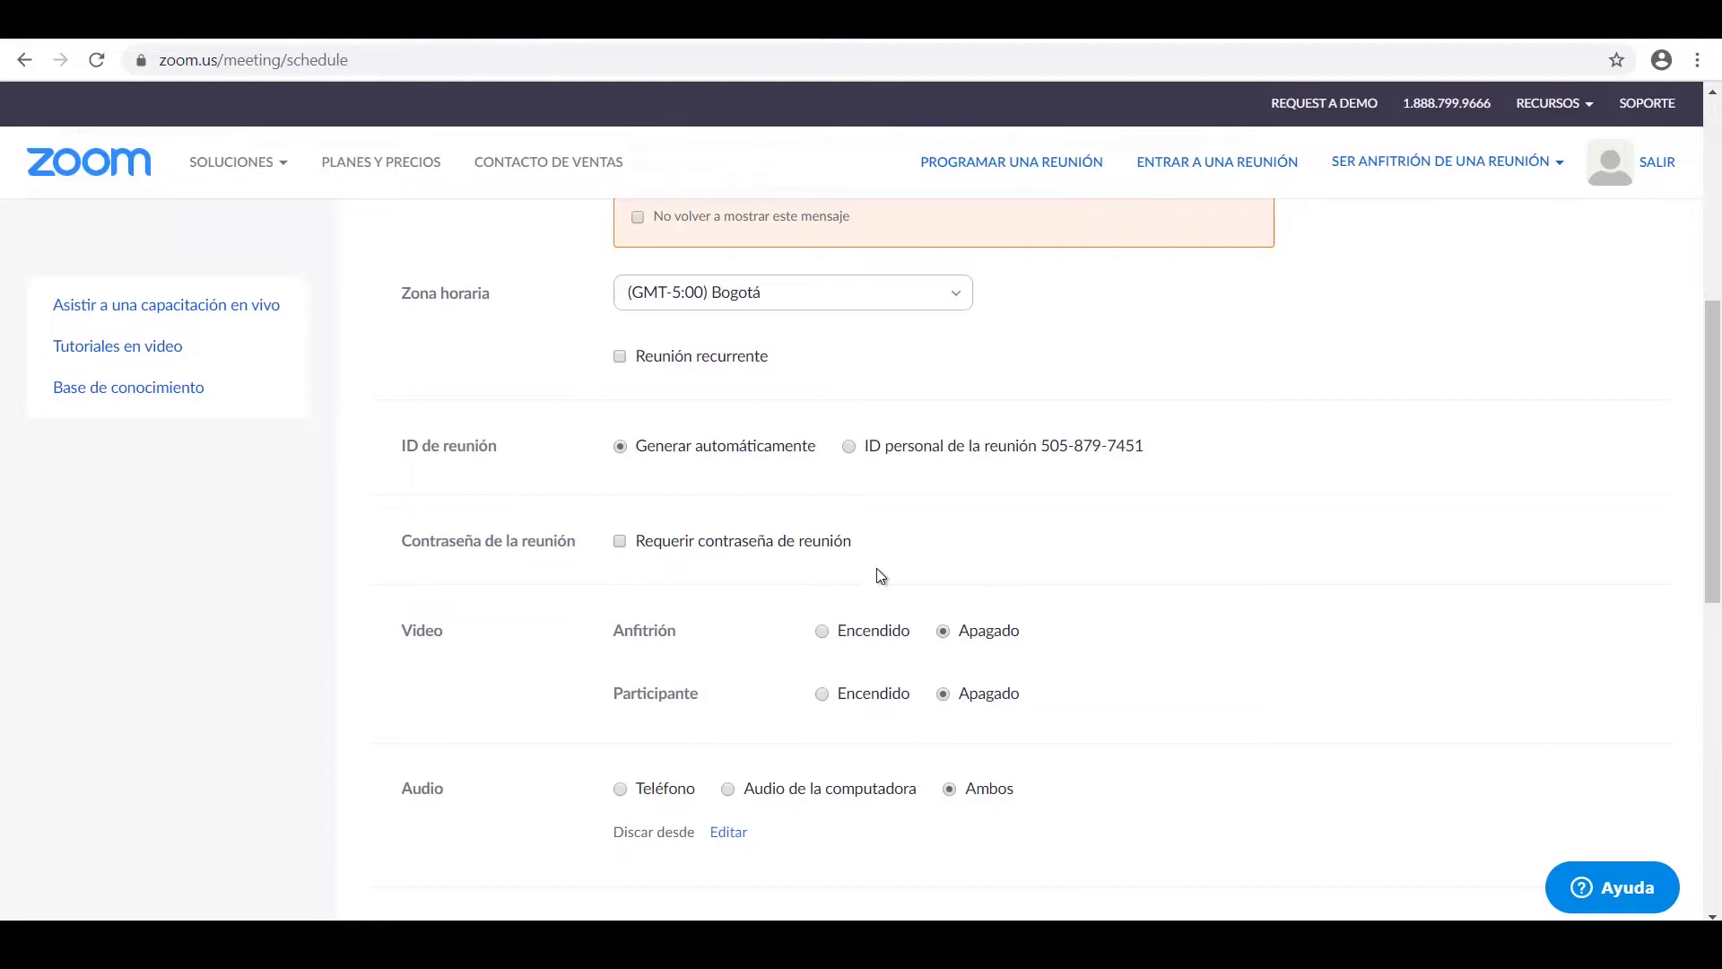
left_click(727, 787)
Enable muting participants on entry, the waiting room and automatic recording on the local computer, and save the meeting
scroll(1021, 415, "down", 5)
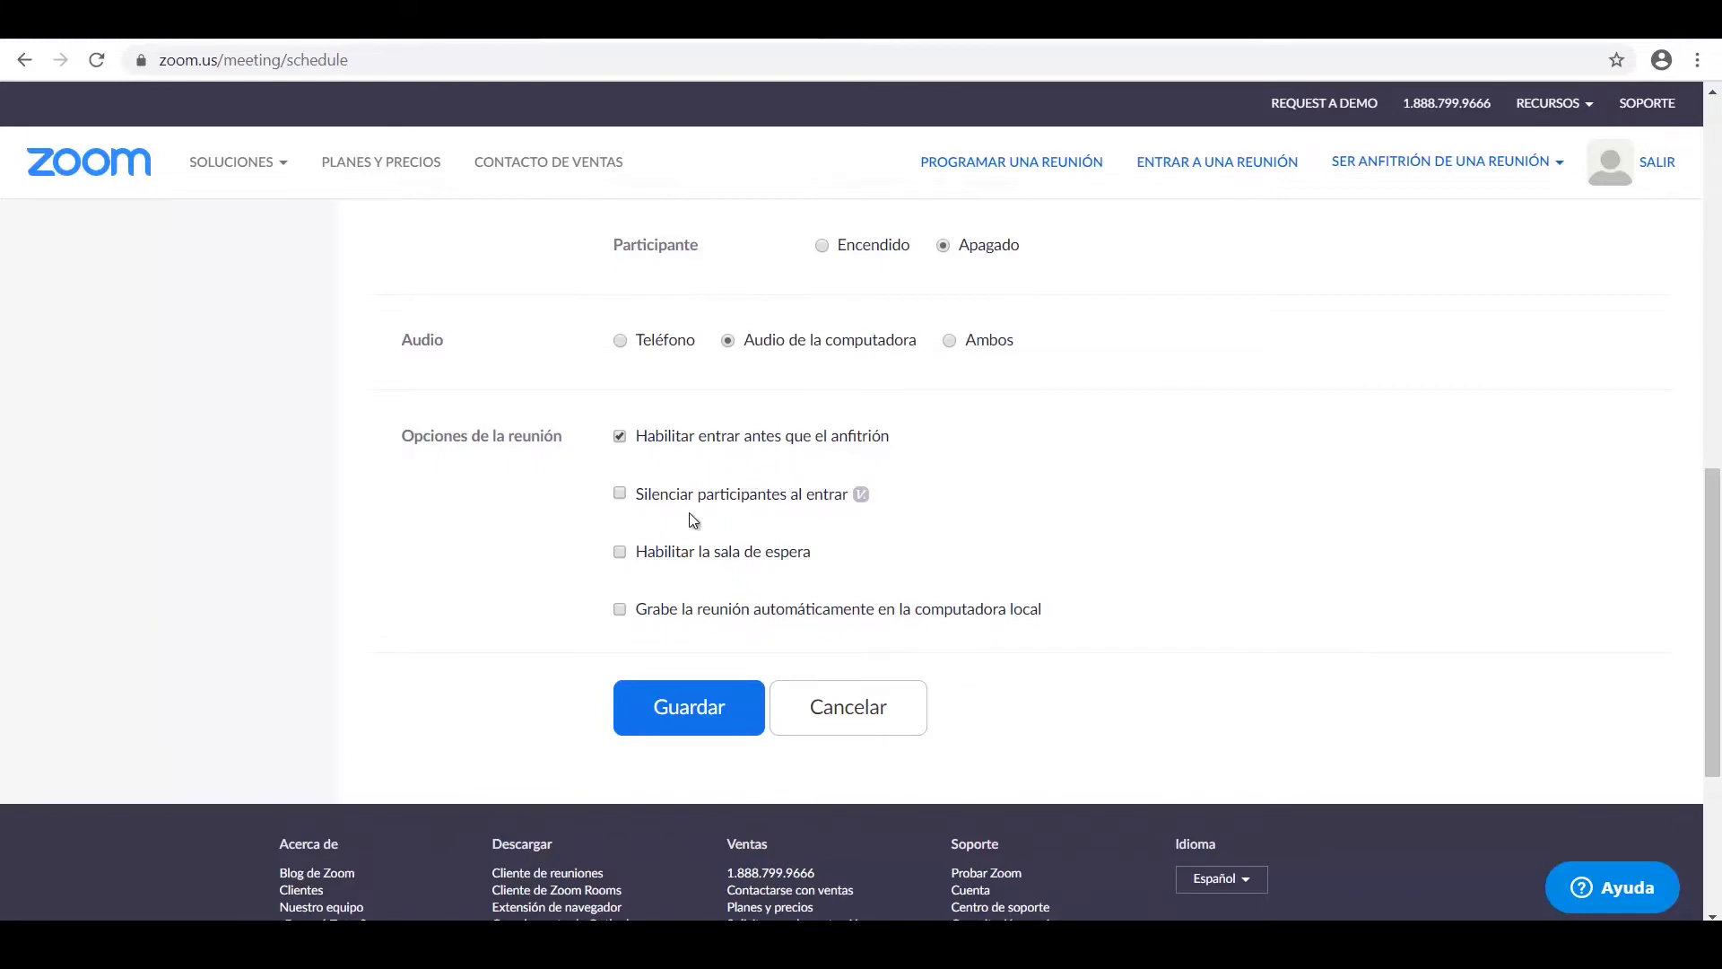
left_click(619, 493)
left_click(620, 554)
left_click(621, 609)
left_click(664, 723)
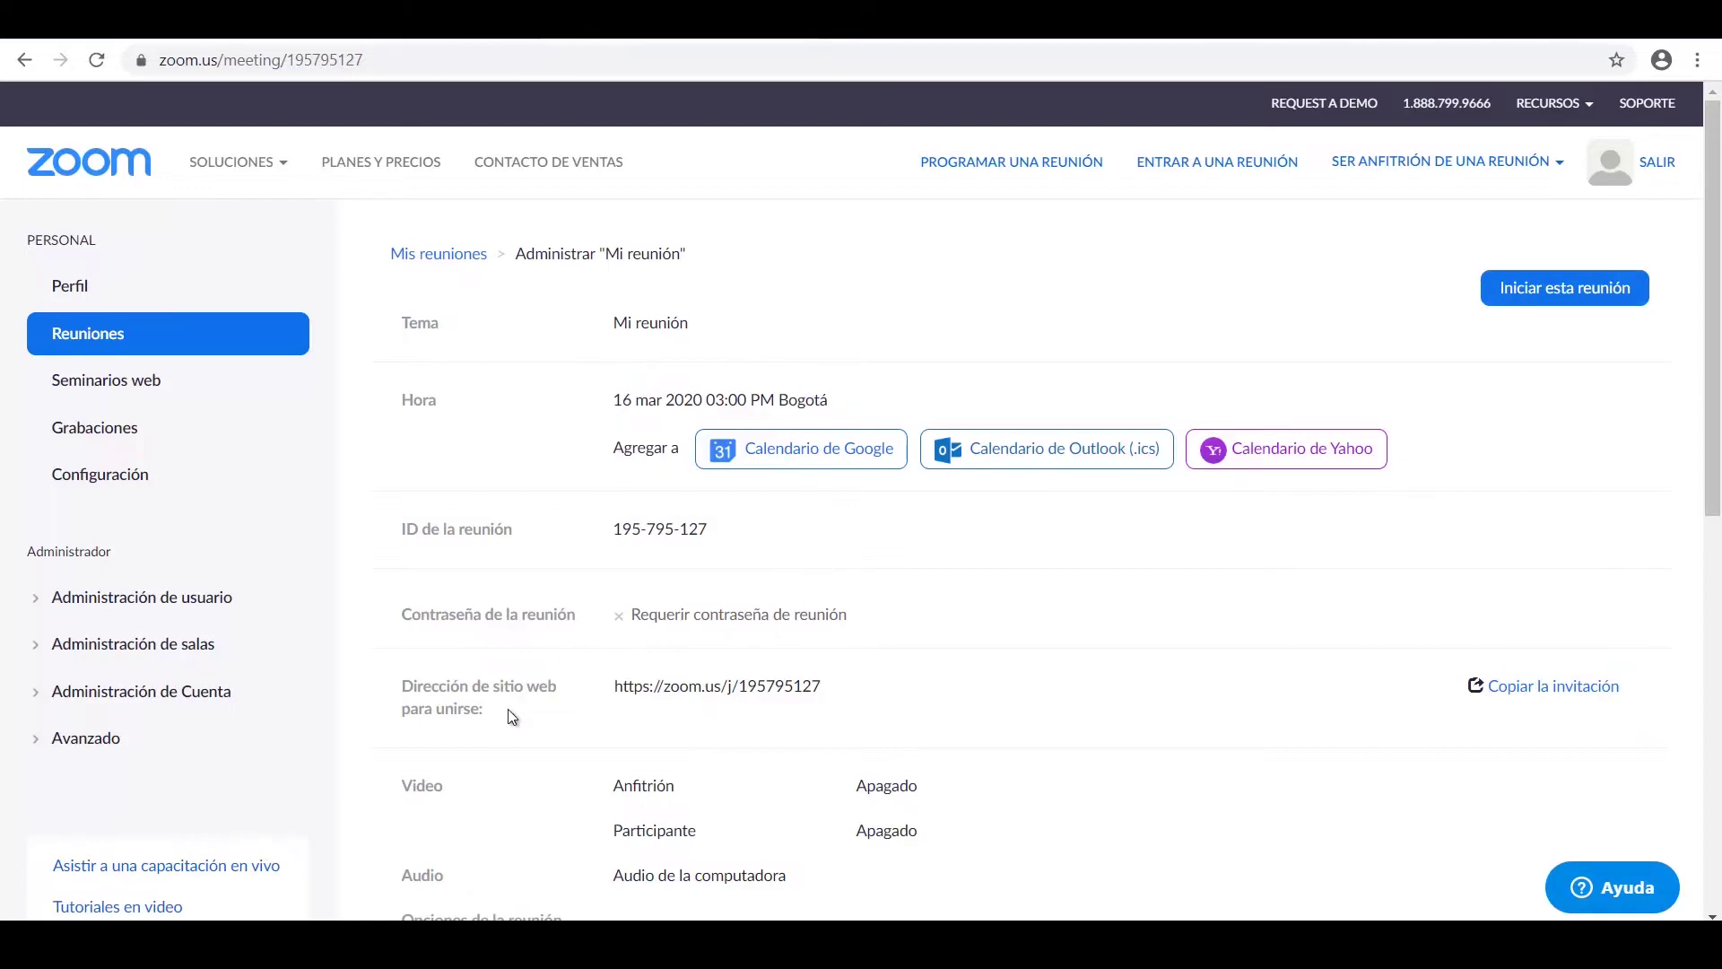
Copy the full invitation text of the scheduled meeting and close the invitation dialog
scroll(512, 716, "down", 2)
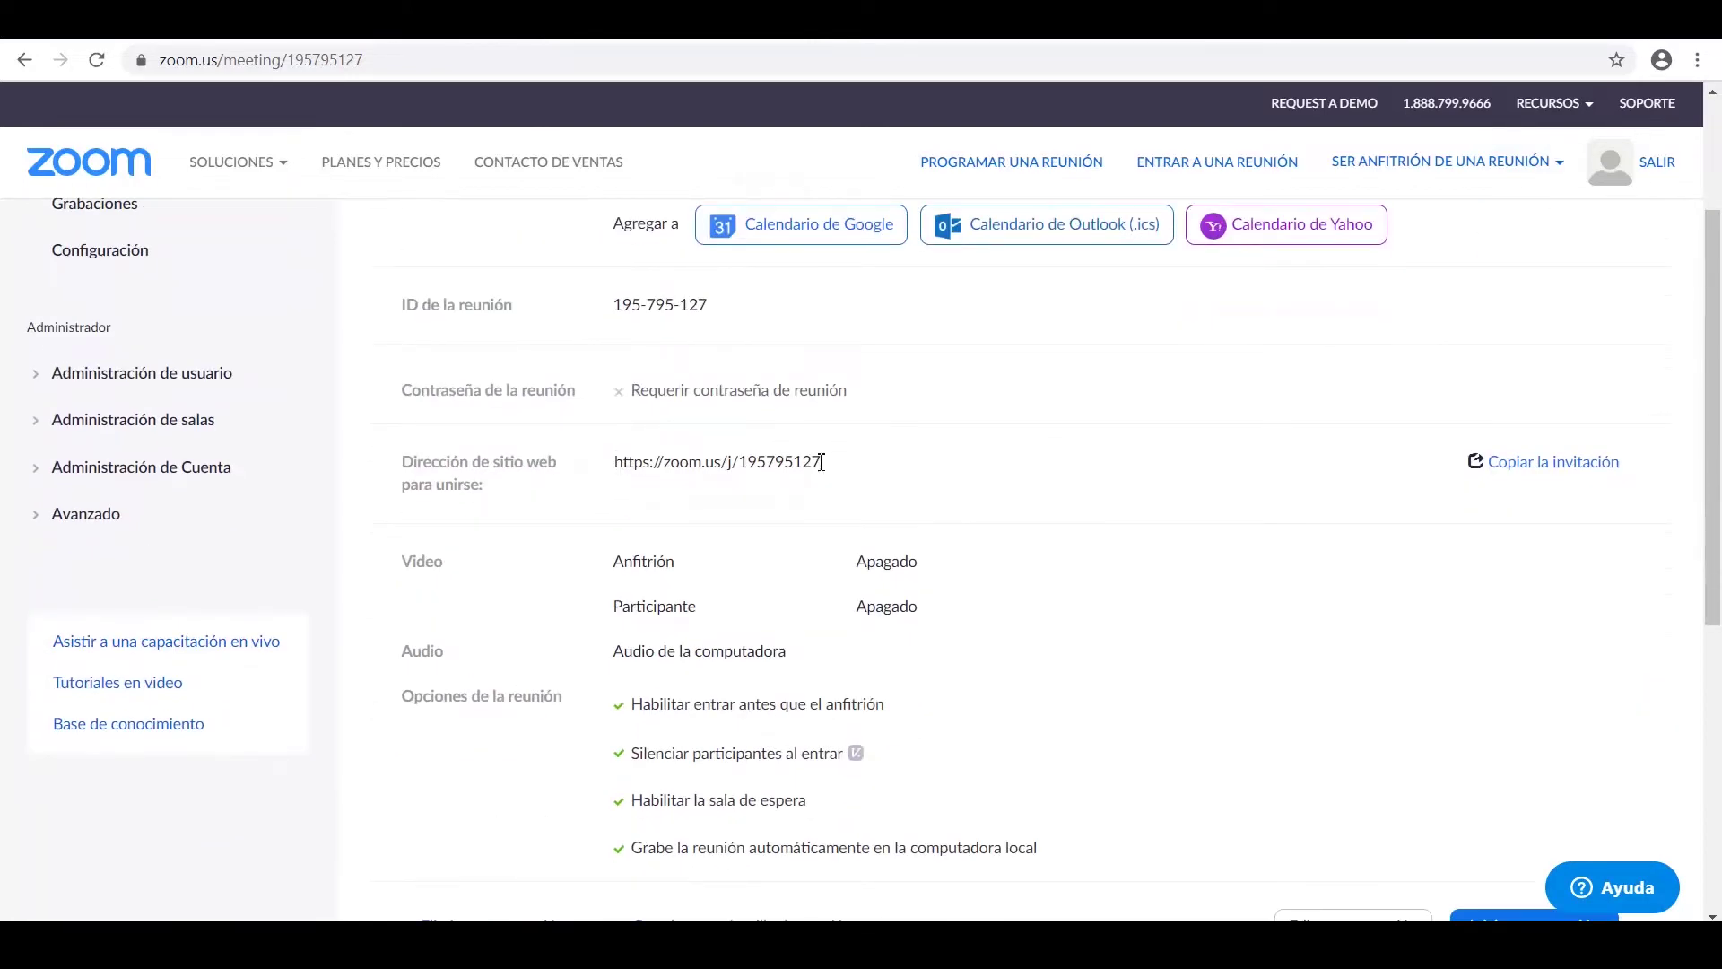
left_click(1553, 461)
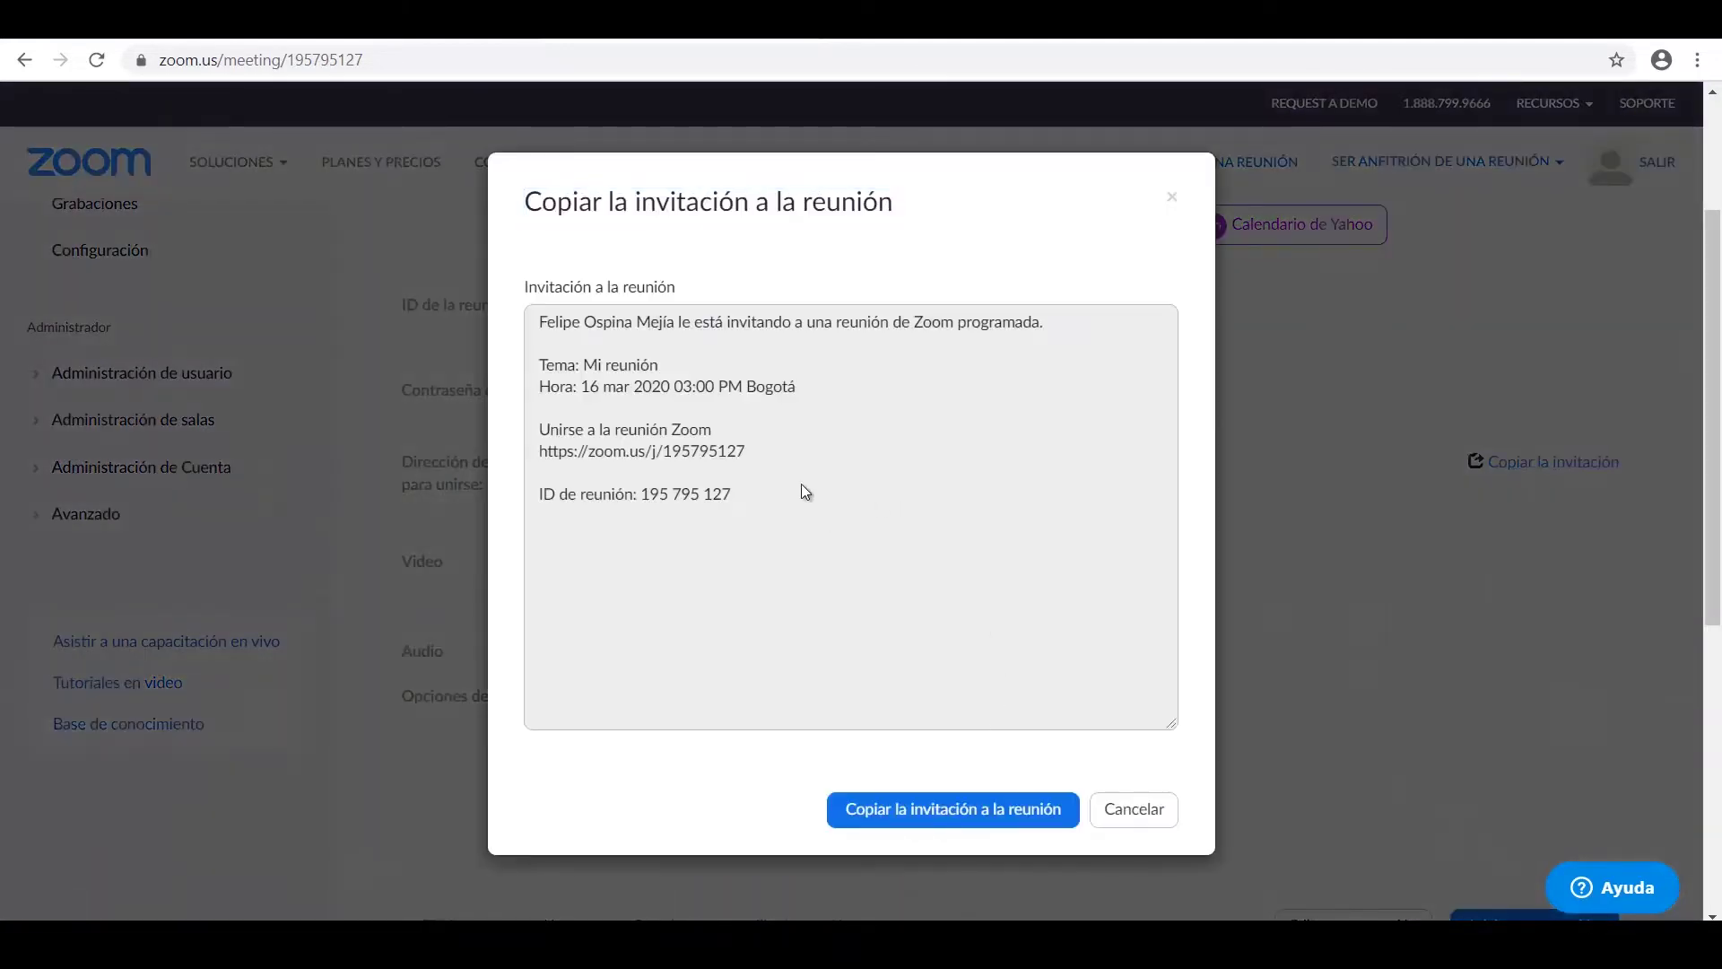
left_click_drag(800, 489, 723, 260)
key("ctrl+c")
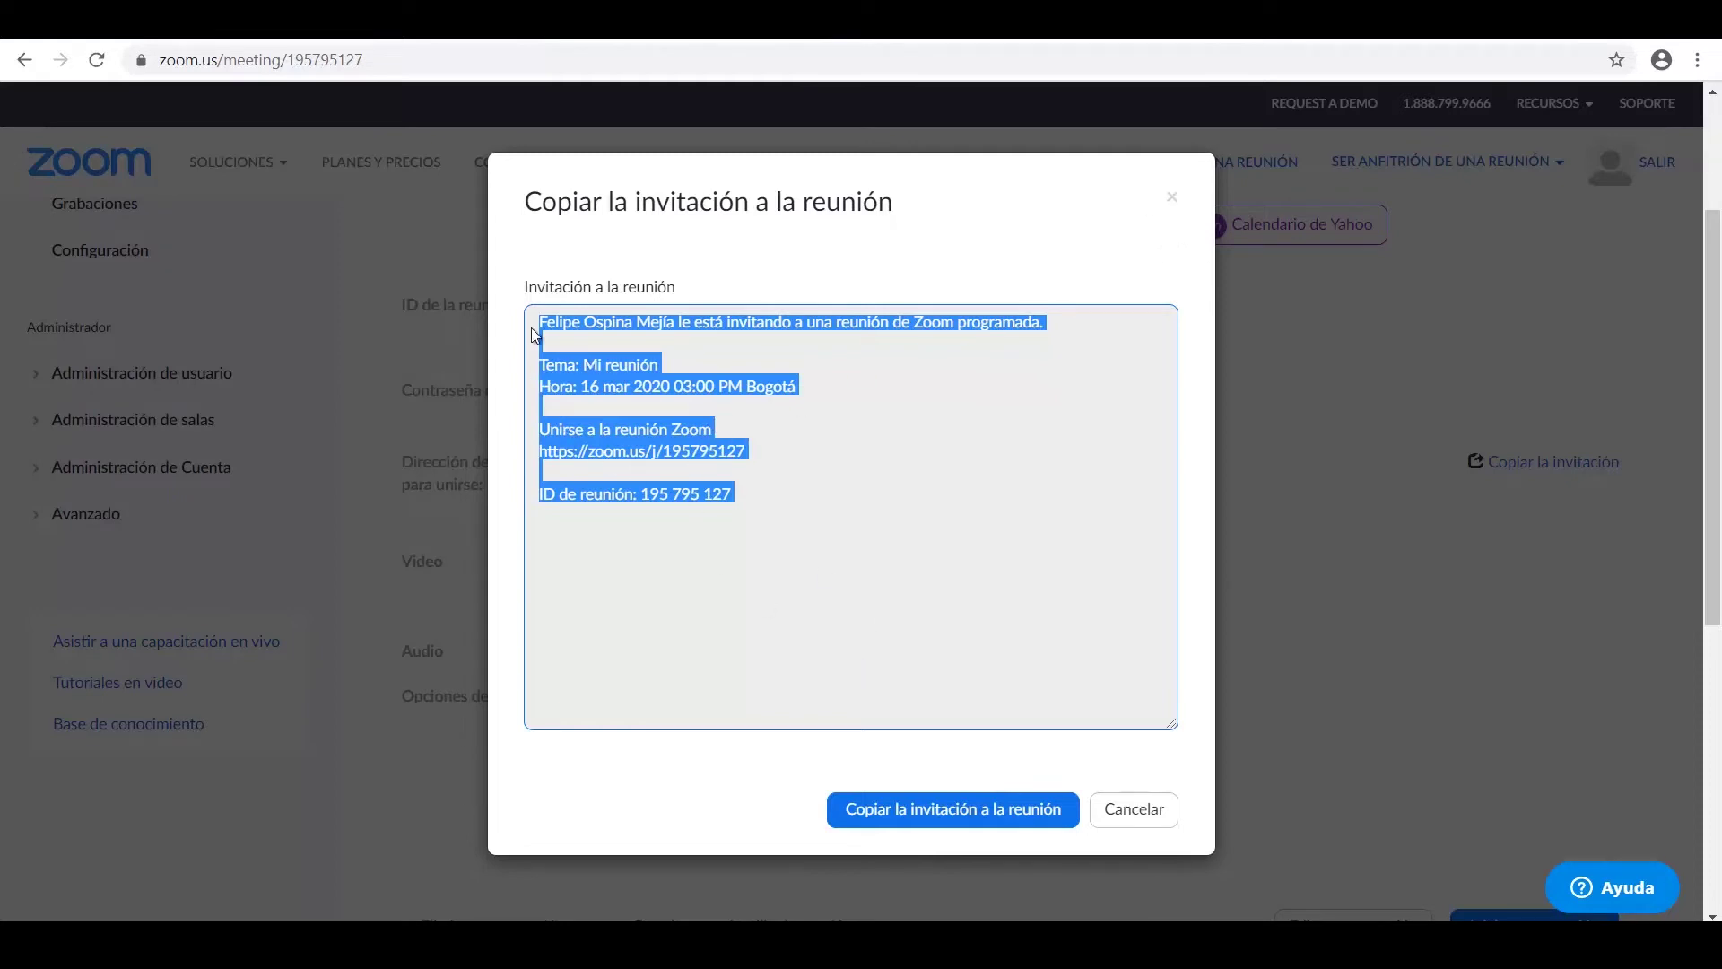
left_click(1457, 332)
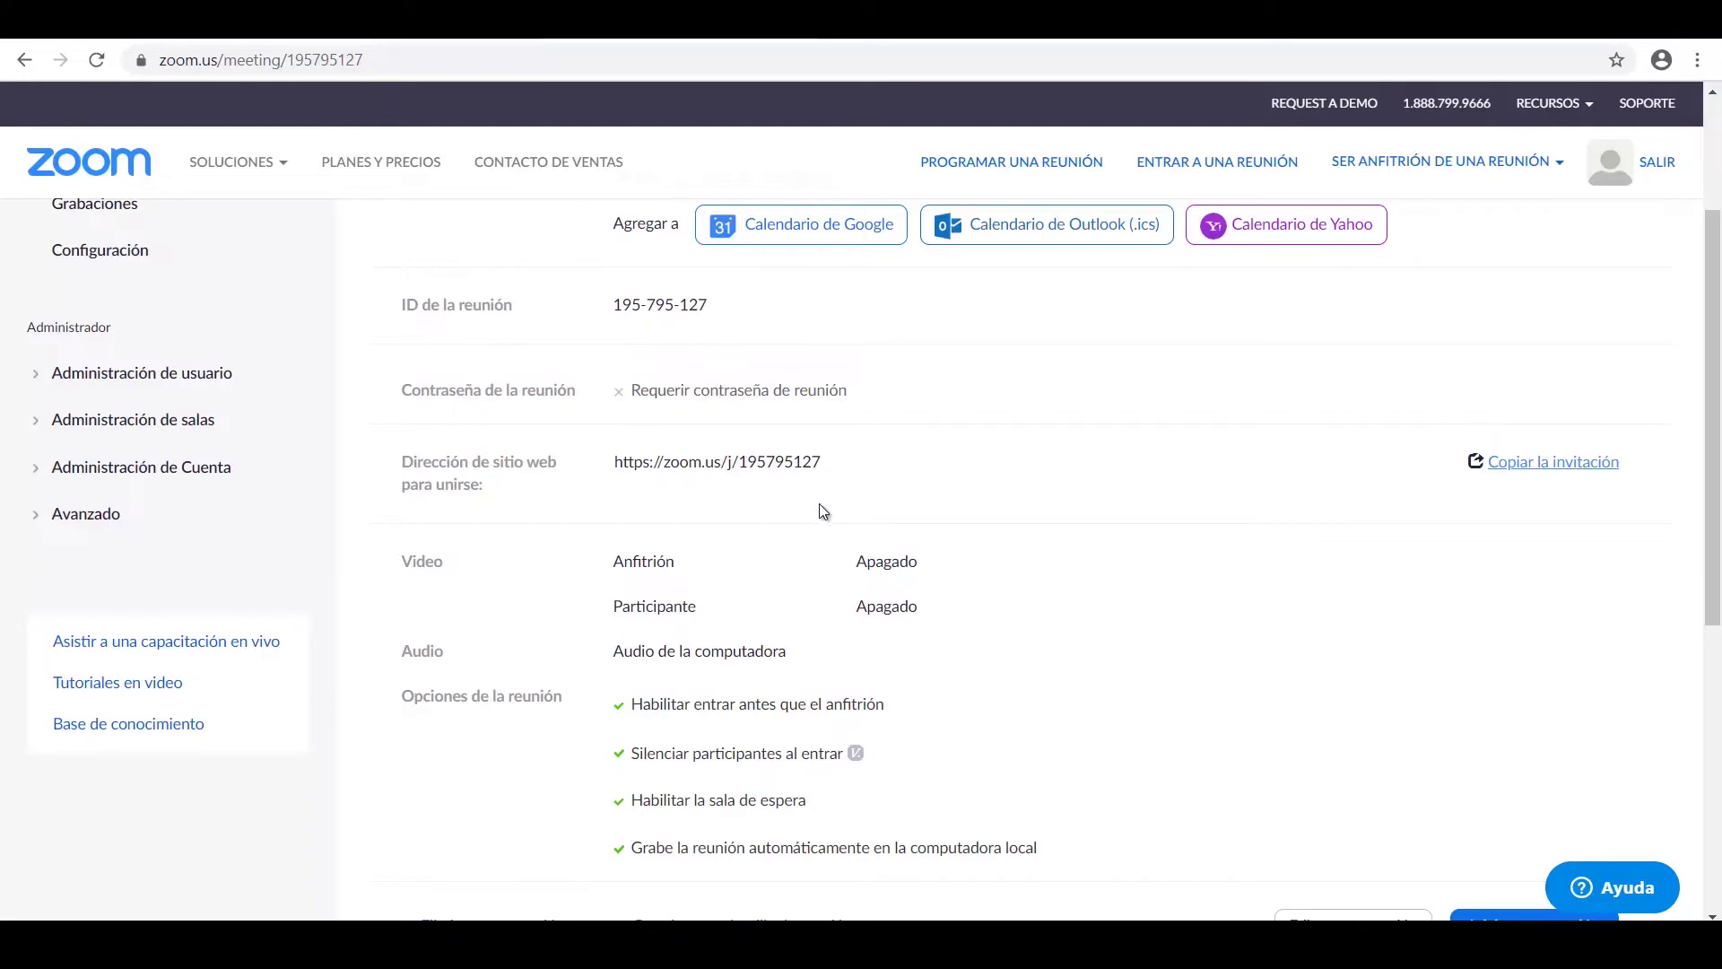
Join the scheduled meeting in the Zoom desktop app with computer audio and maximize the meeting window
scroll(820, 503, "down", 2)
scroll(1515, 404, "up", 4)
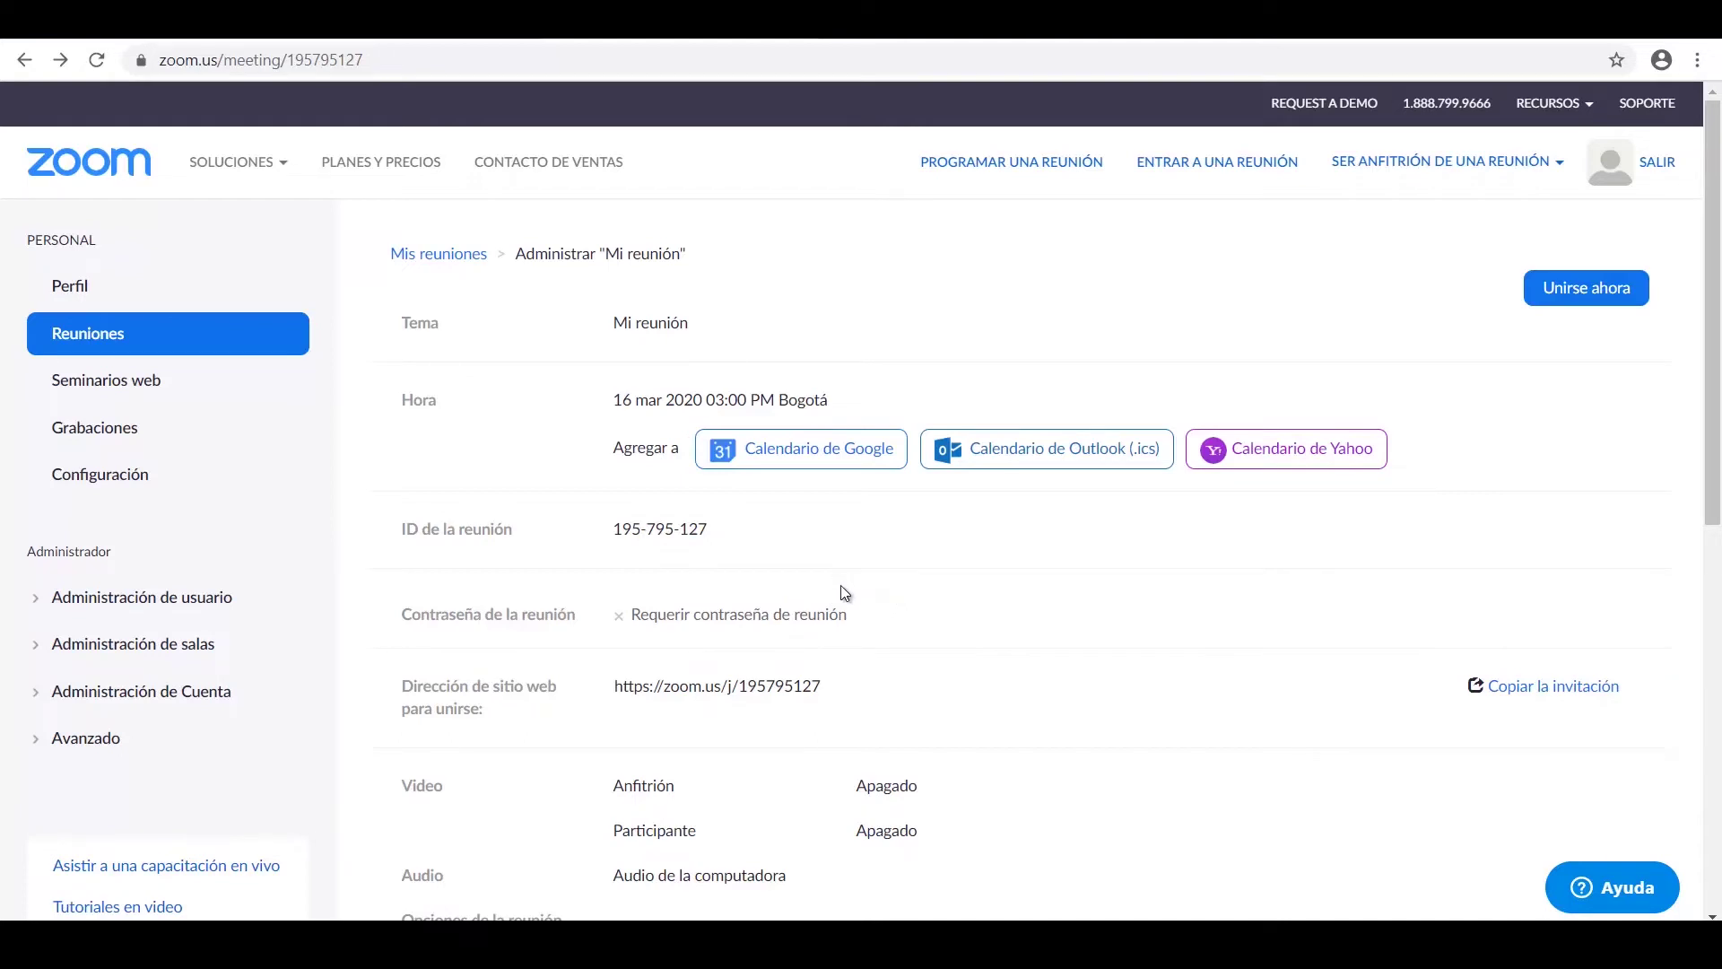
scroll(830, 601, "down", 2)
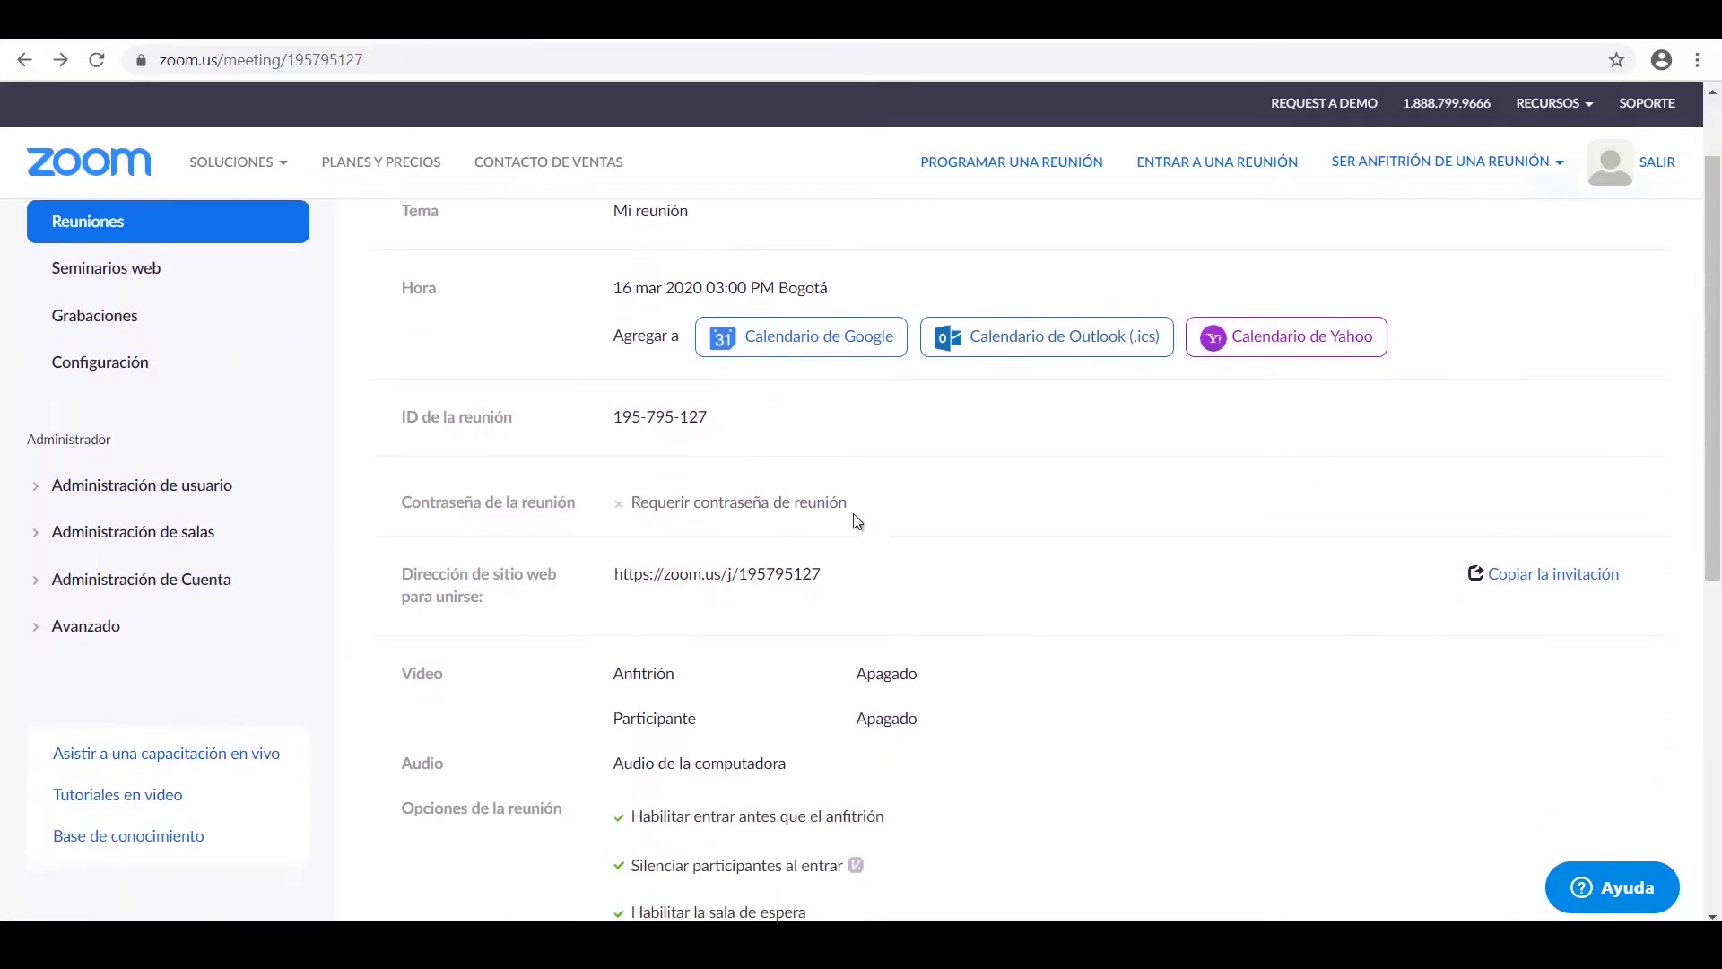
scroll(1556, 399, "up", 2)
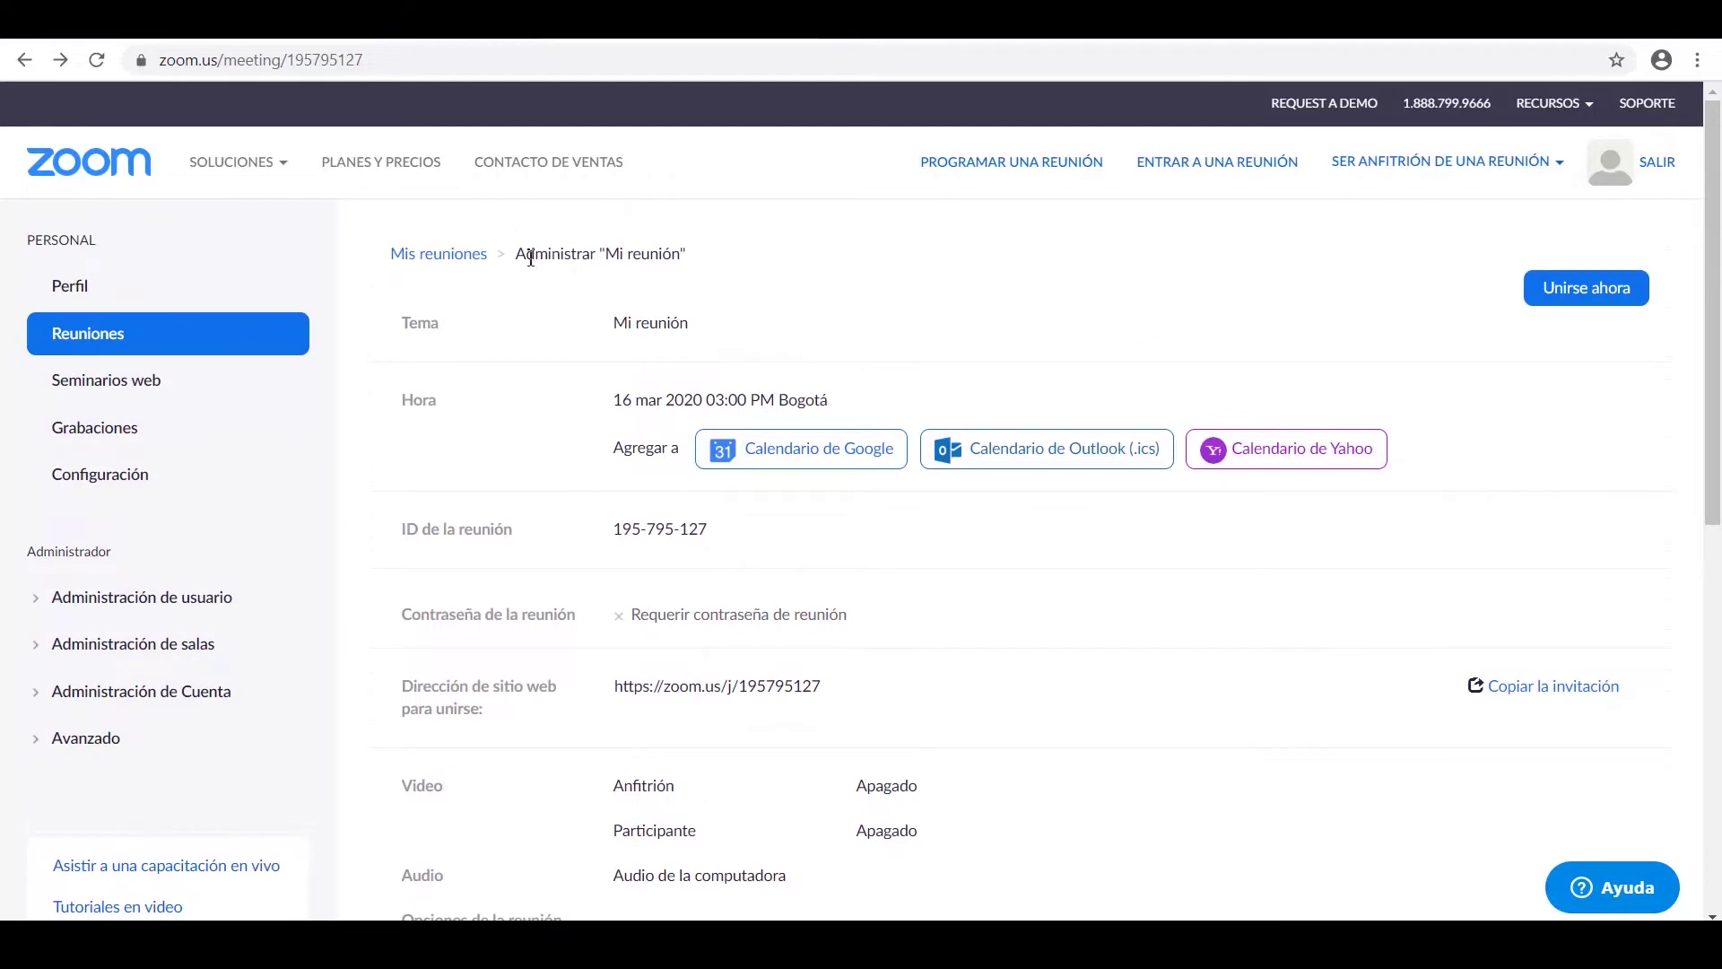
left_click(1585, 287)
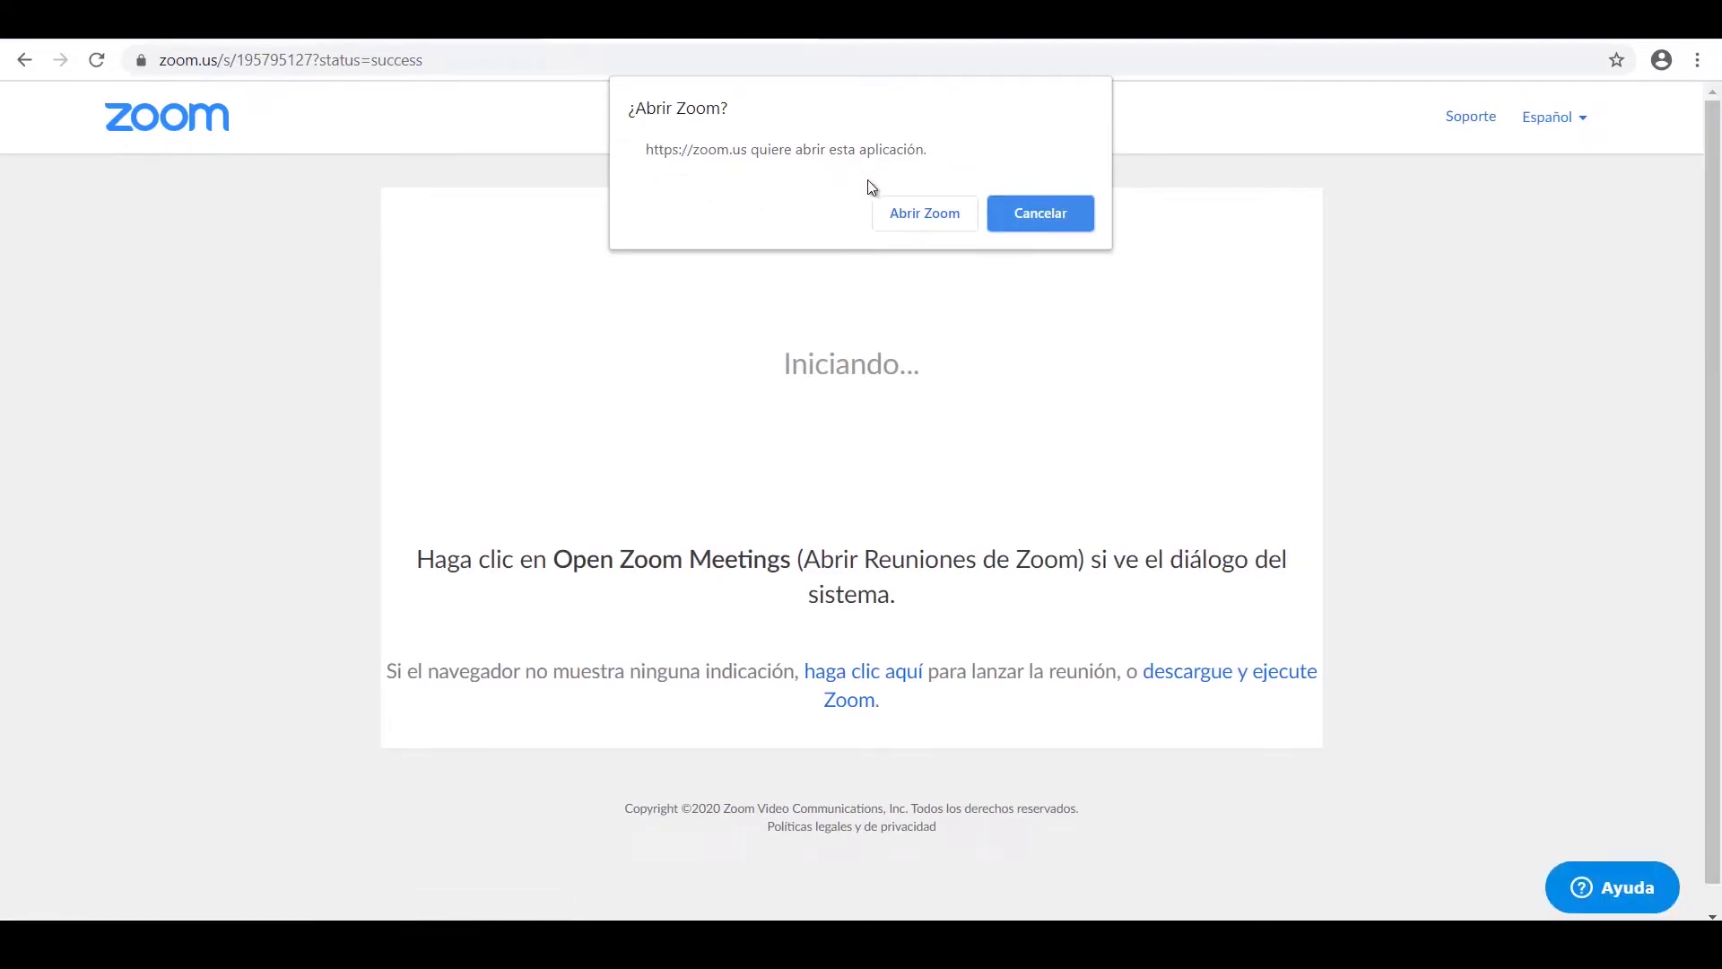
left_click(902, 225)
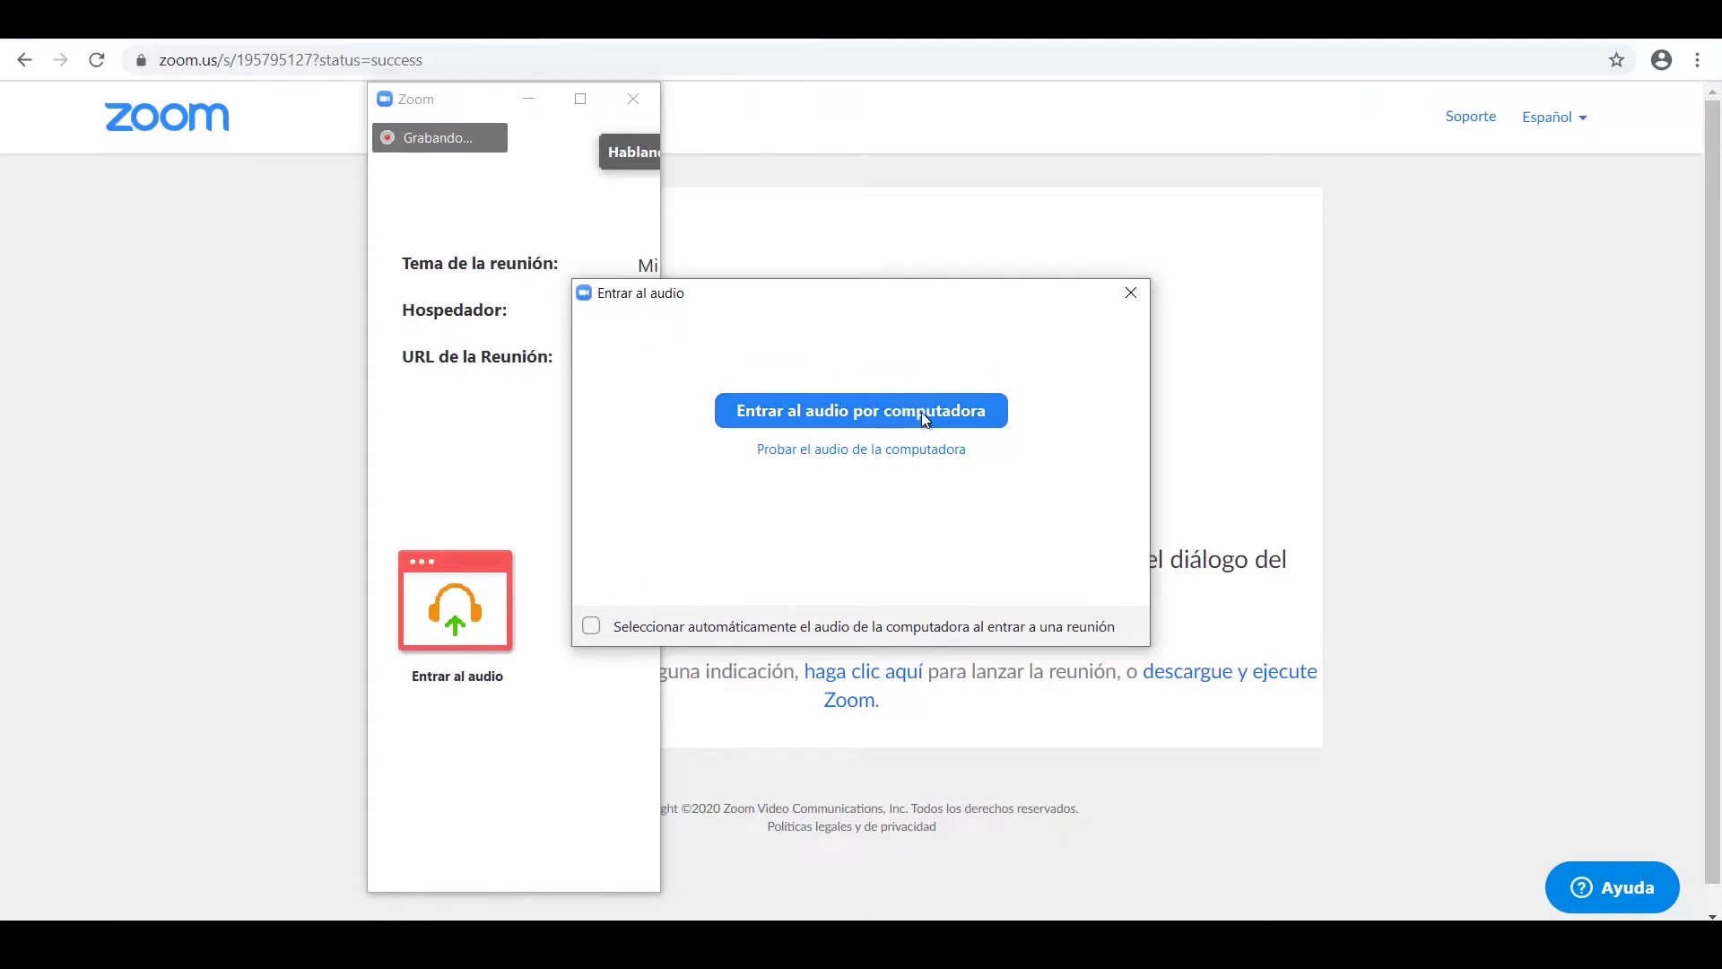
left_click(841, 408)
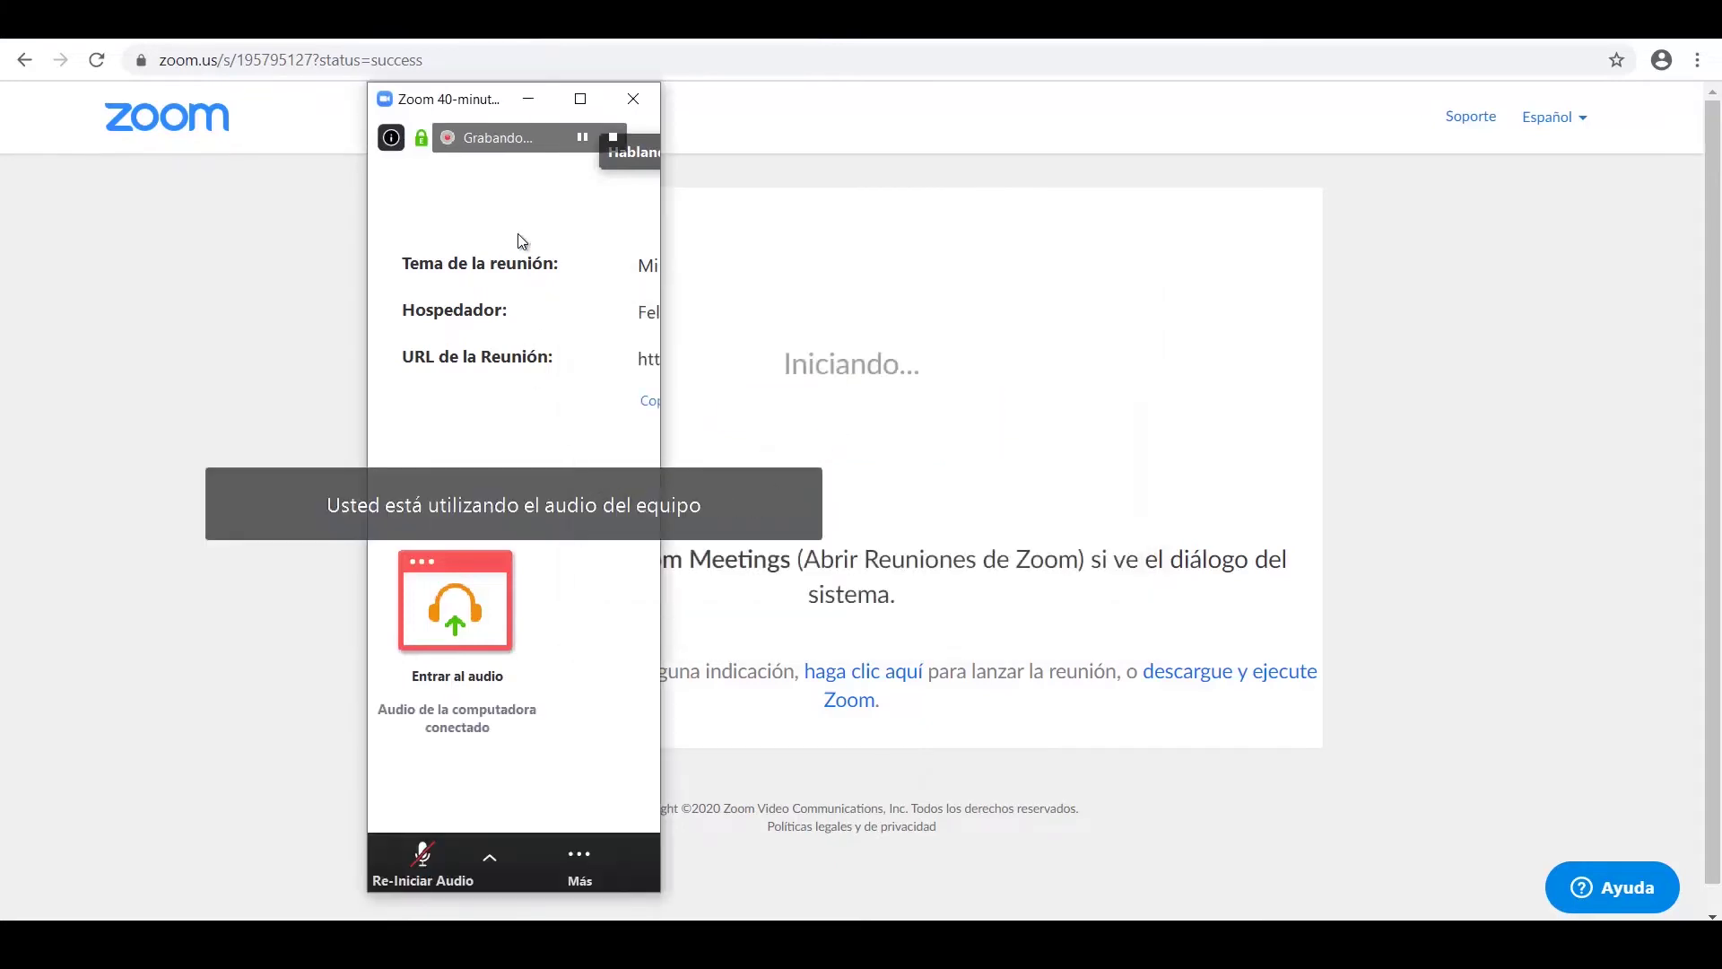
left_click(594, 106)
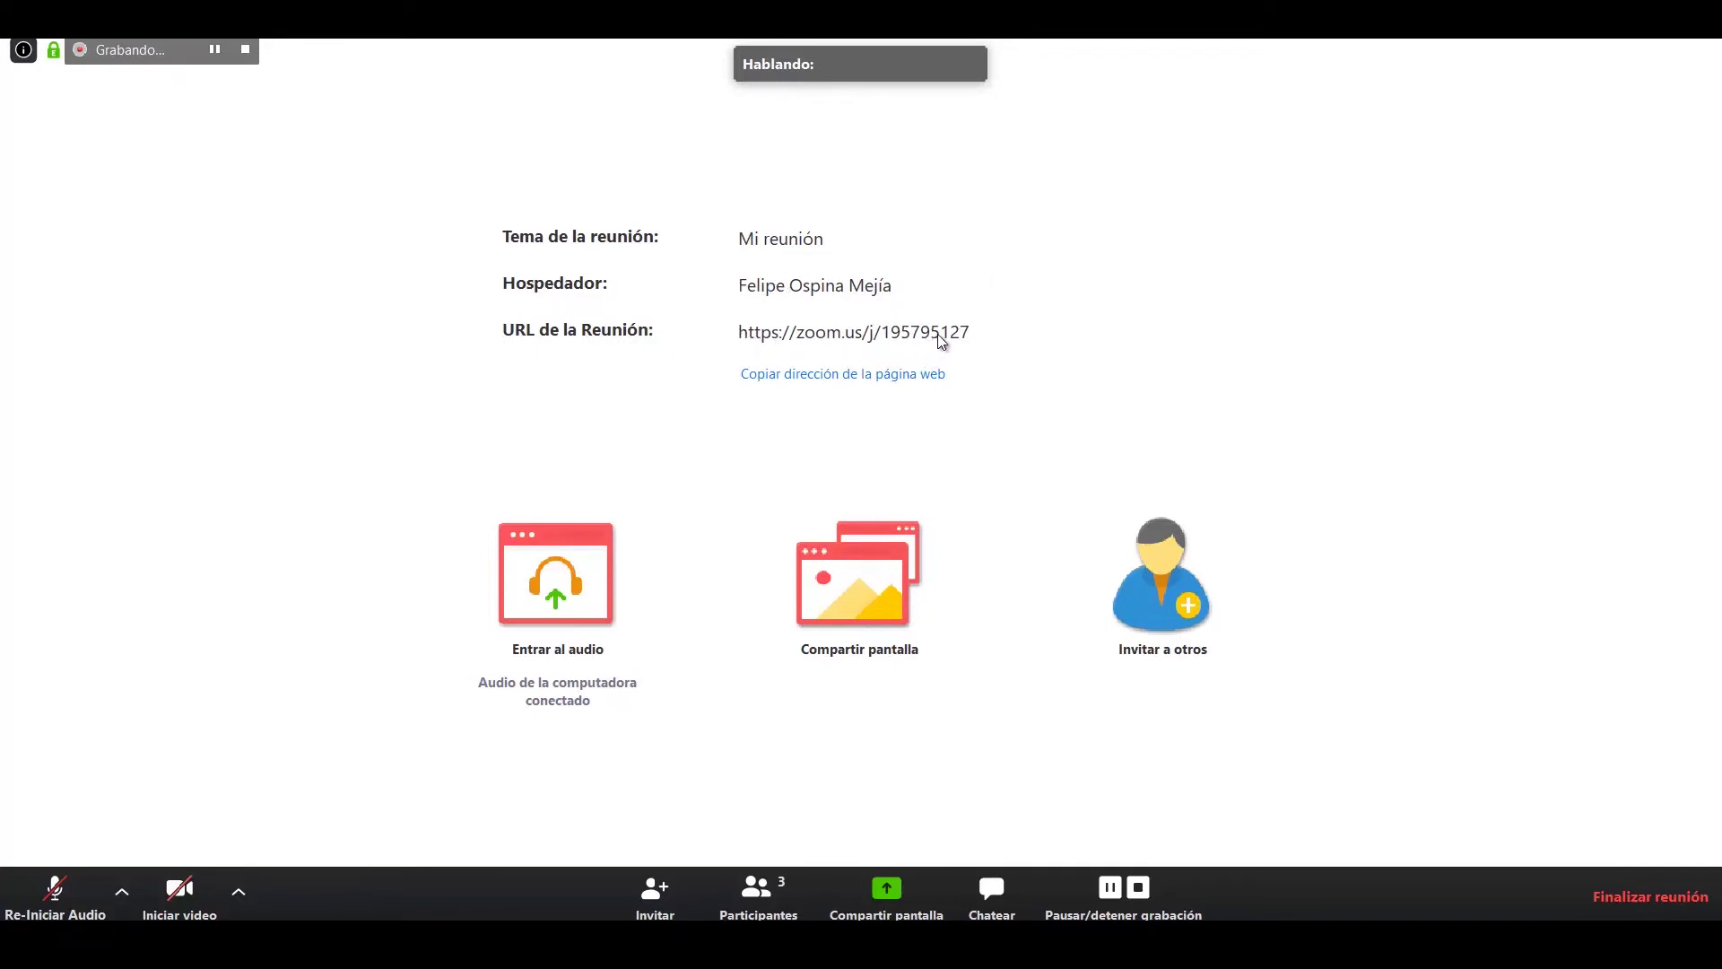
Look over the e-mail services for inviting others, close the invitation window and continue the recording without audio
left_click(1175, 587)
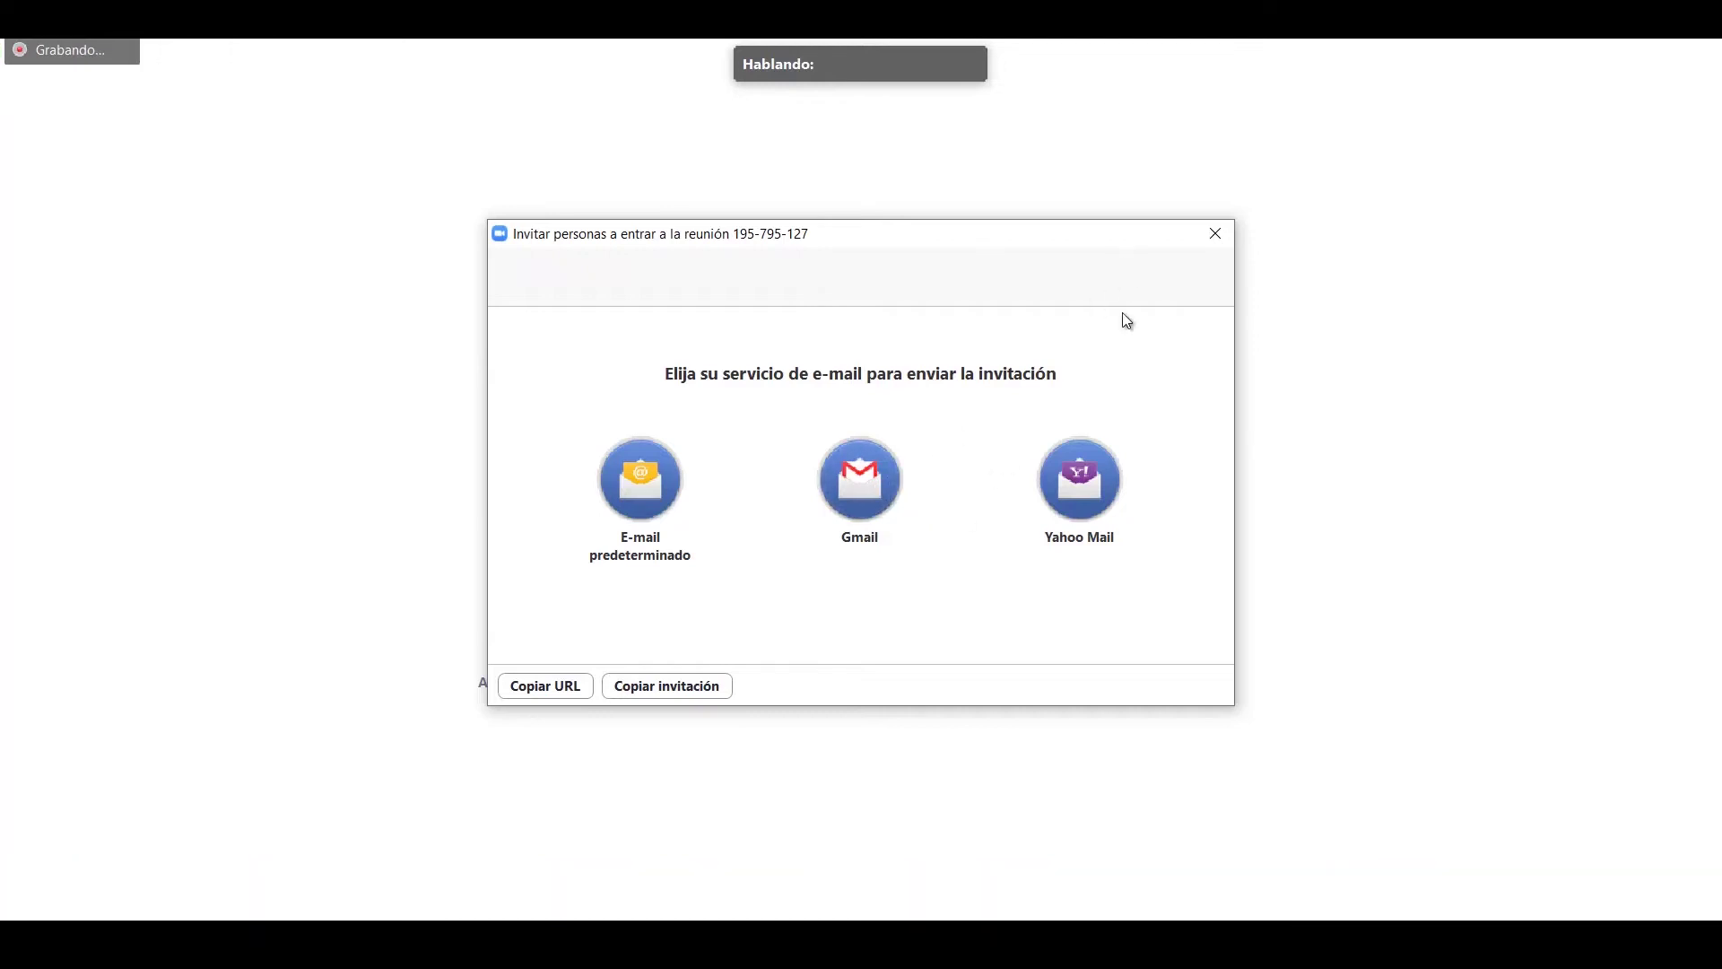
left_click(1214, 234)
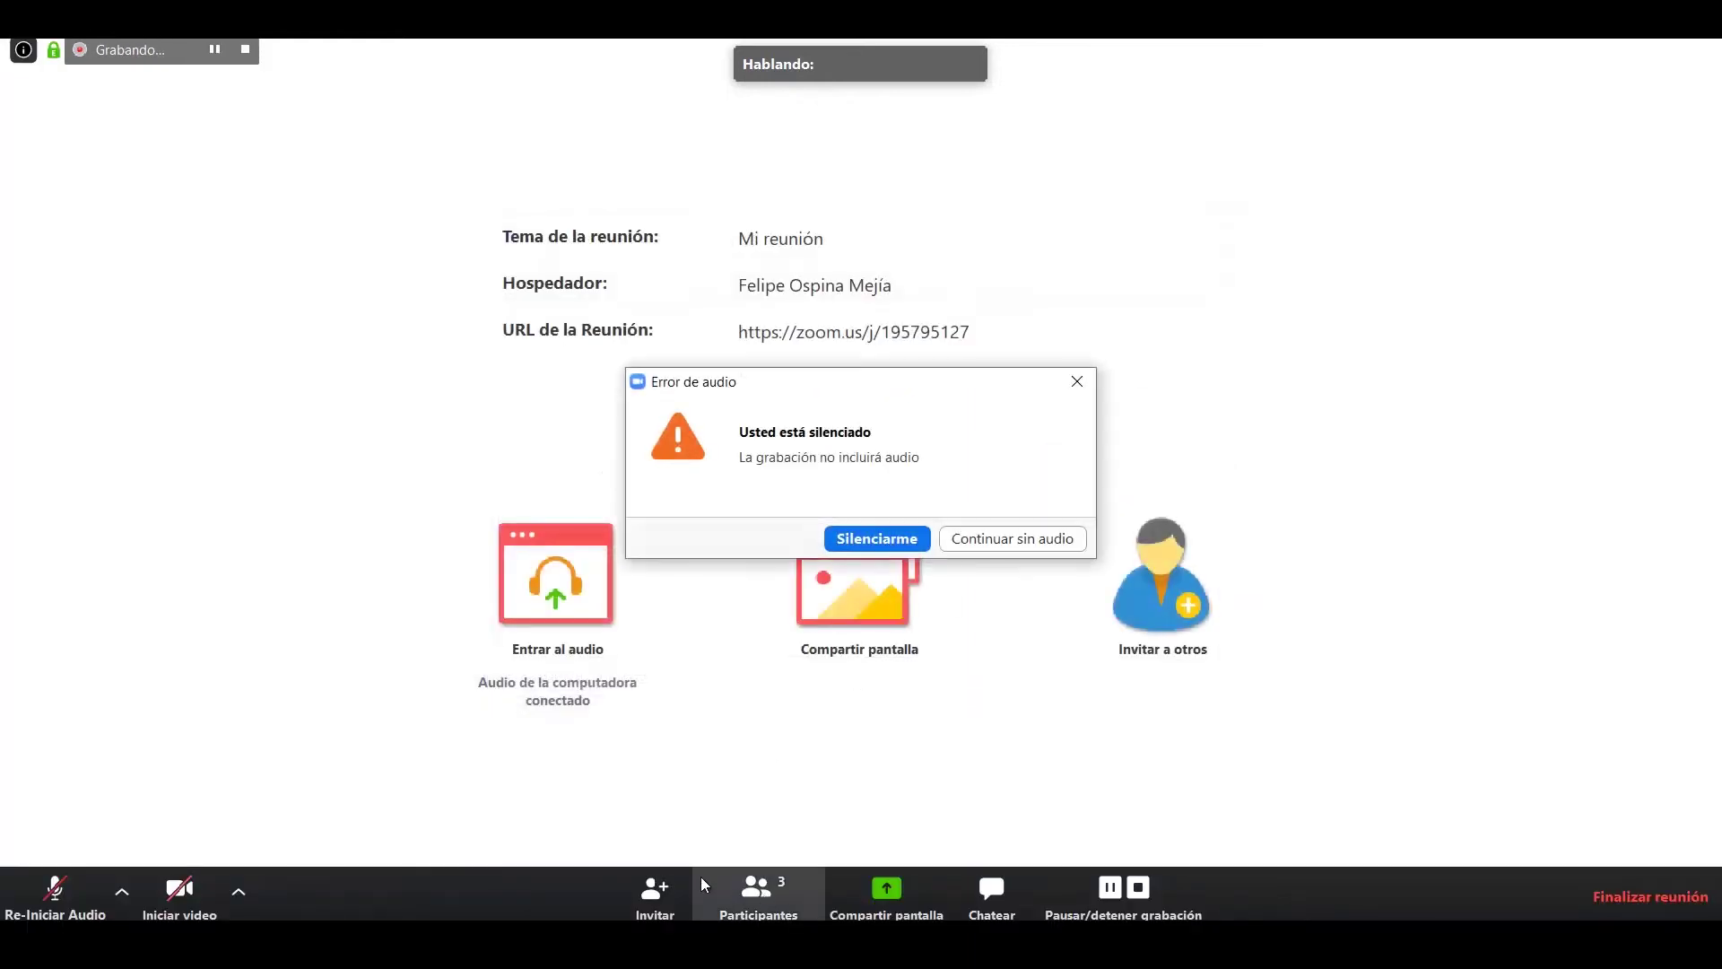
left_click(995, 542)
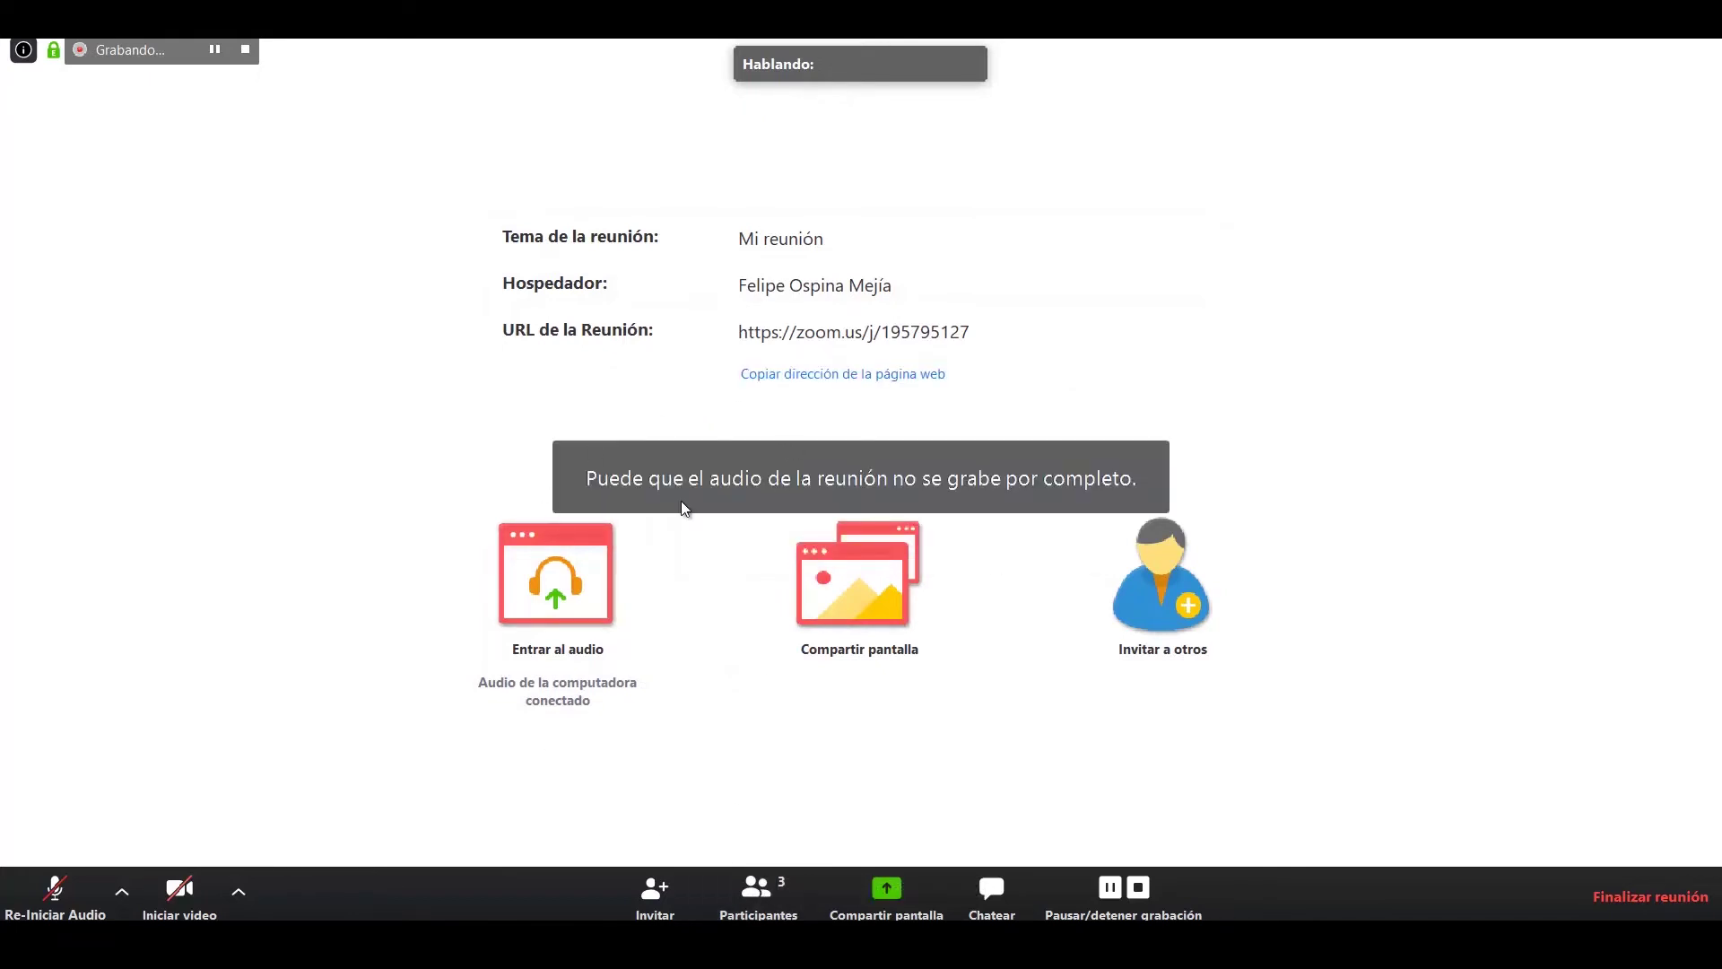
Show the meeting's participants list and examine the people waiting to be admitted
left_click(780, 896)
mouse_move(1467, 204)
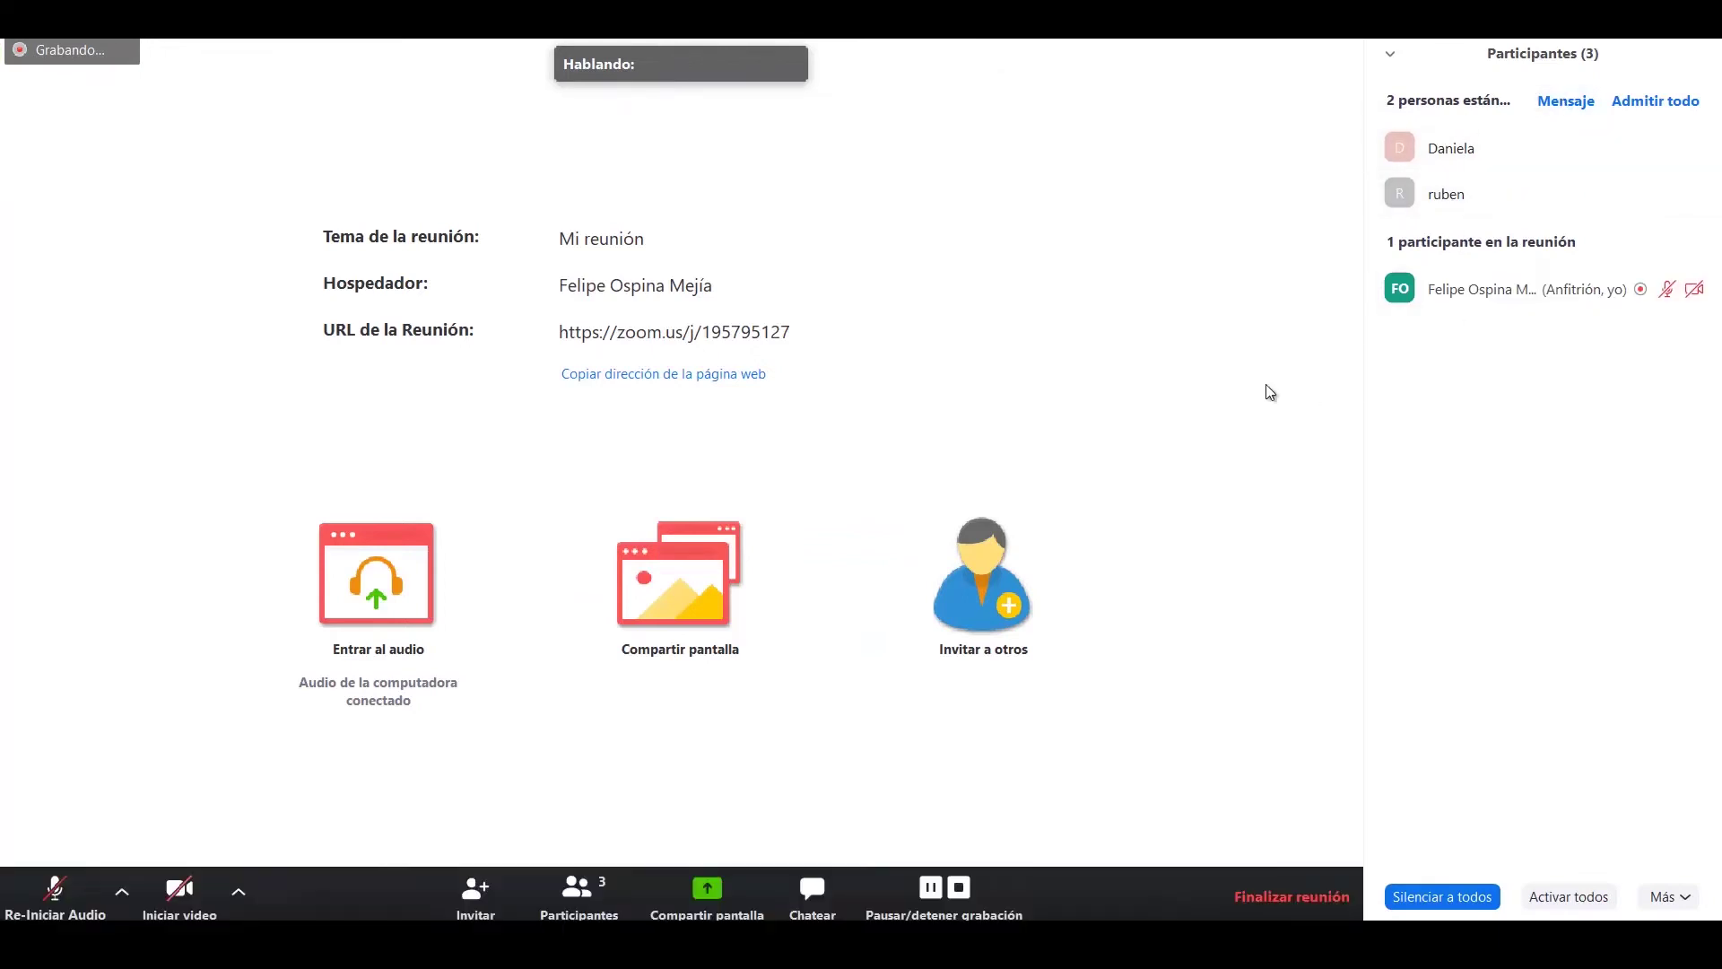
mouse_move(1474, 156)
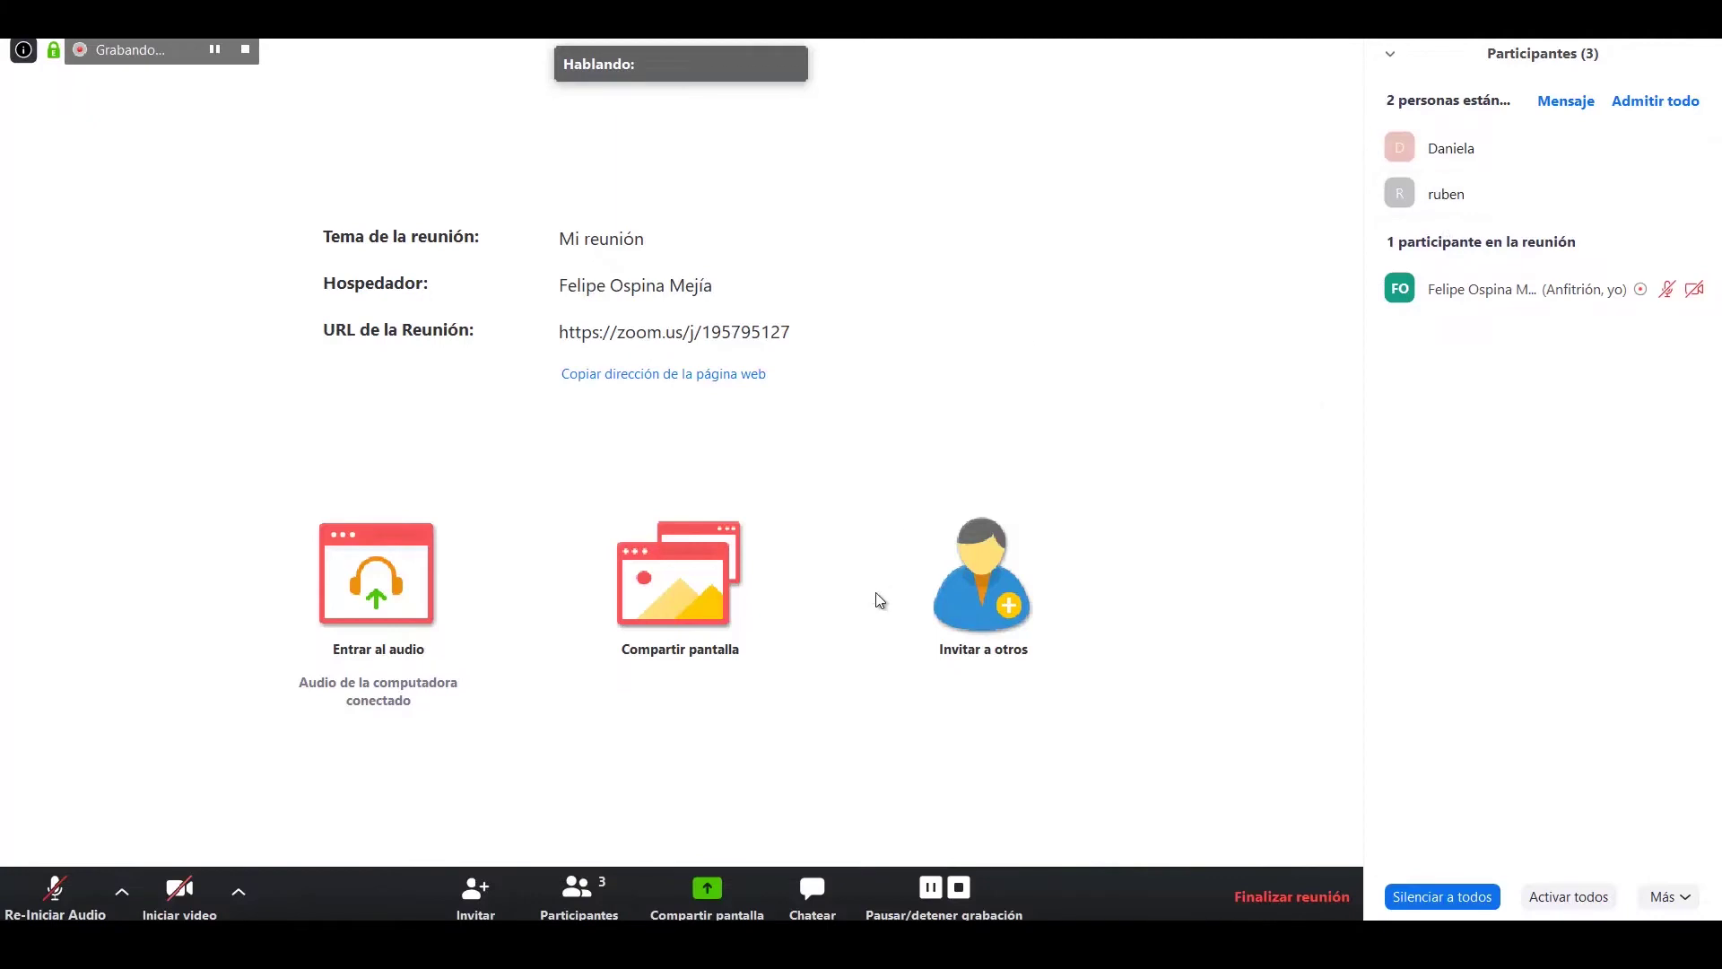
Show the group chat alongside the participants list and admit both waiting people to the meeting
left_click(796, 888)
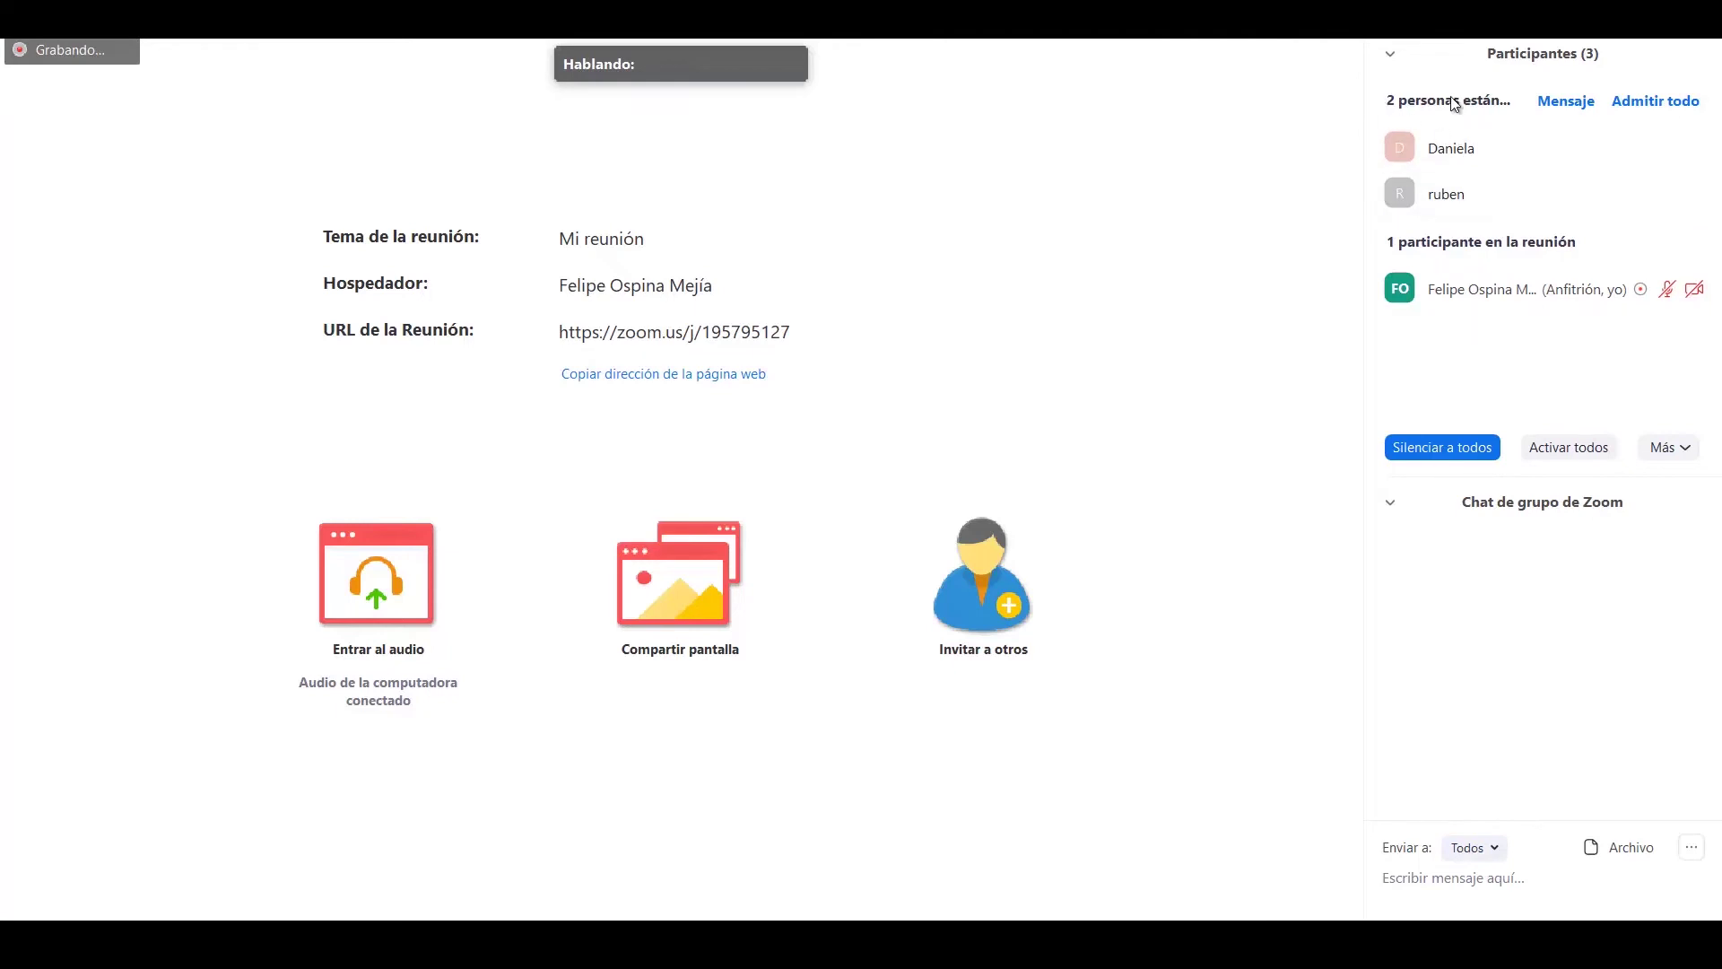
mouse_move(1459, 169)
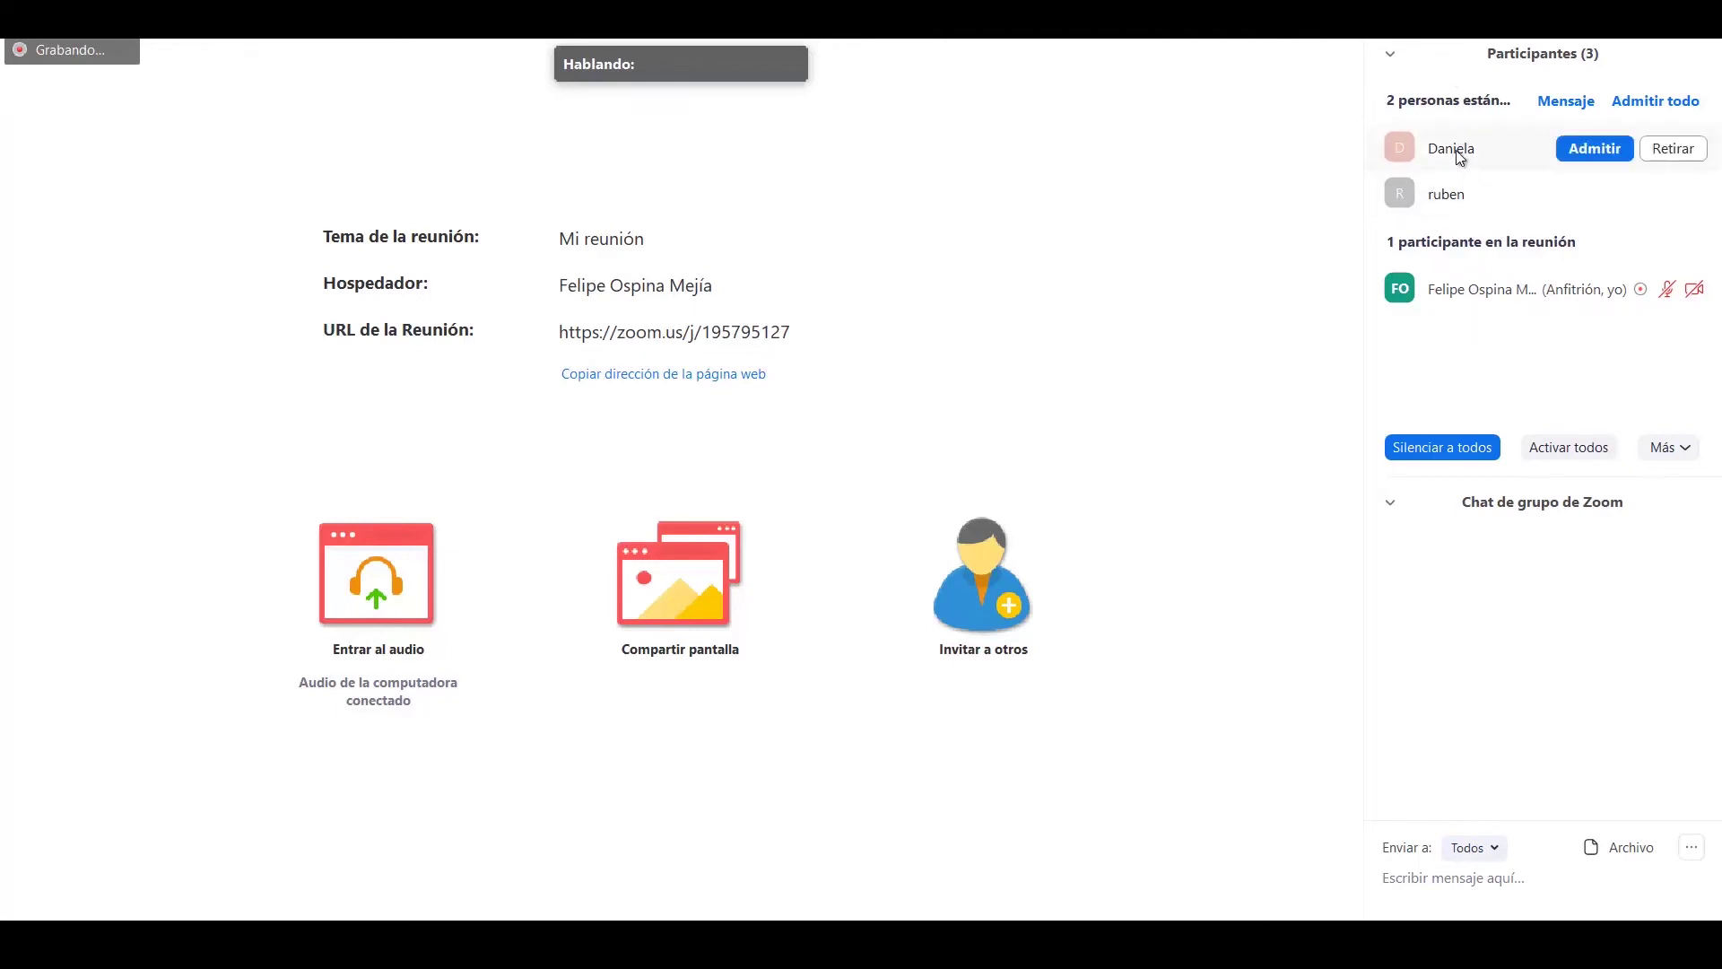
left_click(1592, 154)
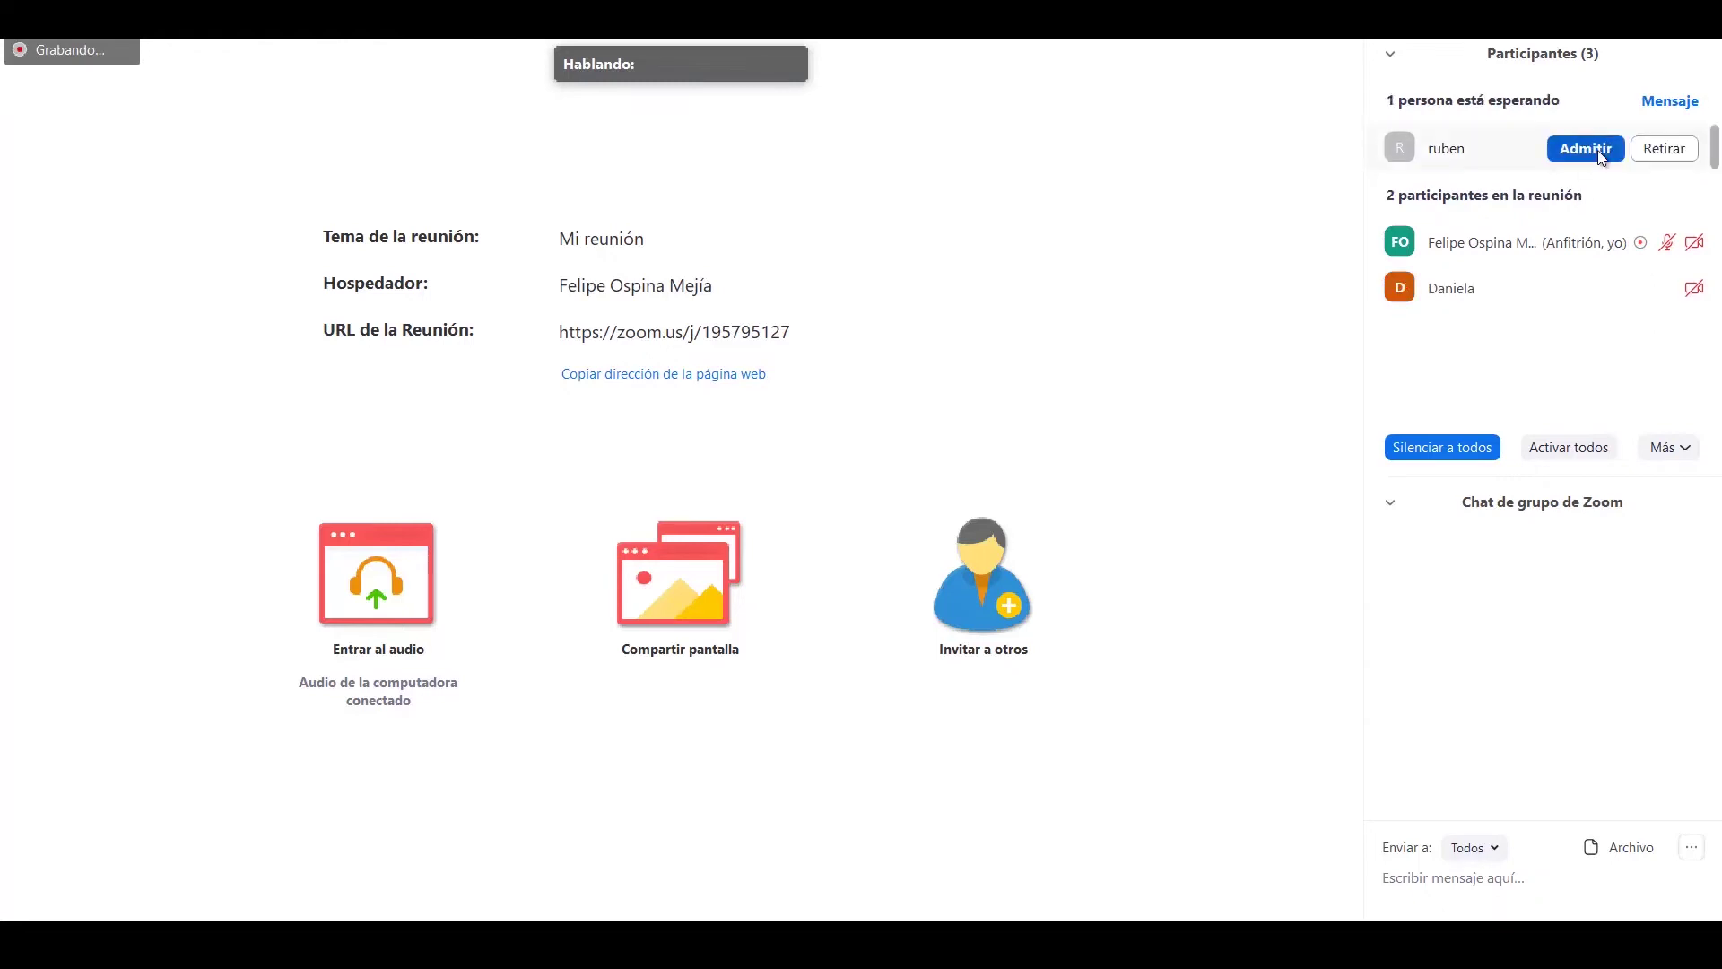
left_click(1593, 152)
Share a whiteboard (Pizarra) with the meeting participants
mouse_move(1152, 350)
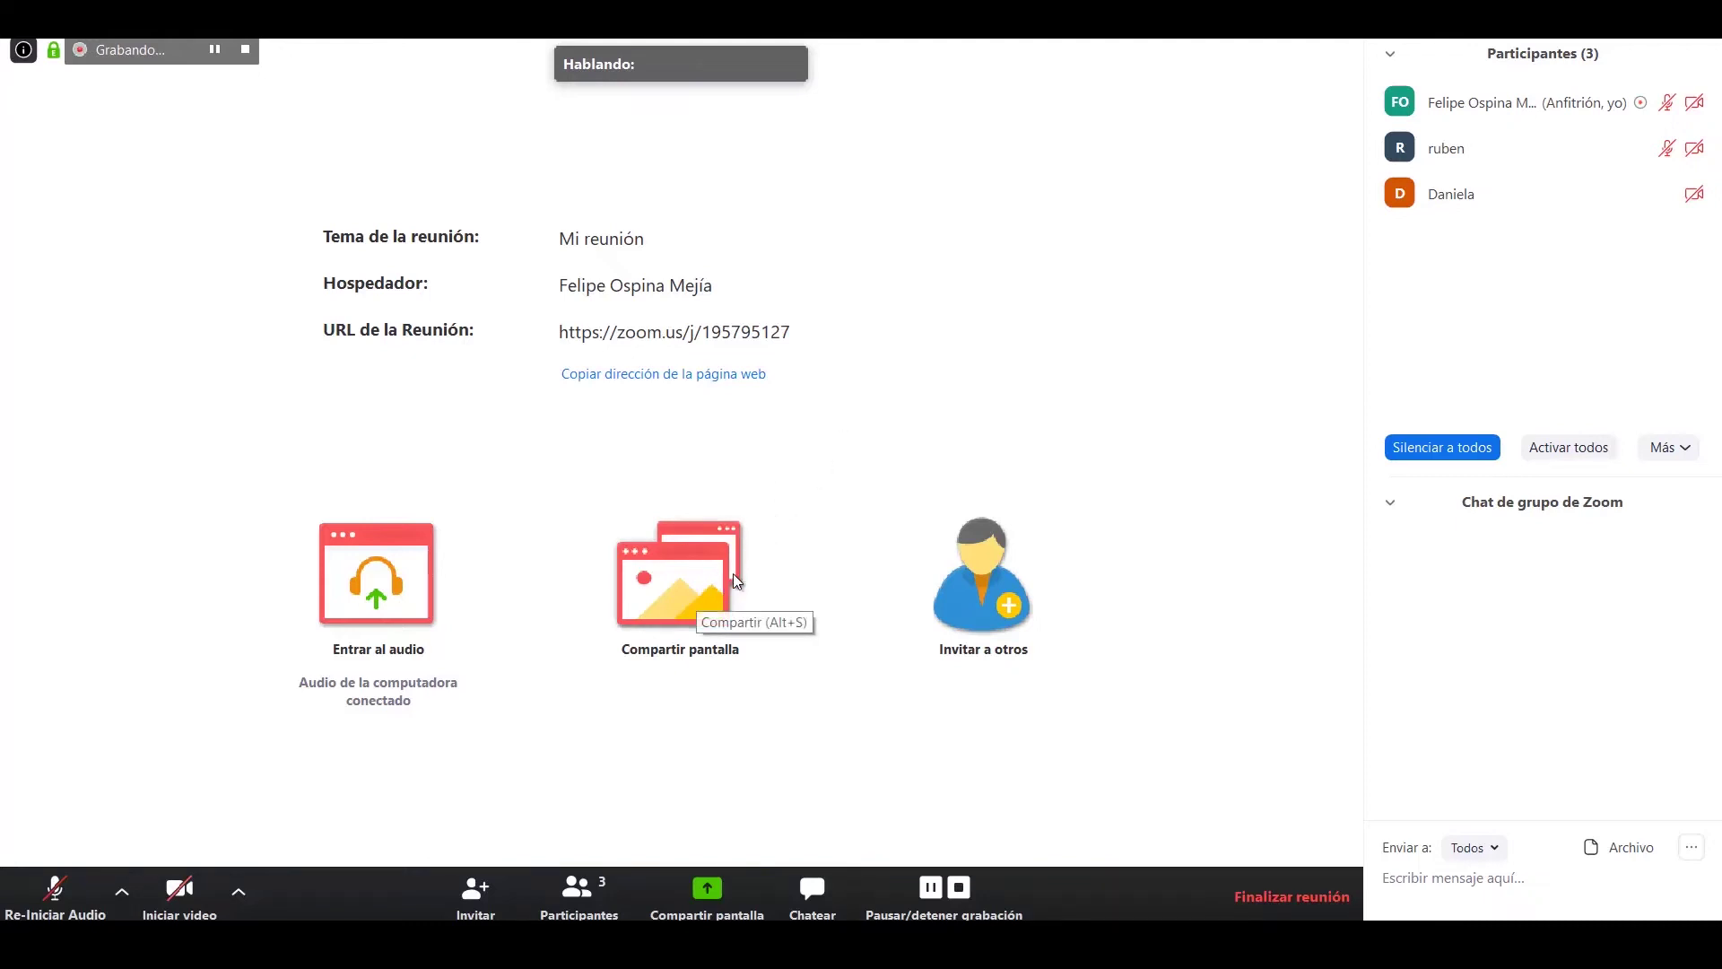
left_click(675, 577)
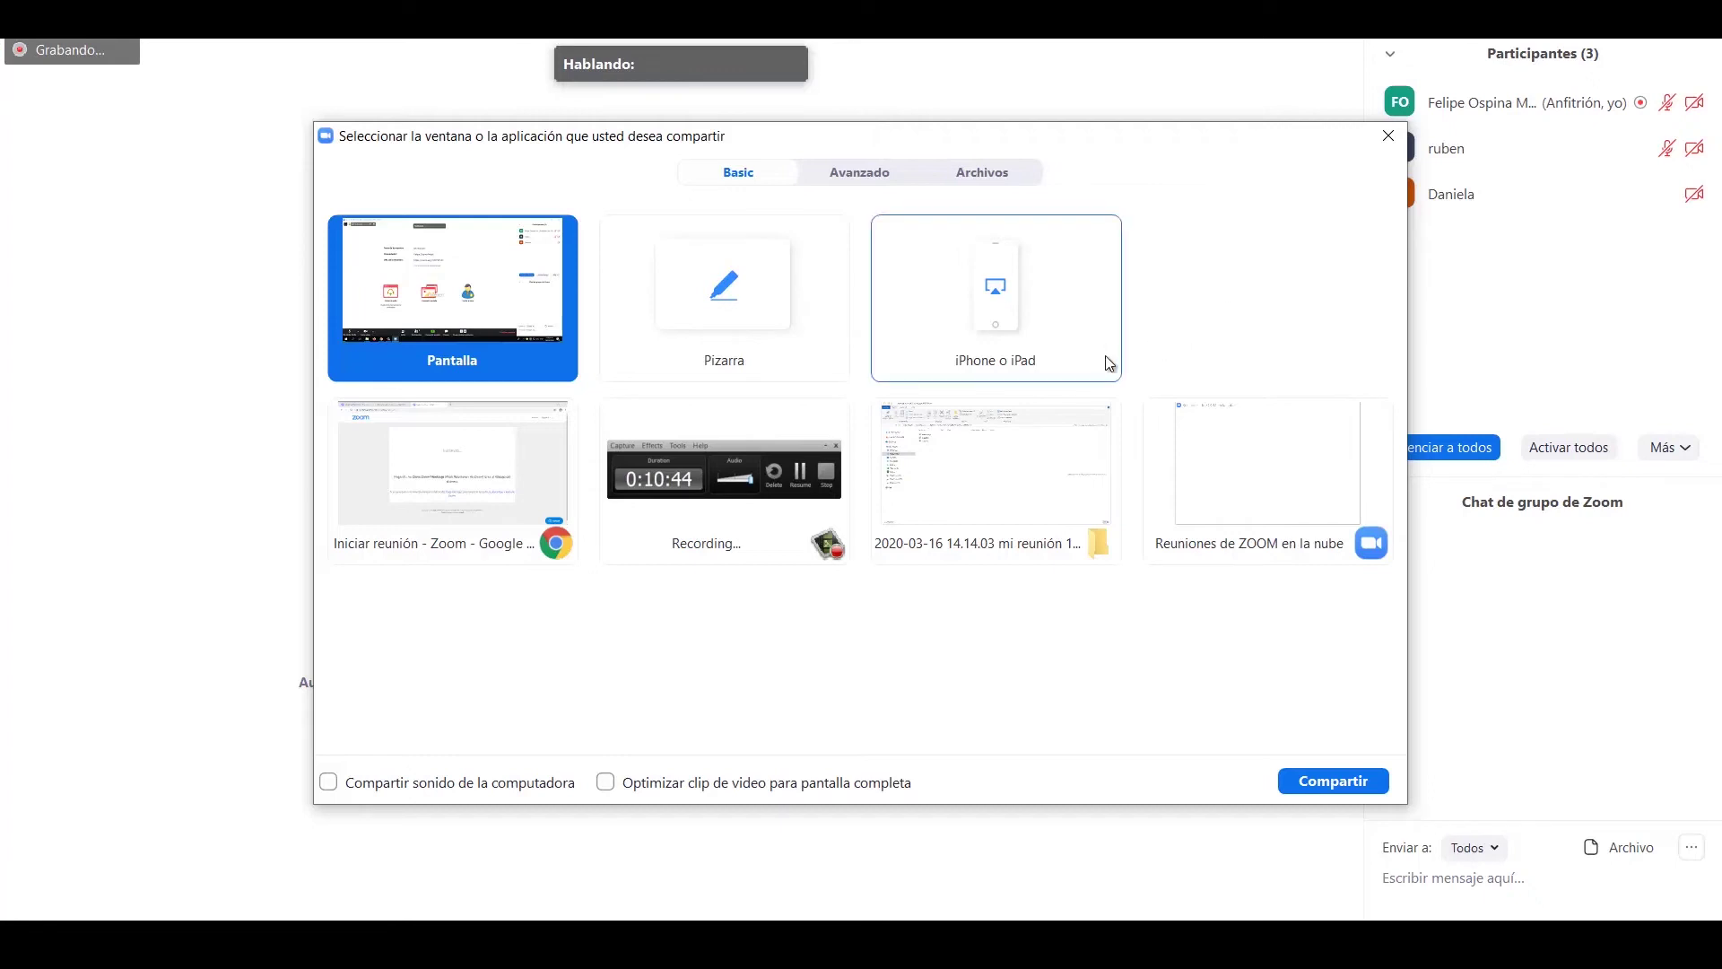
left_click(713, 312)
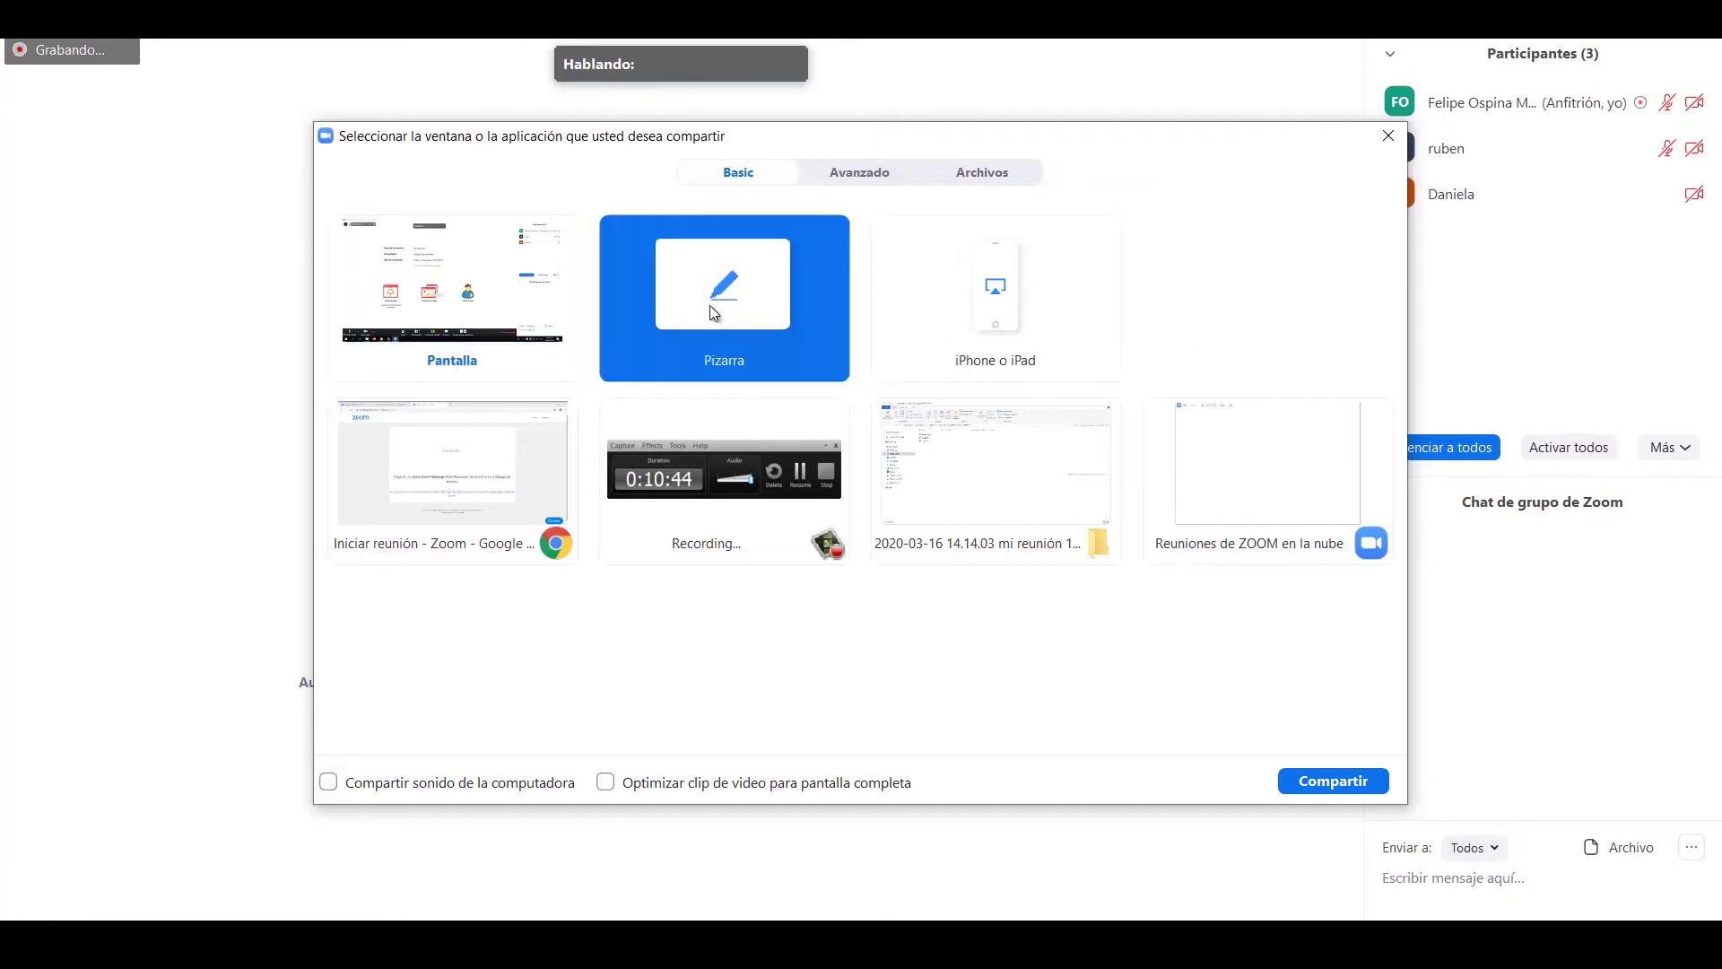
left_click(1314, 789)
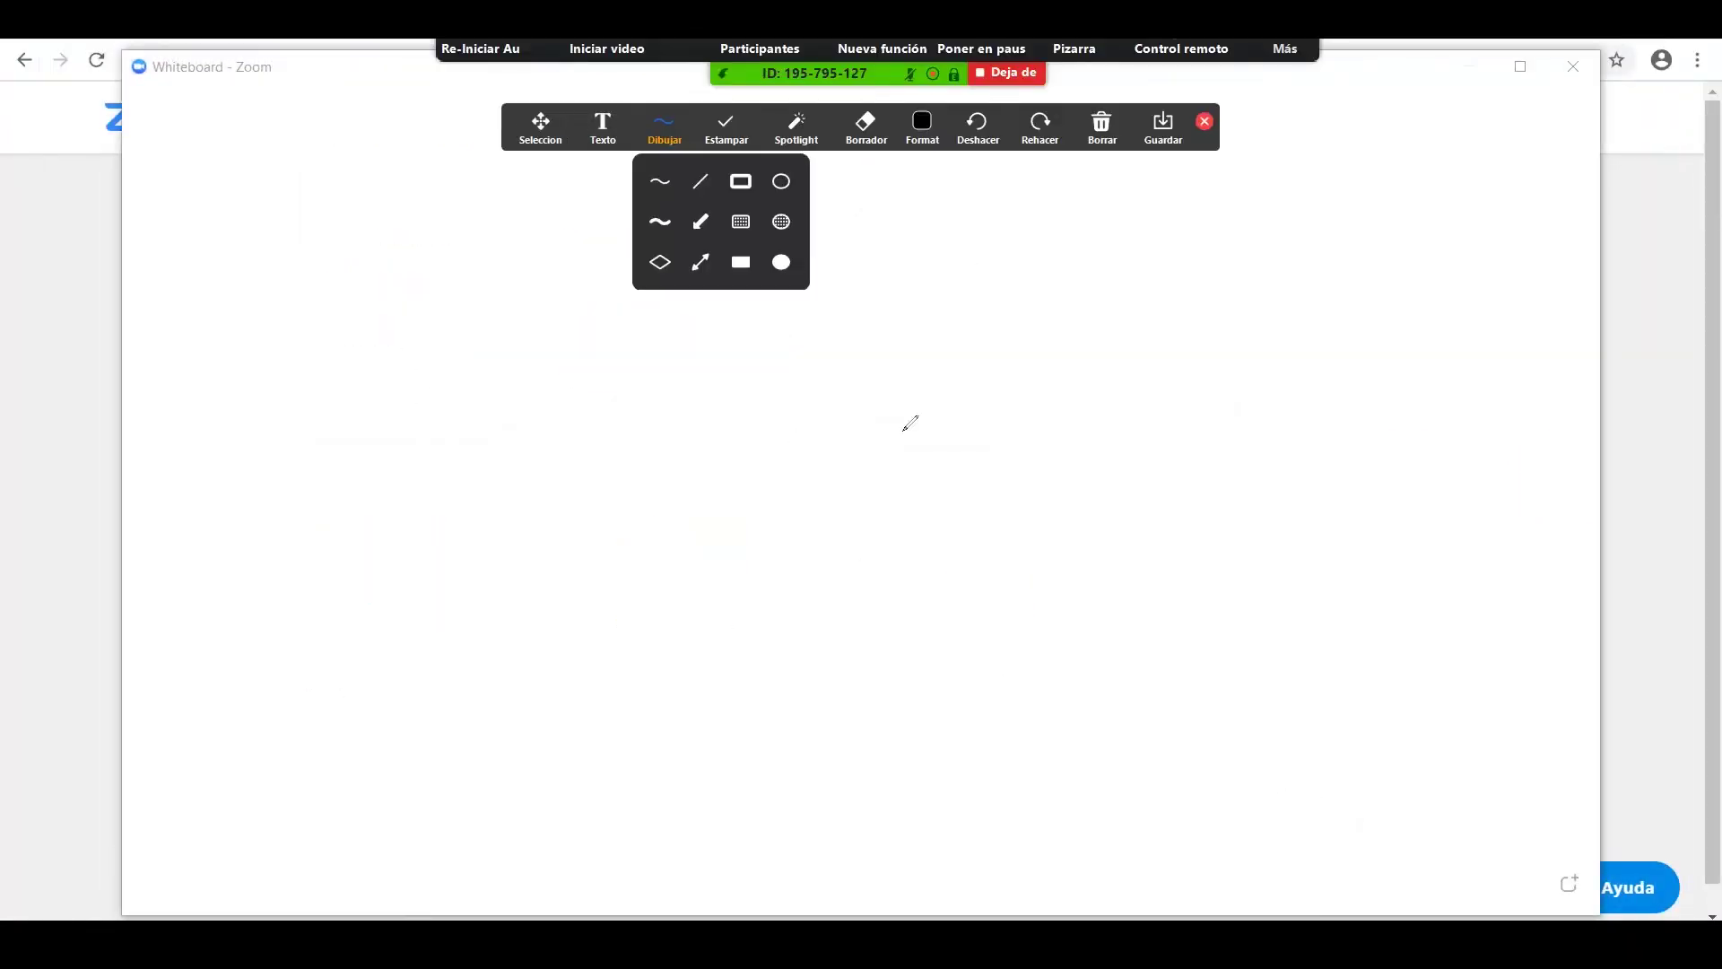
Handwrite the word "Hola" in black freehand strokes across the middle of the whiteboard
left_click_drag(510, 311, 467, 495)
left_click_drag(479, 389, 576, 409)
left_click_drag(612, 286, 593, 487)
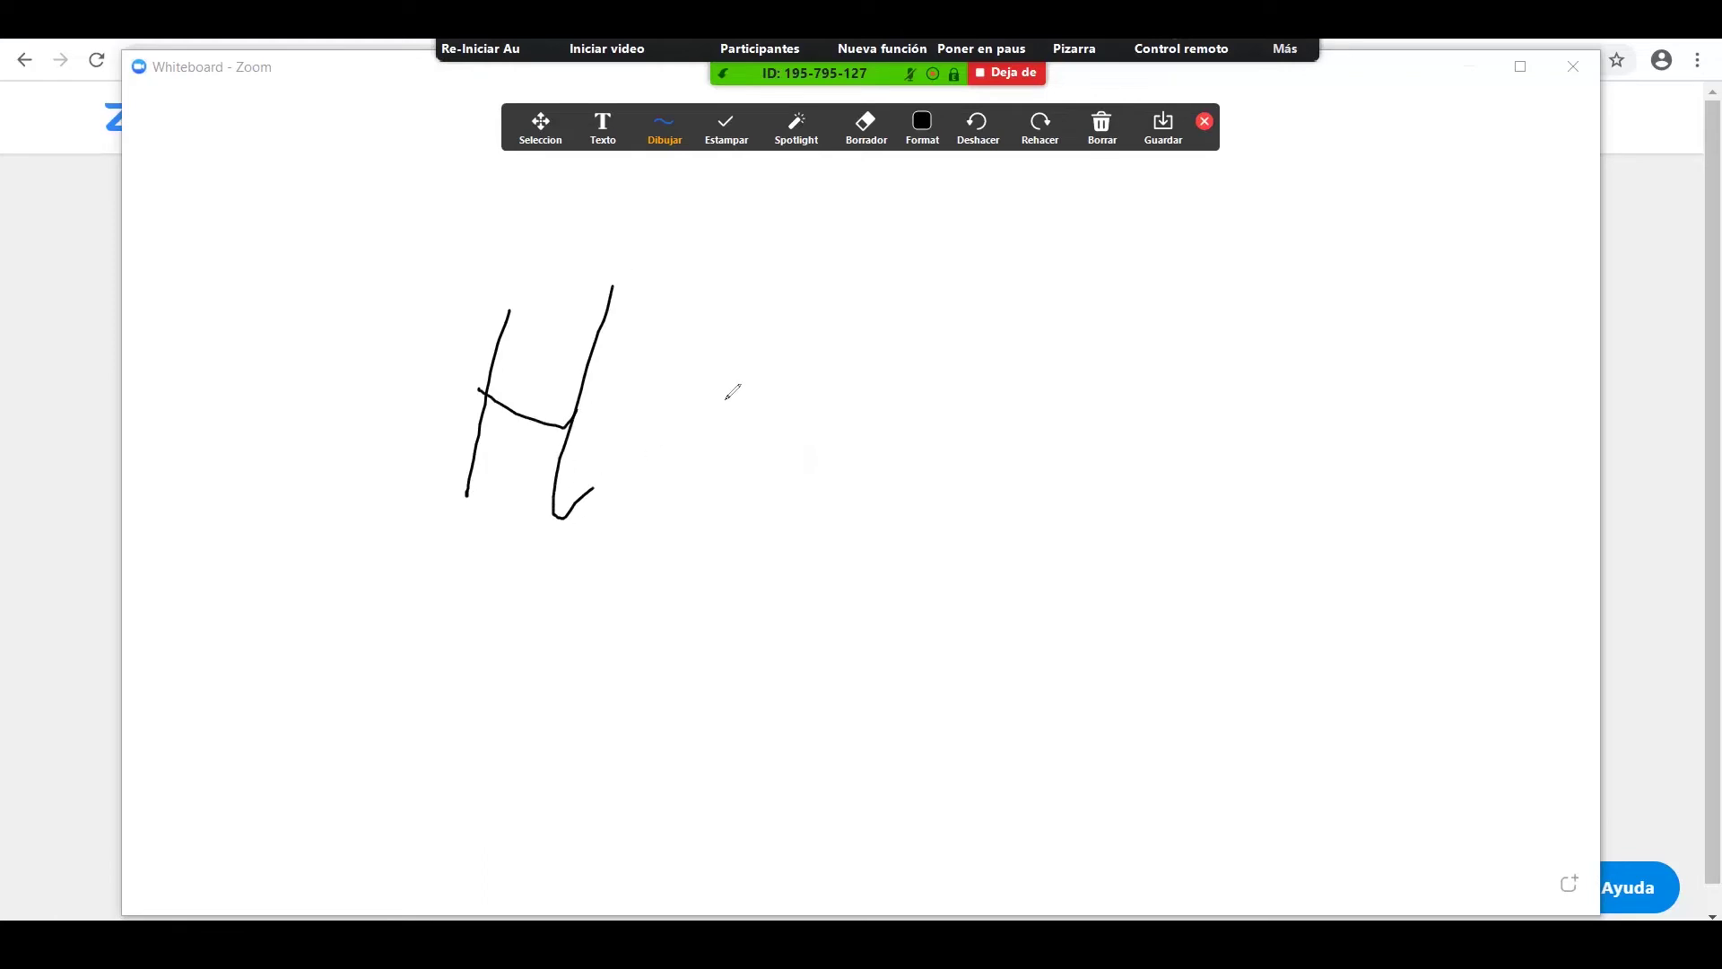
mouse_move(688, 426)
left_mouse_down()
mouse_move(692, 484)
mouse_move(674, 445)
left_mouse_up()
left_click_drag(774, 312, 794, 549)
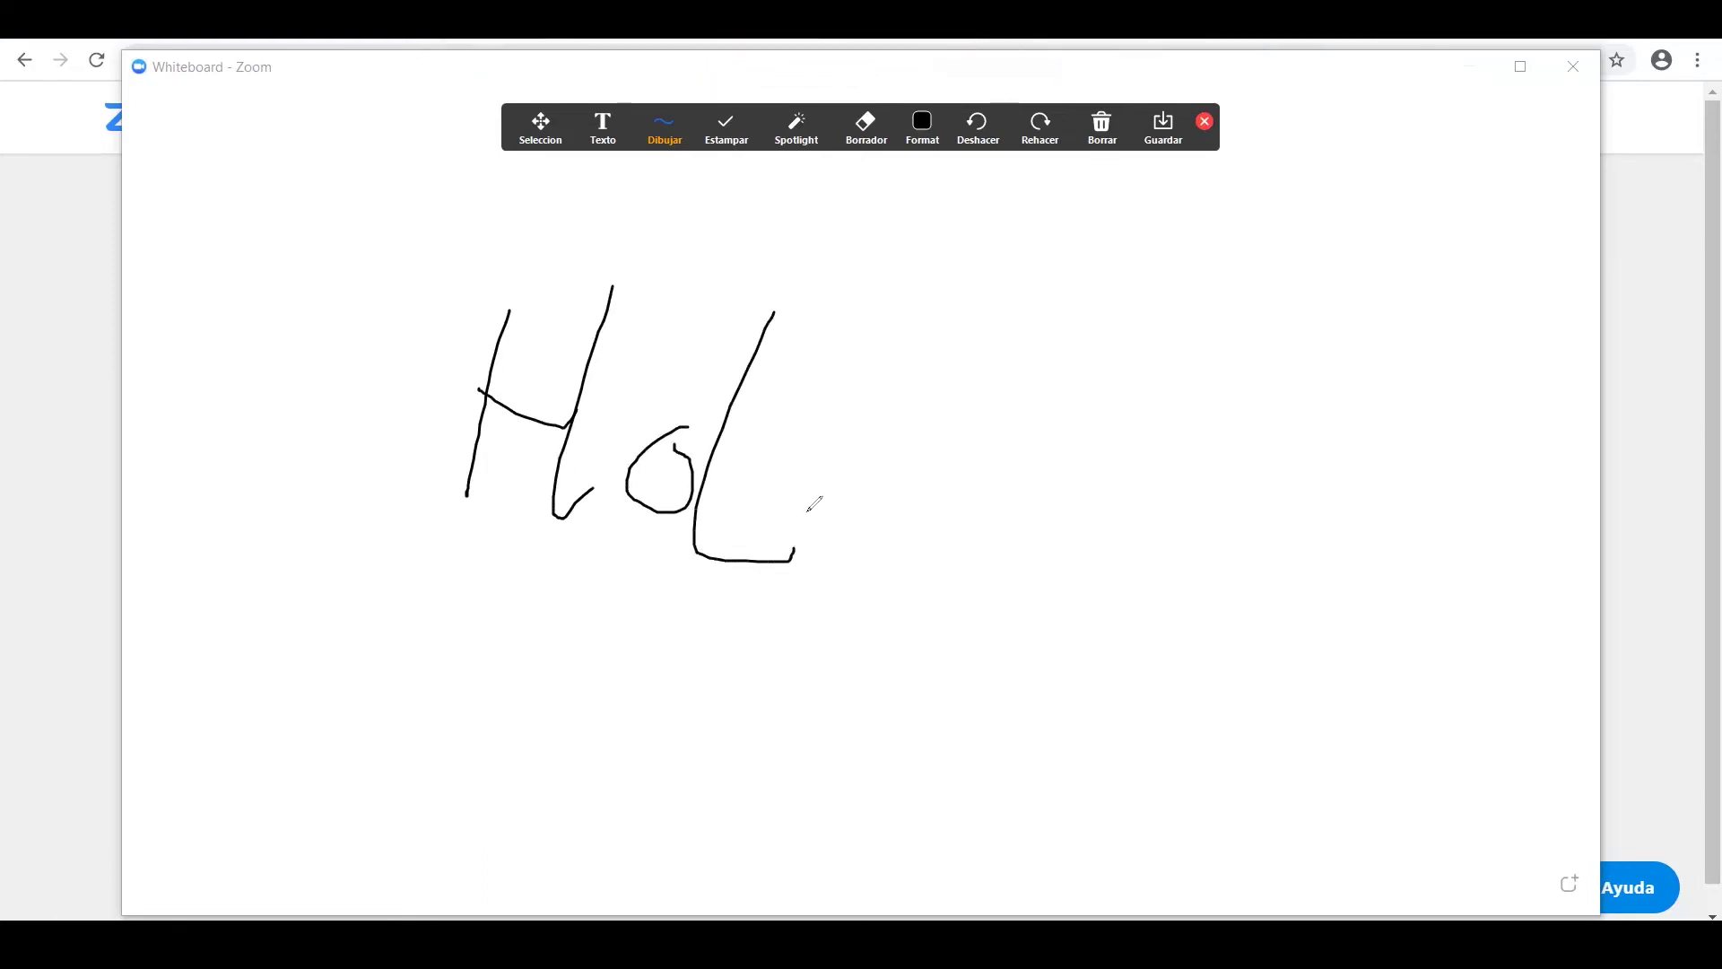
mouse_move(854, 457)
left_mouse_down()
mouse_move(790, 502)
mouse_move(869, 533)
mouse_move(915, 428)
left_mouse_up()
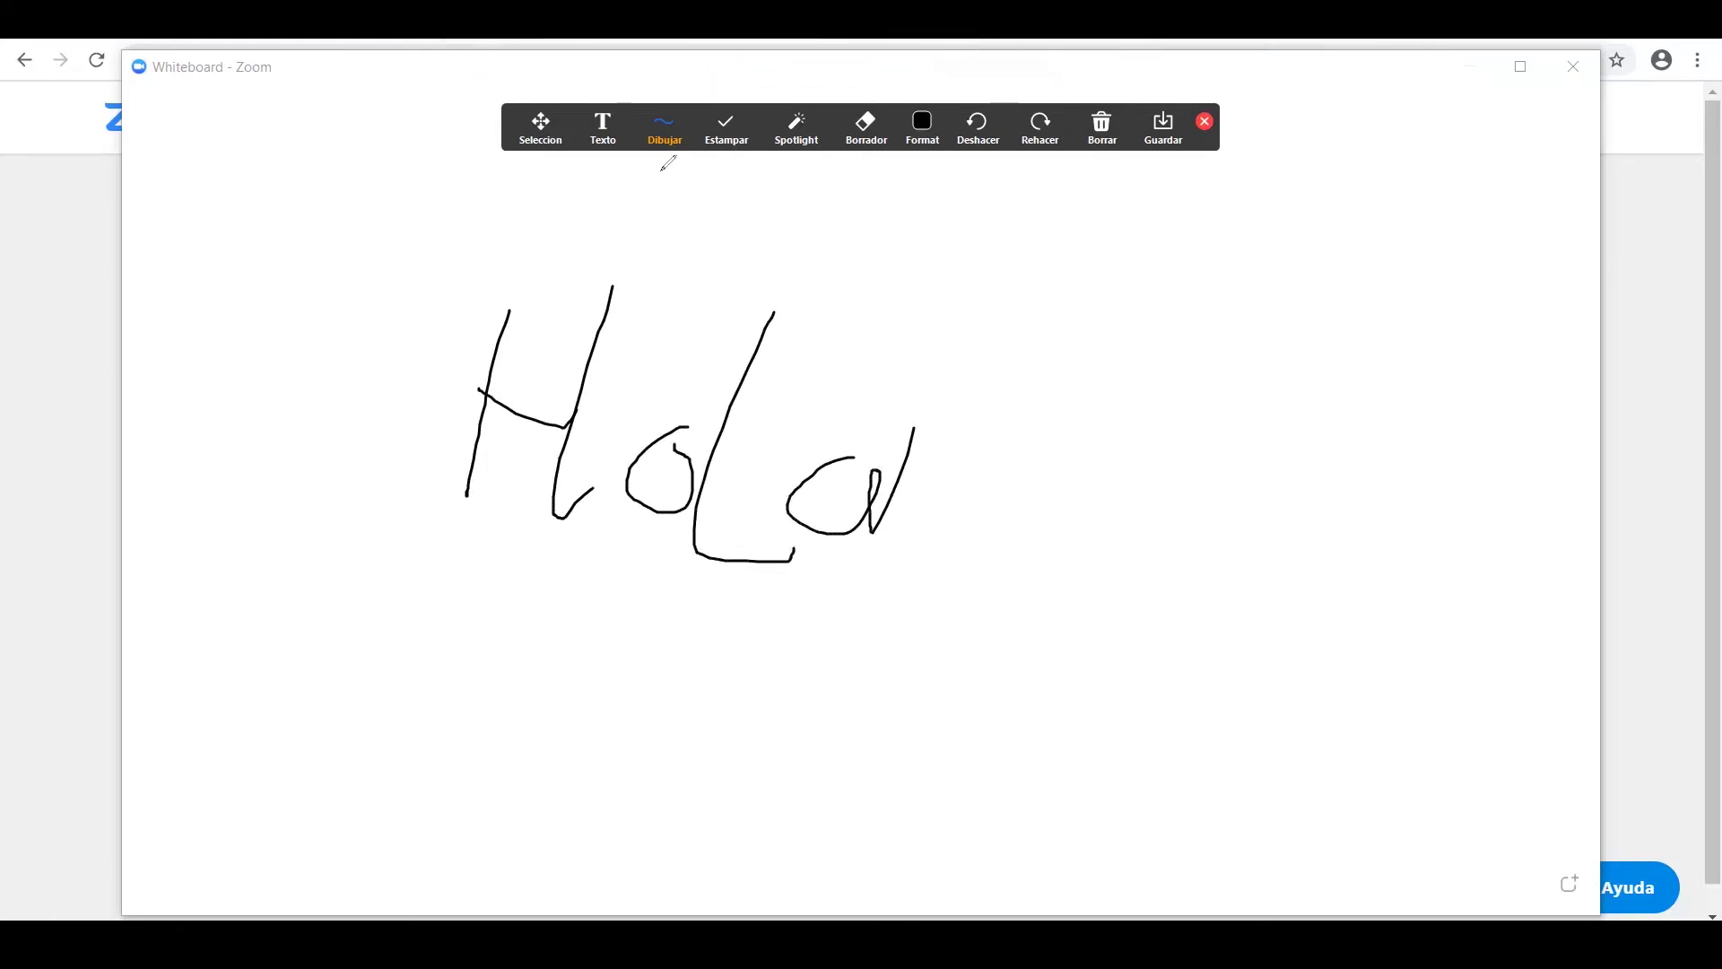
Stamp right-pointing arrows beside the handwritten word and close the annotation tools and the shared whiteboard
mouse_move(727, 129)
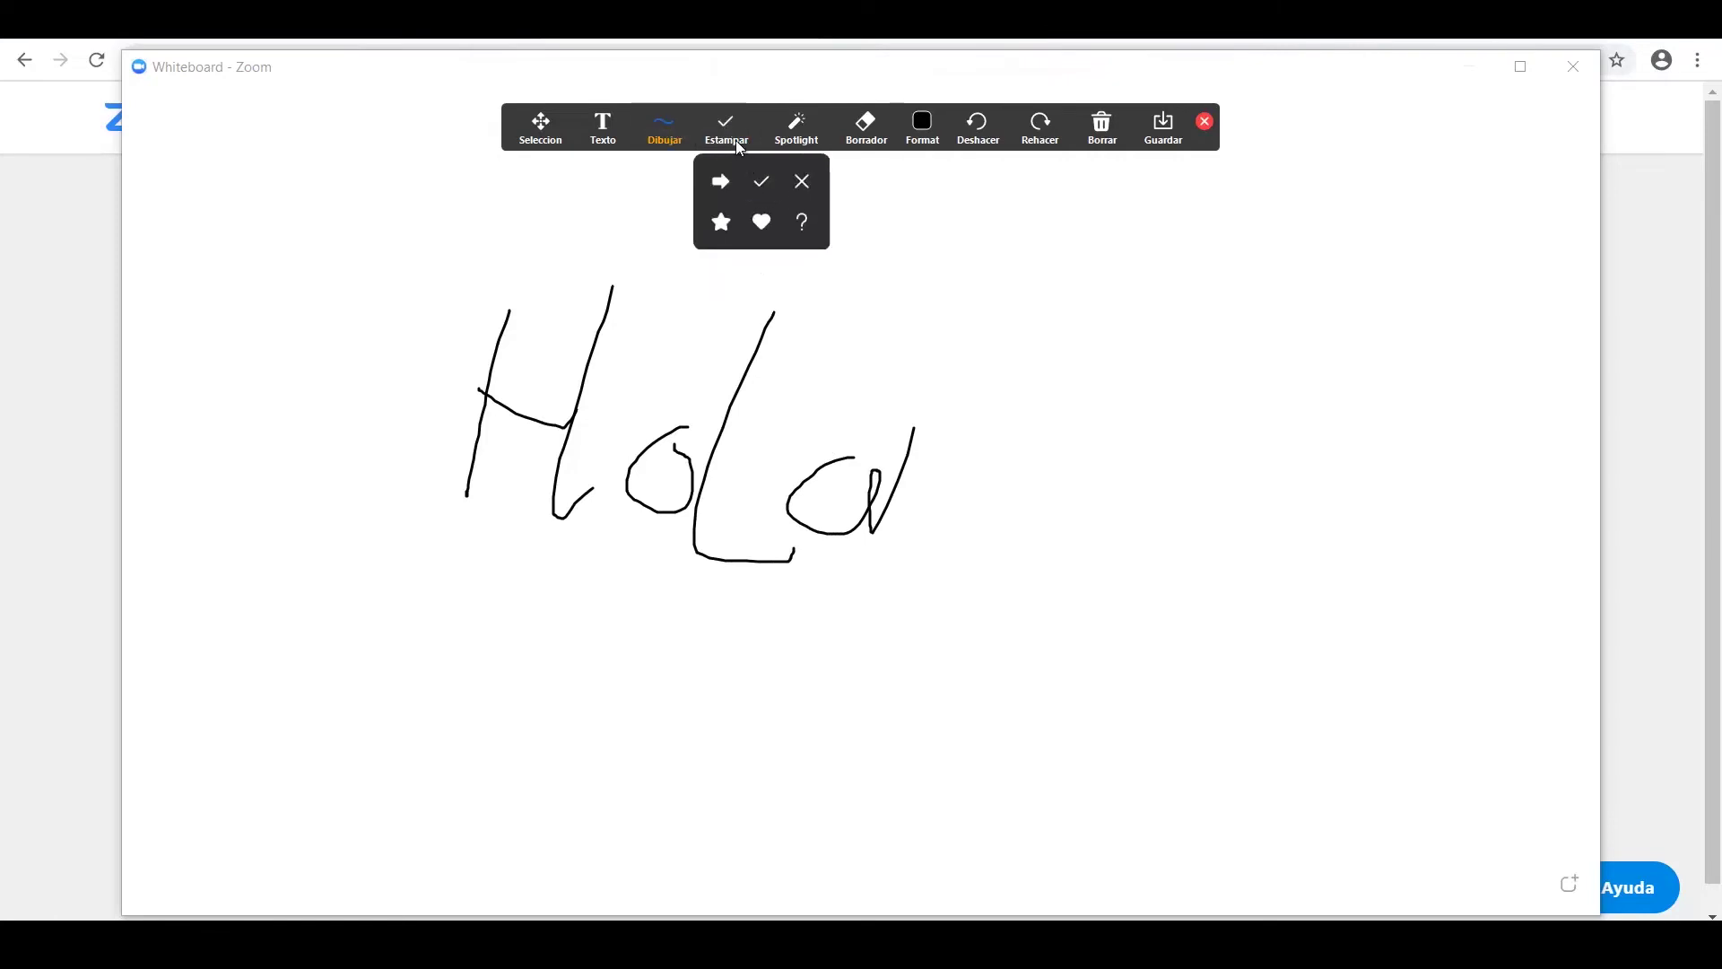
left_click(721, 180)
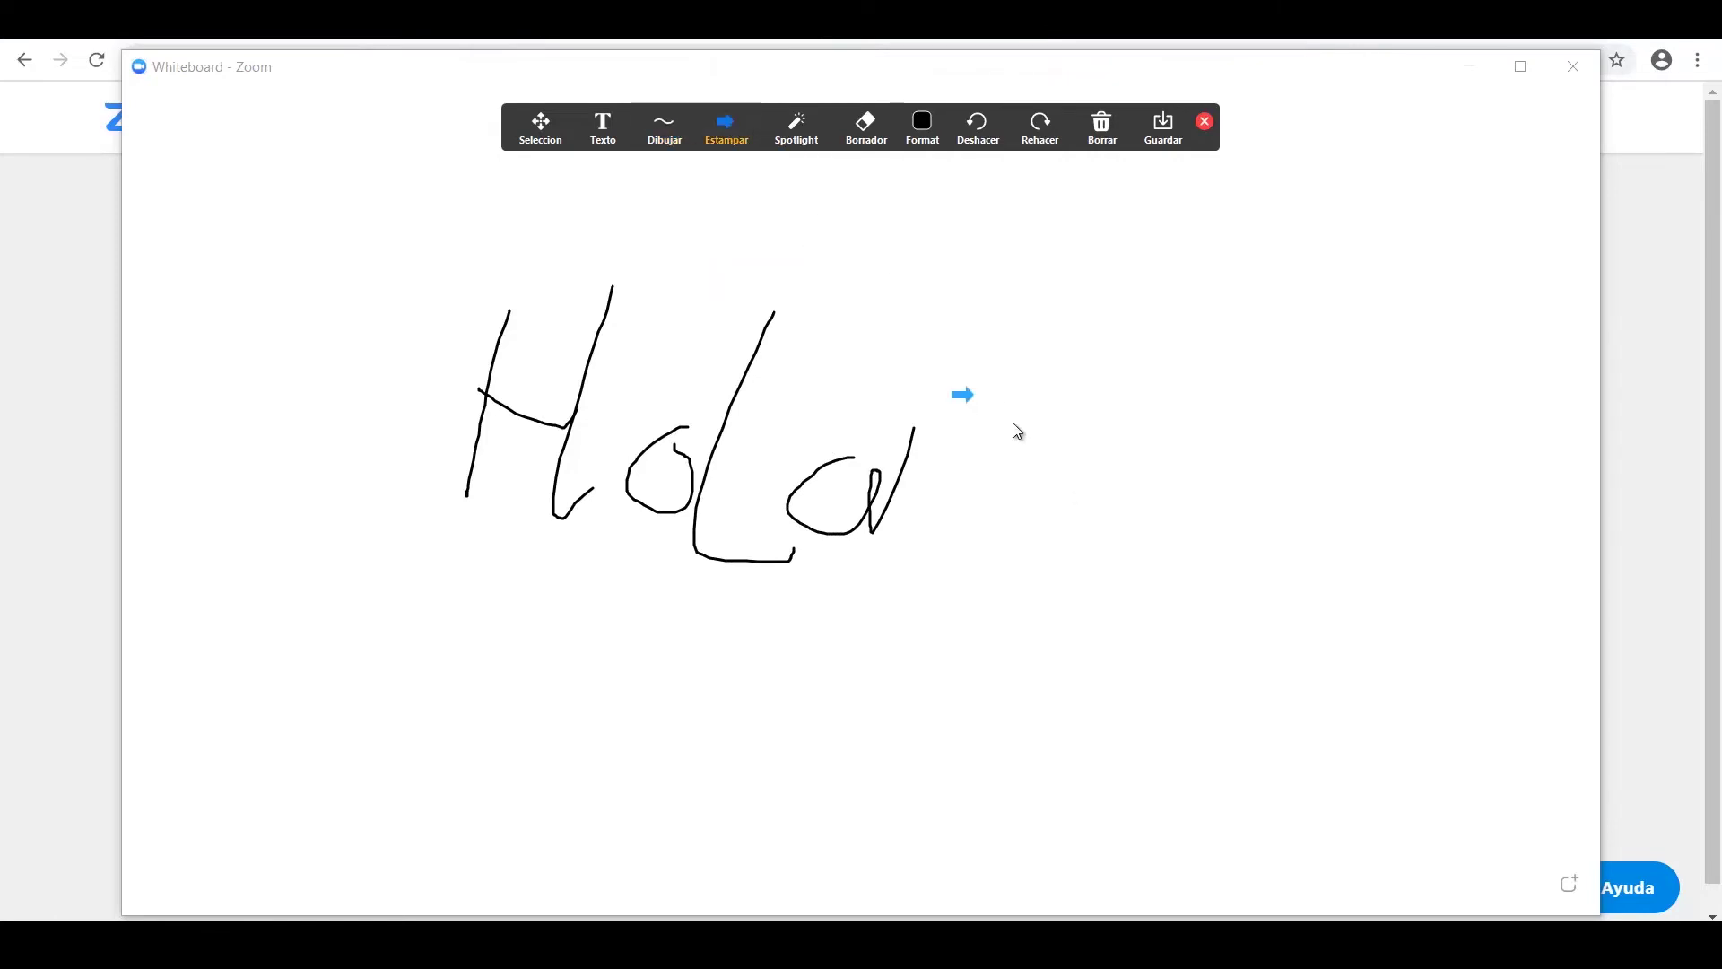
left_click(980, 504)
left_click(1207, 124)
left_click(1577, 65)
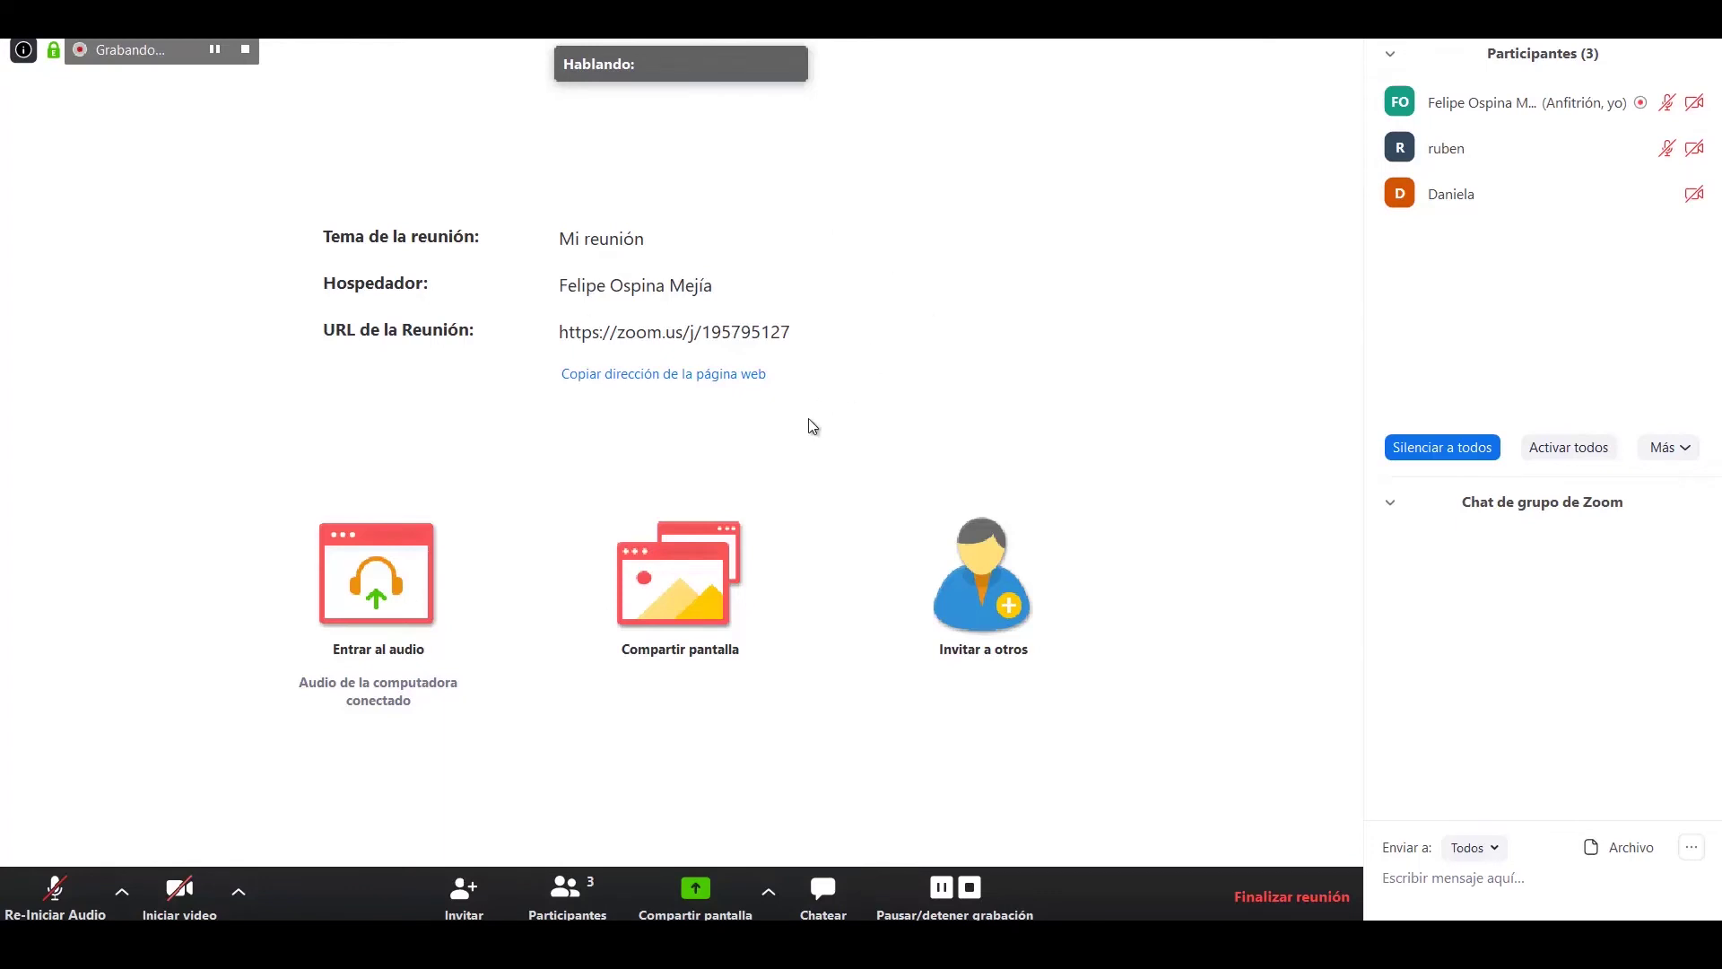
Examine the host's management options for the first guest in the participants list, including audio, host role, recording permission, waiting room and removal
mouse_move(1422, 134)
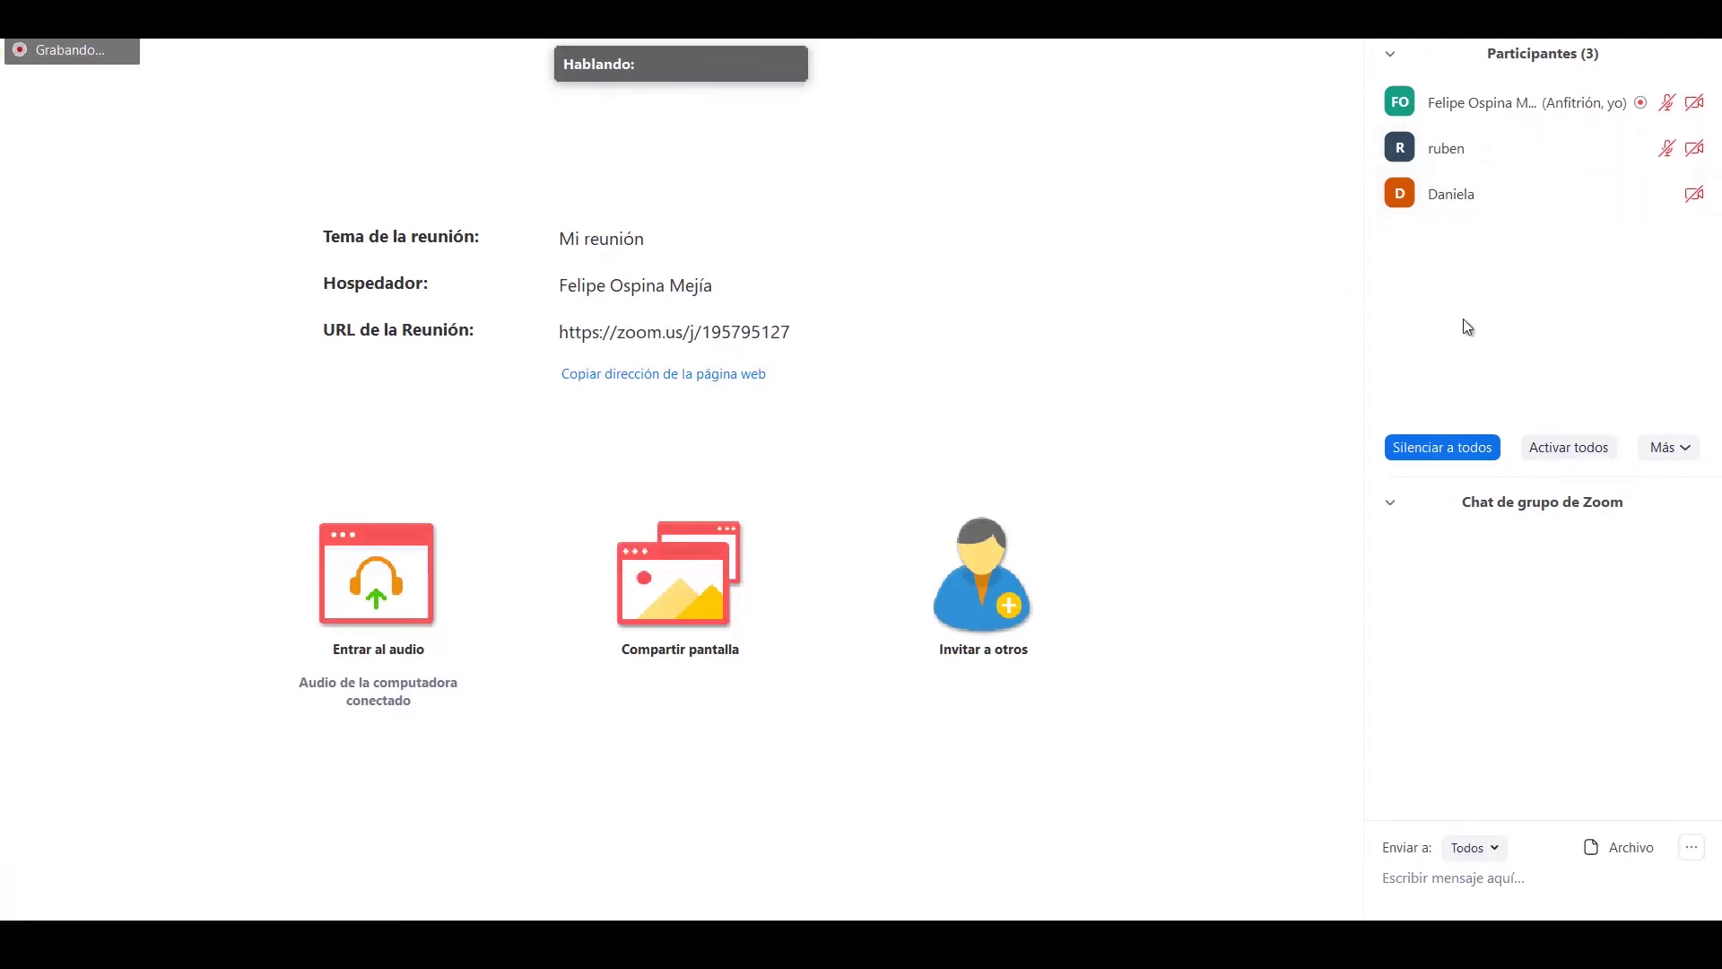
mouse_move(1502, 166)
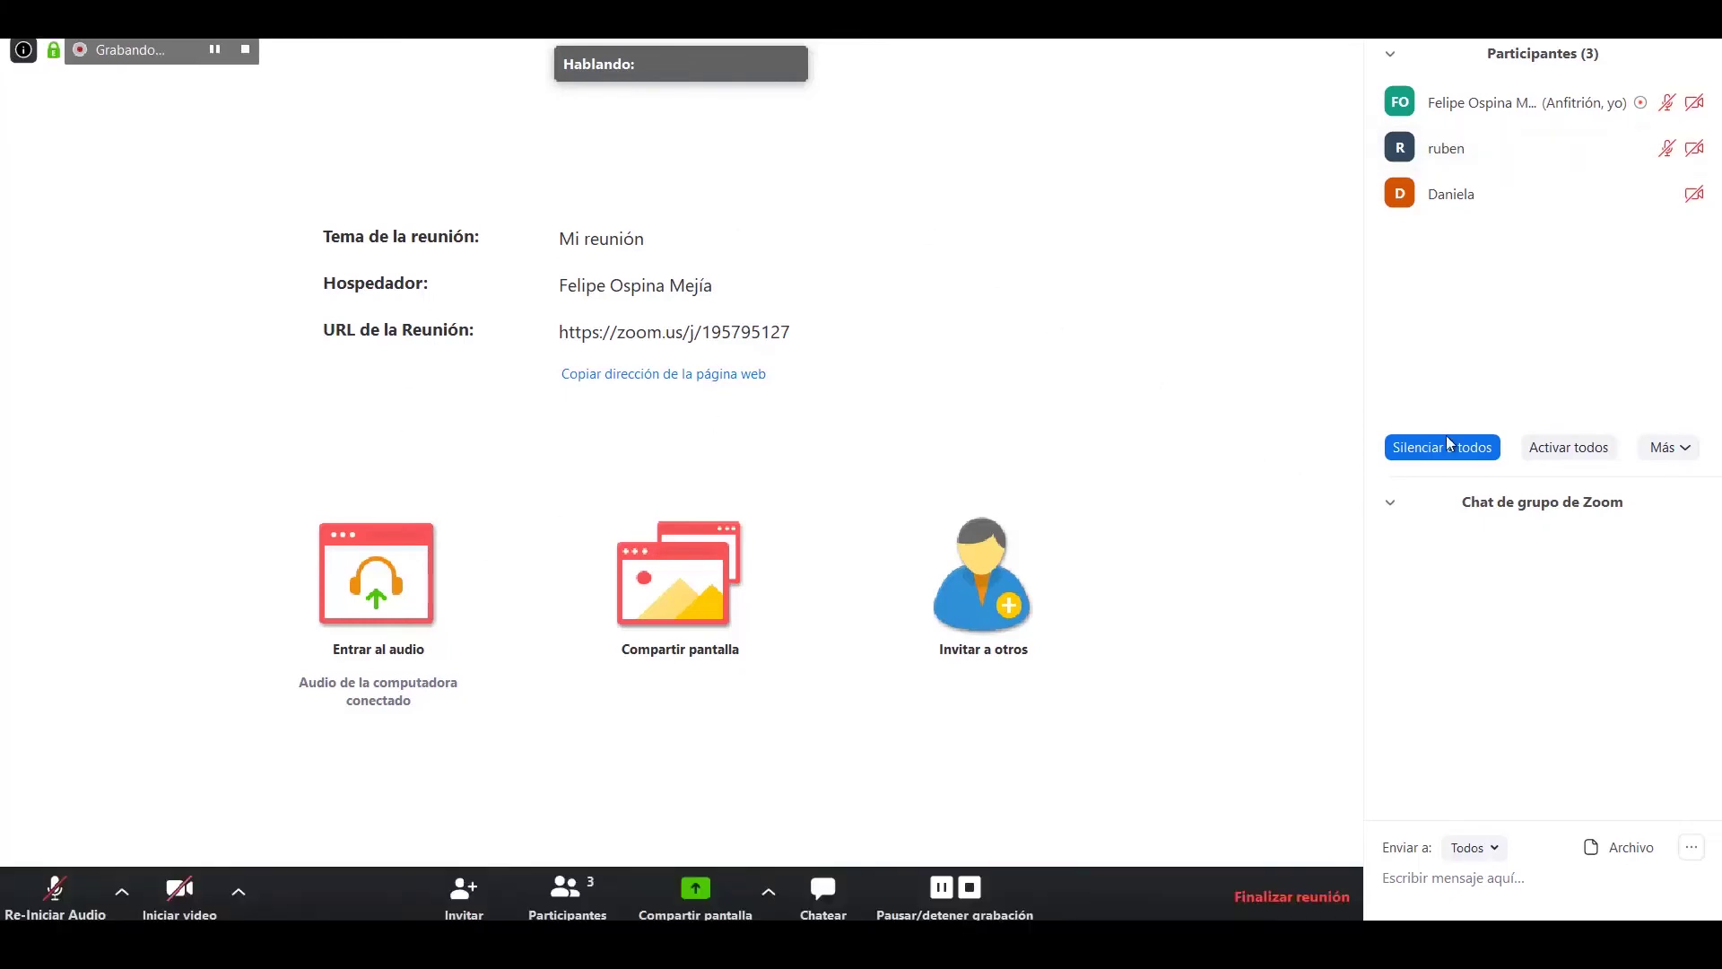
mouse_move(1668, 152)
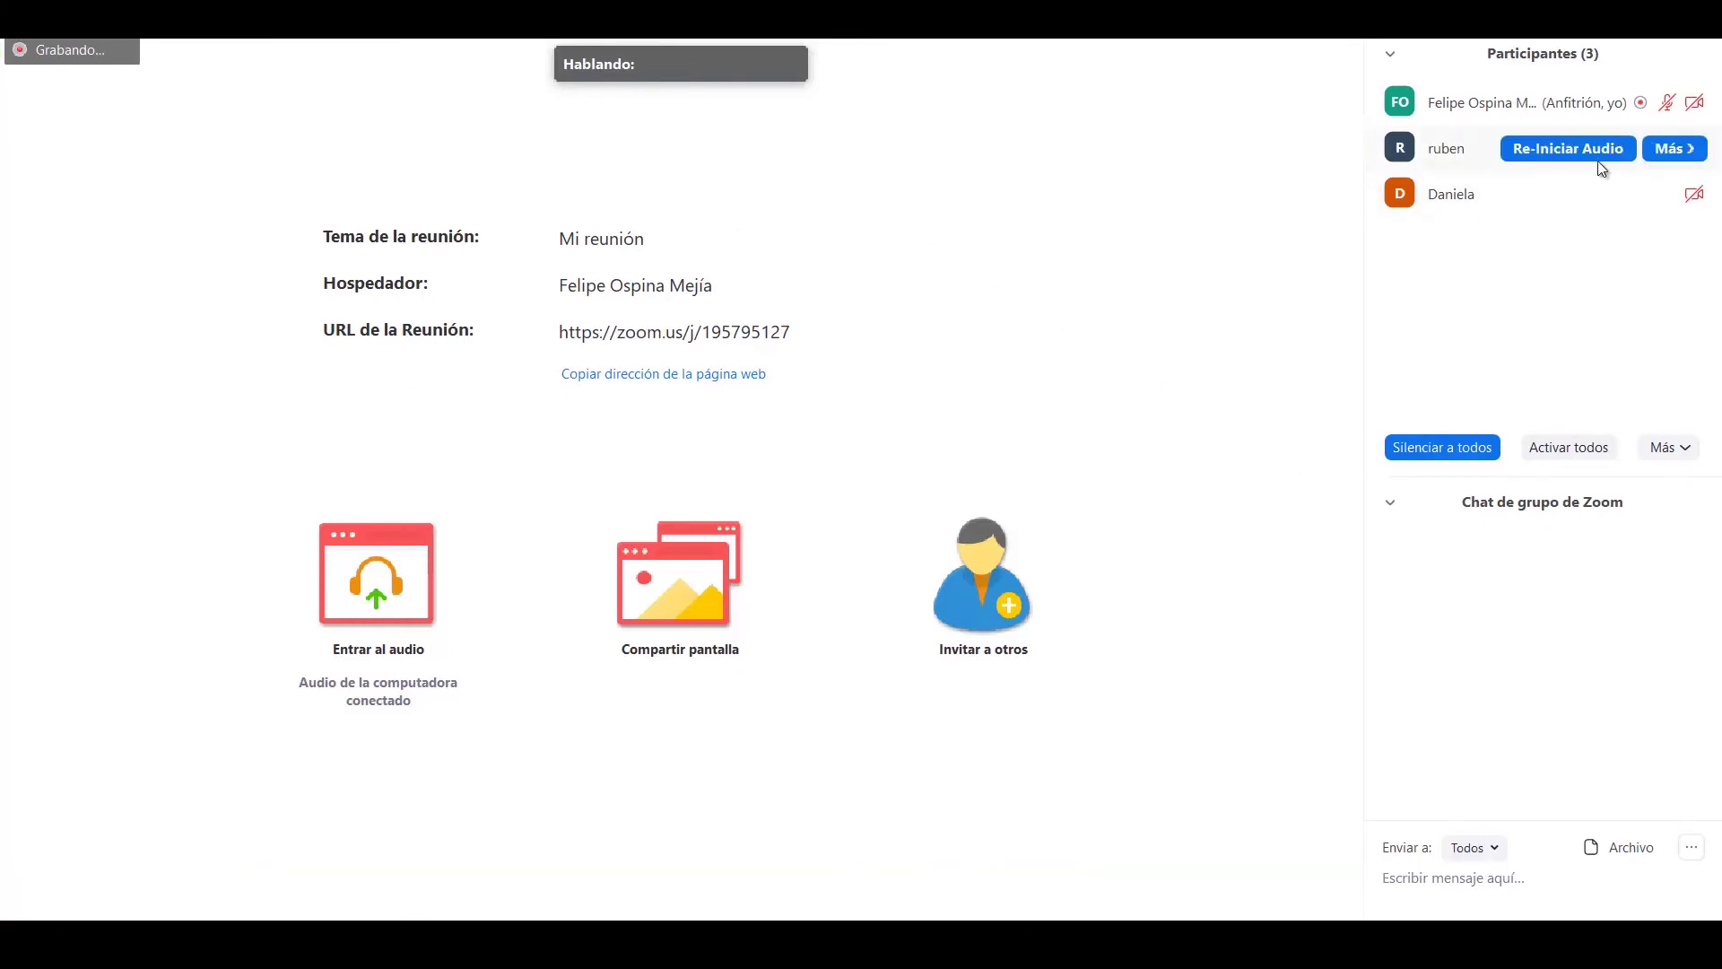
left_click(1674, 149)
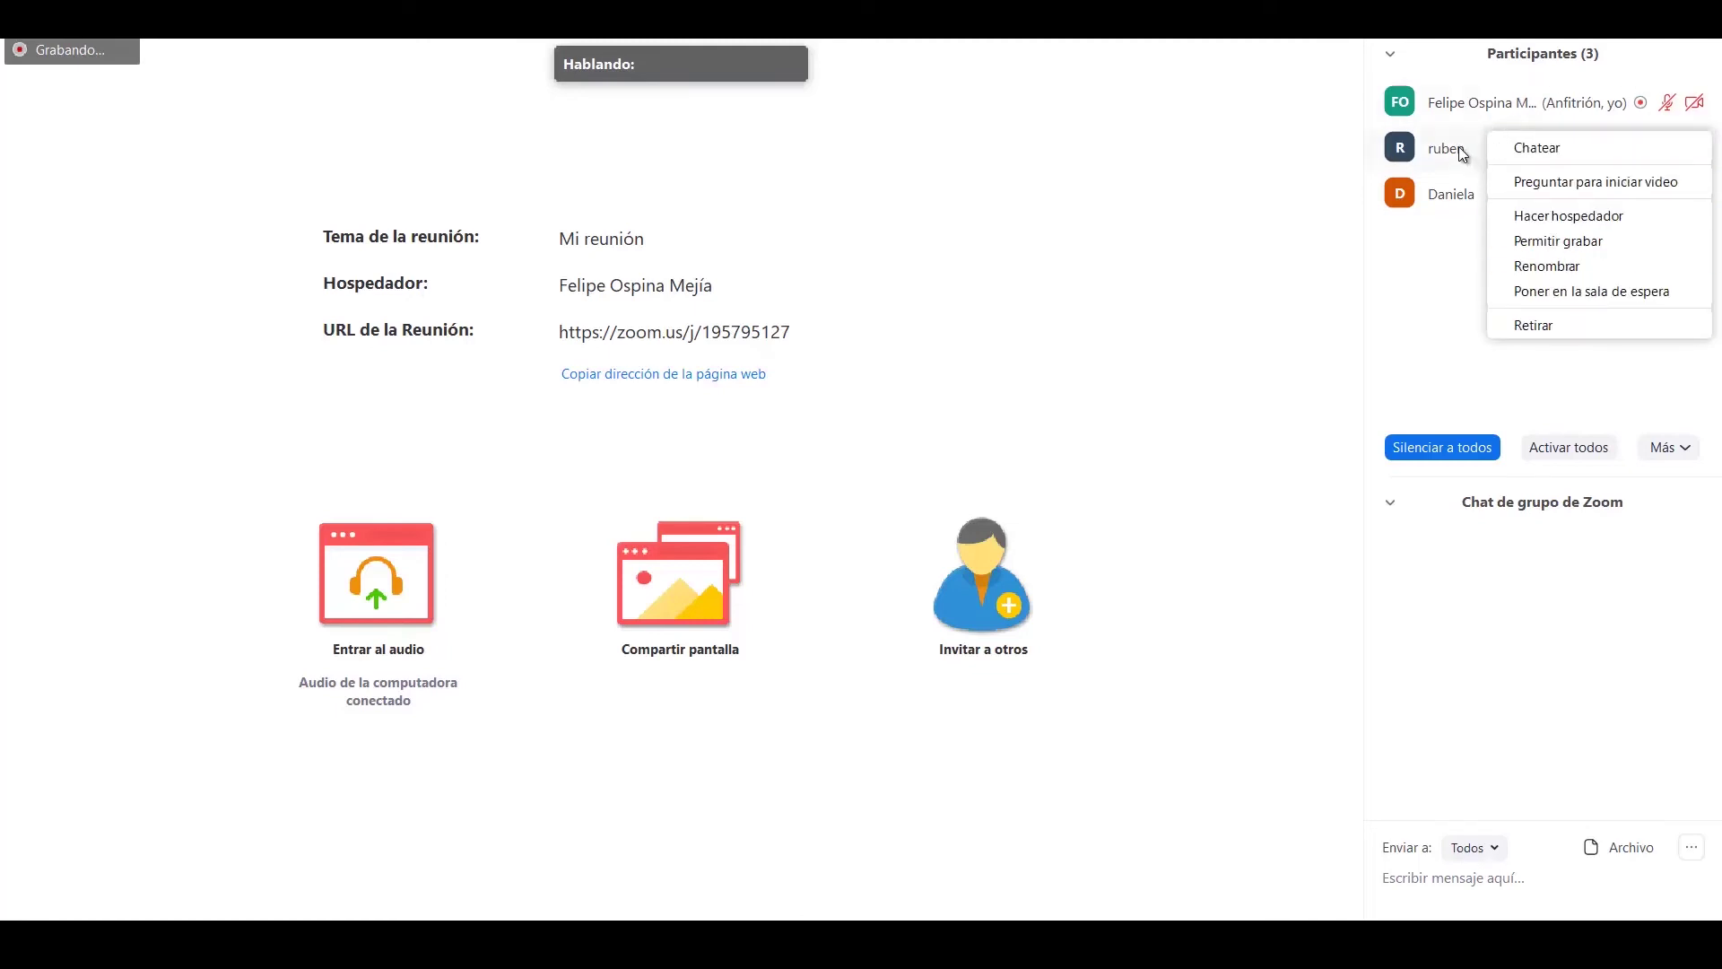
left_click(1440, 244)
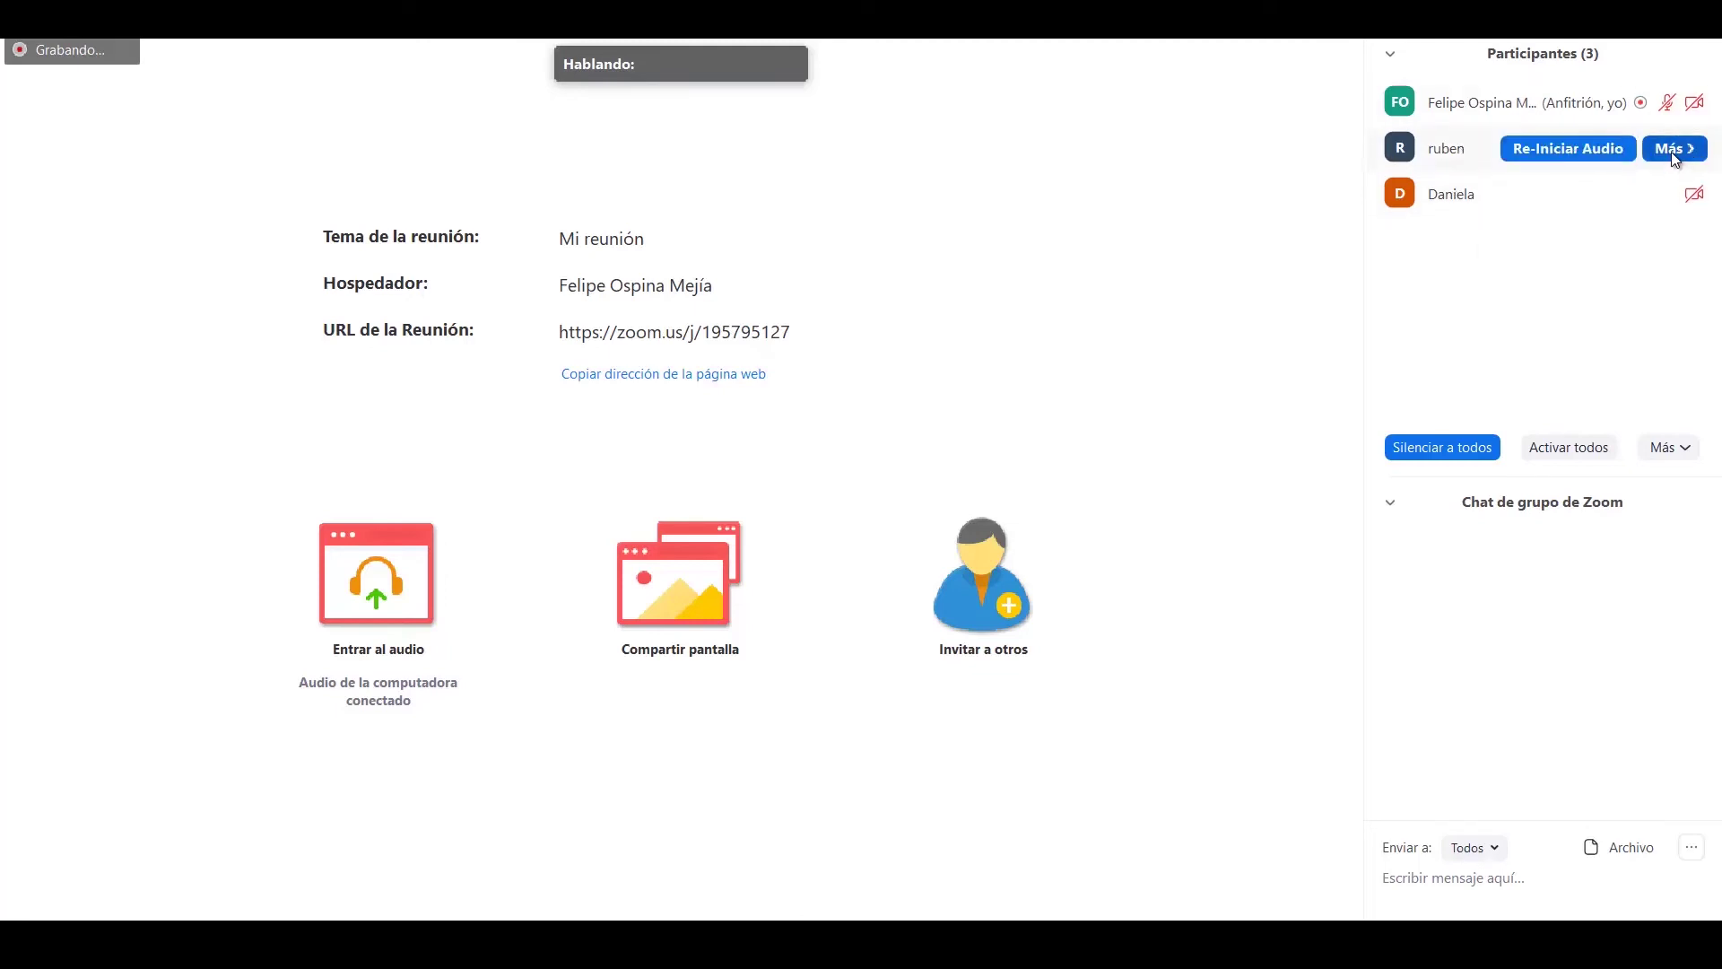
left_click(1672, 151)
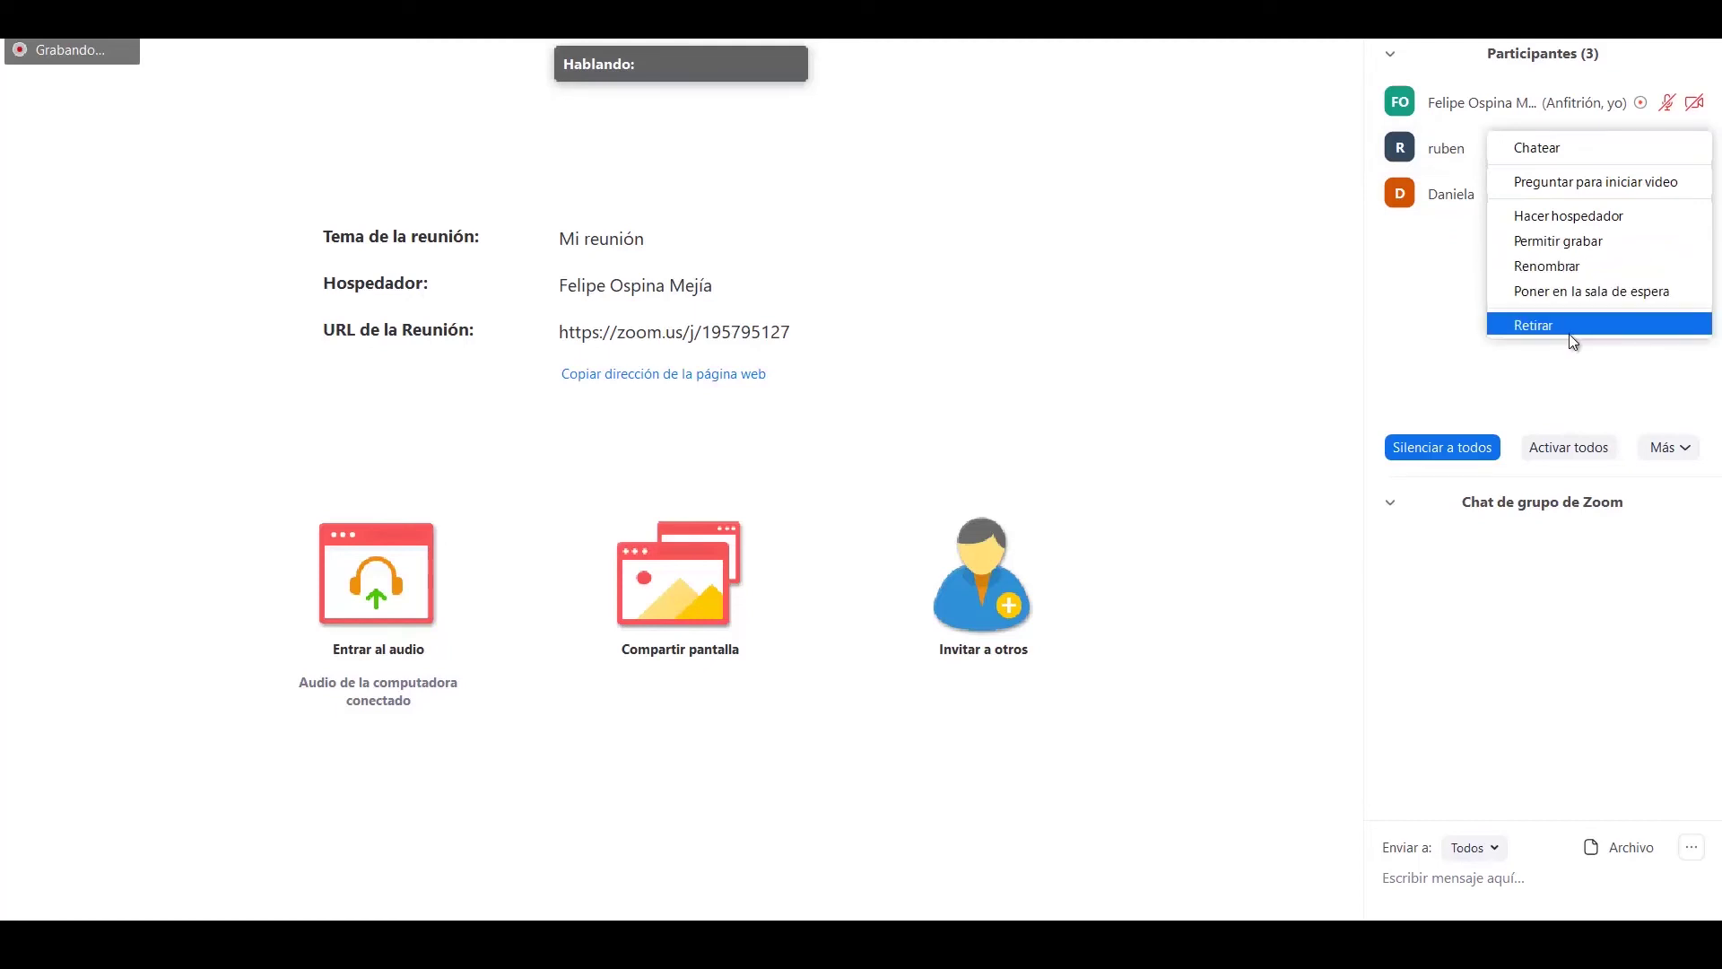
left_click(1462, 253)
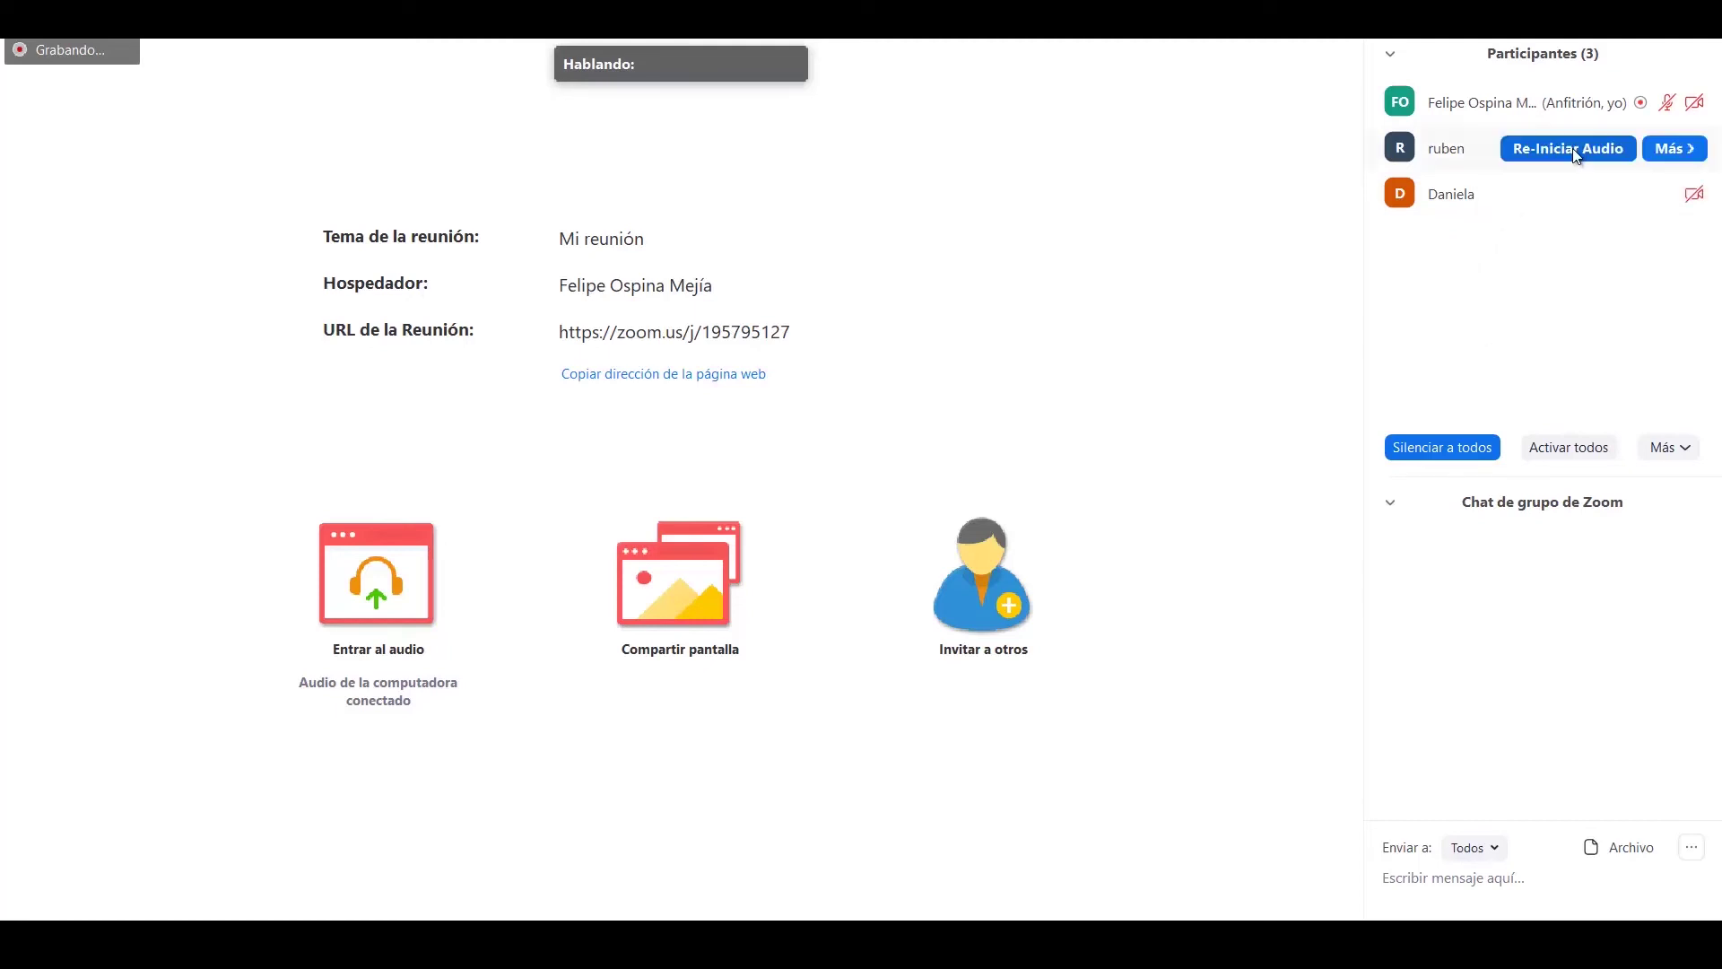
left_click(1682, 154)
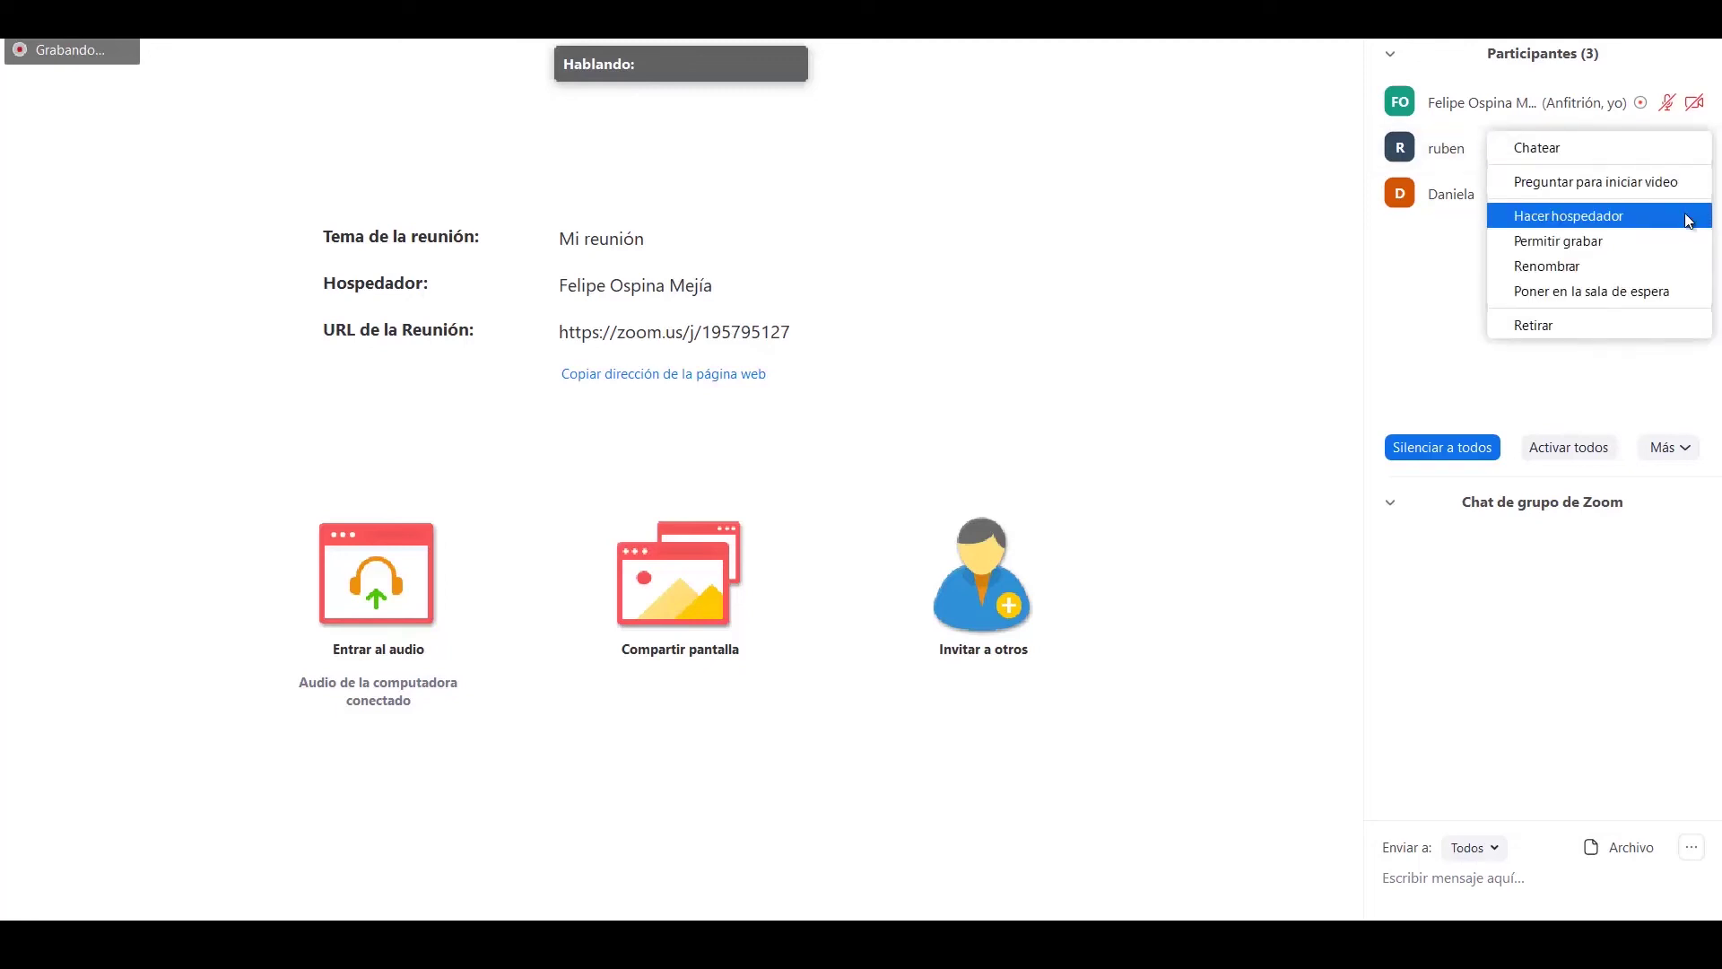
left_click(1453, 261)
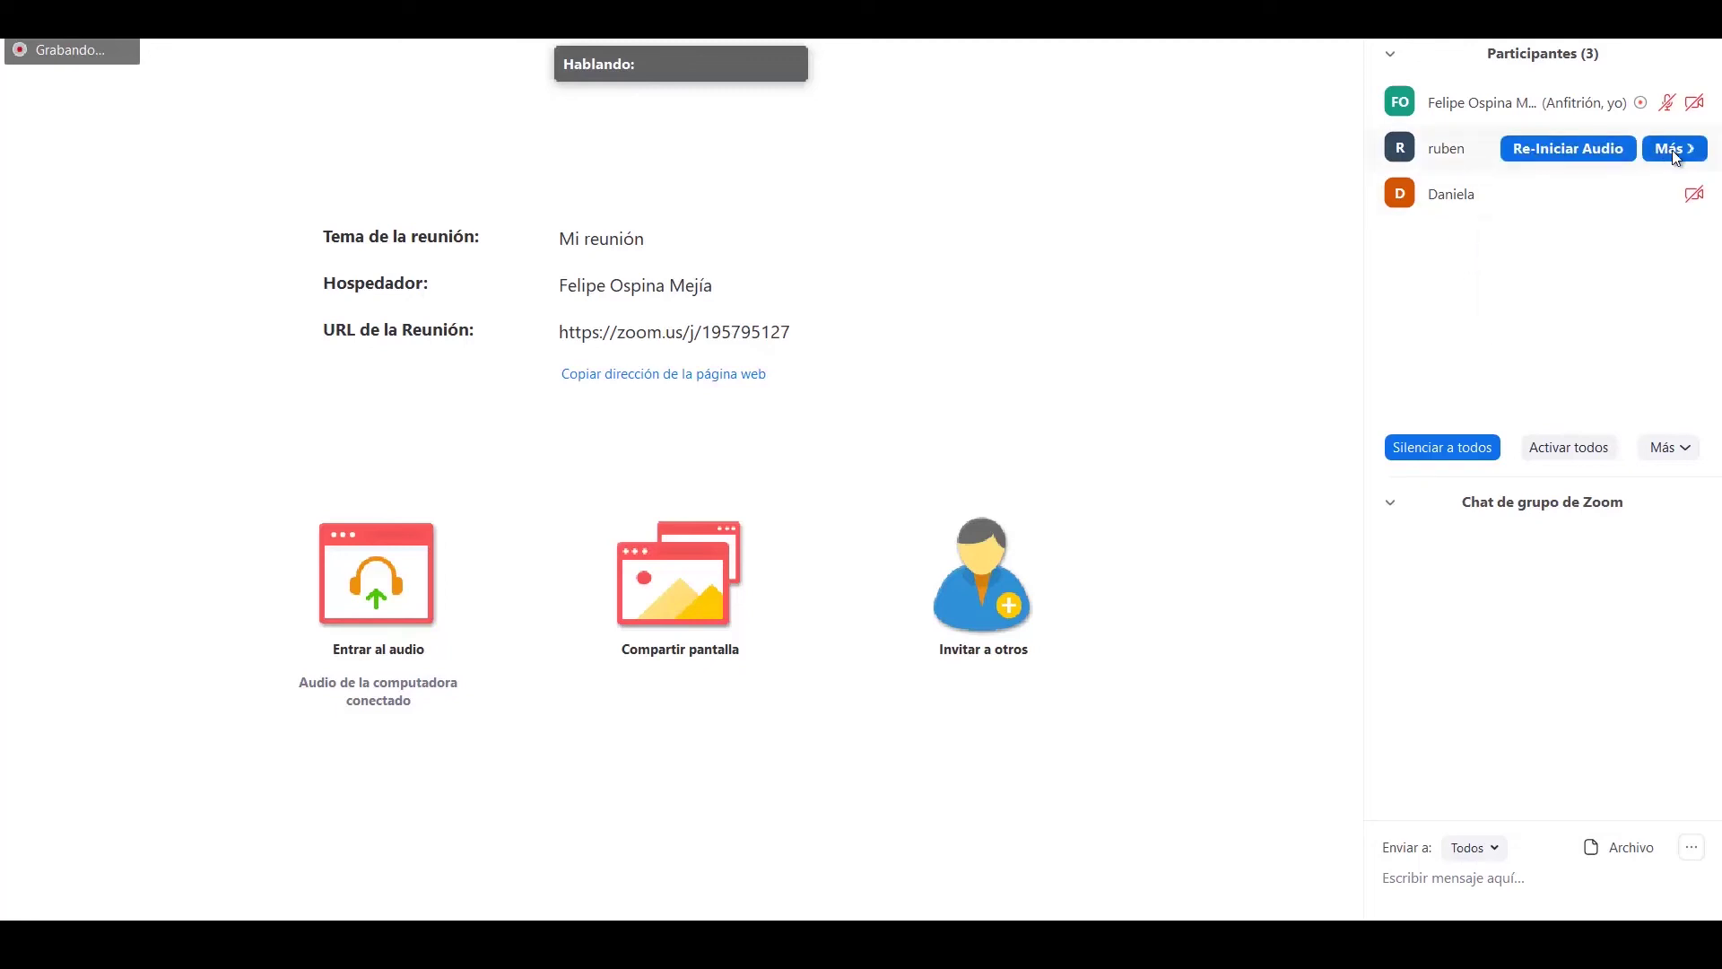
left_click(1671, 149)
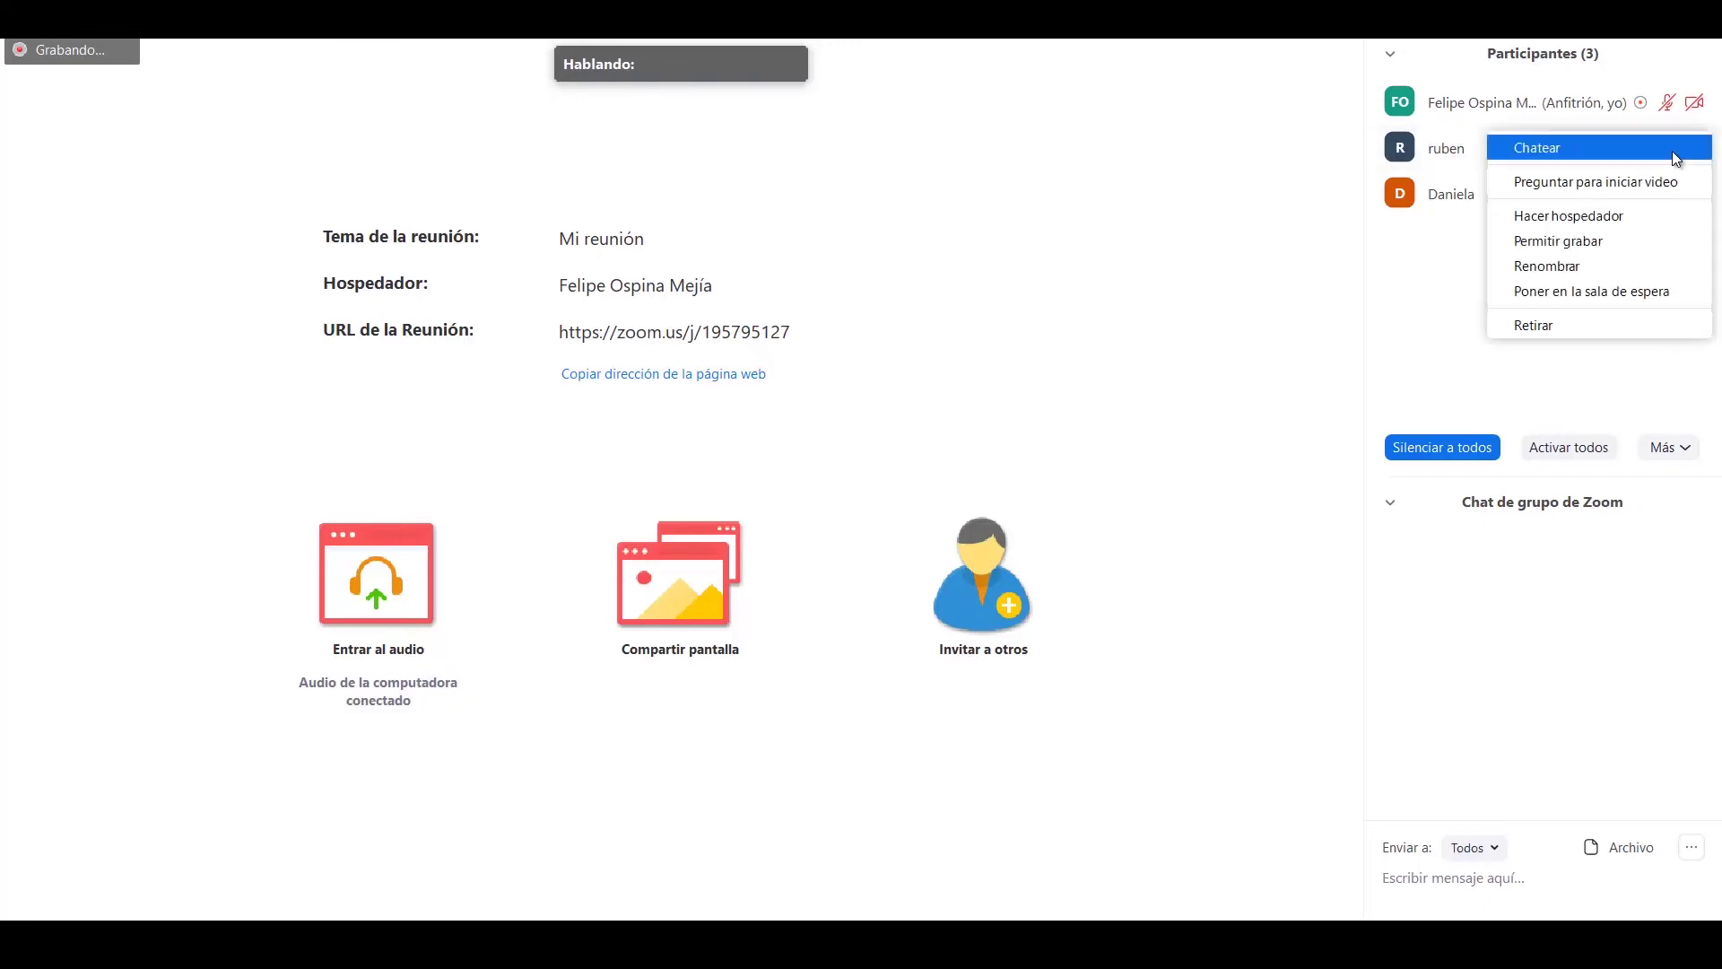
left_click(1440, 262)
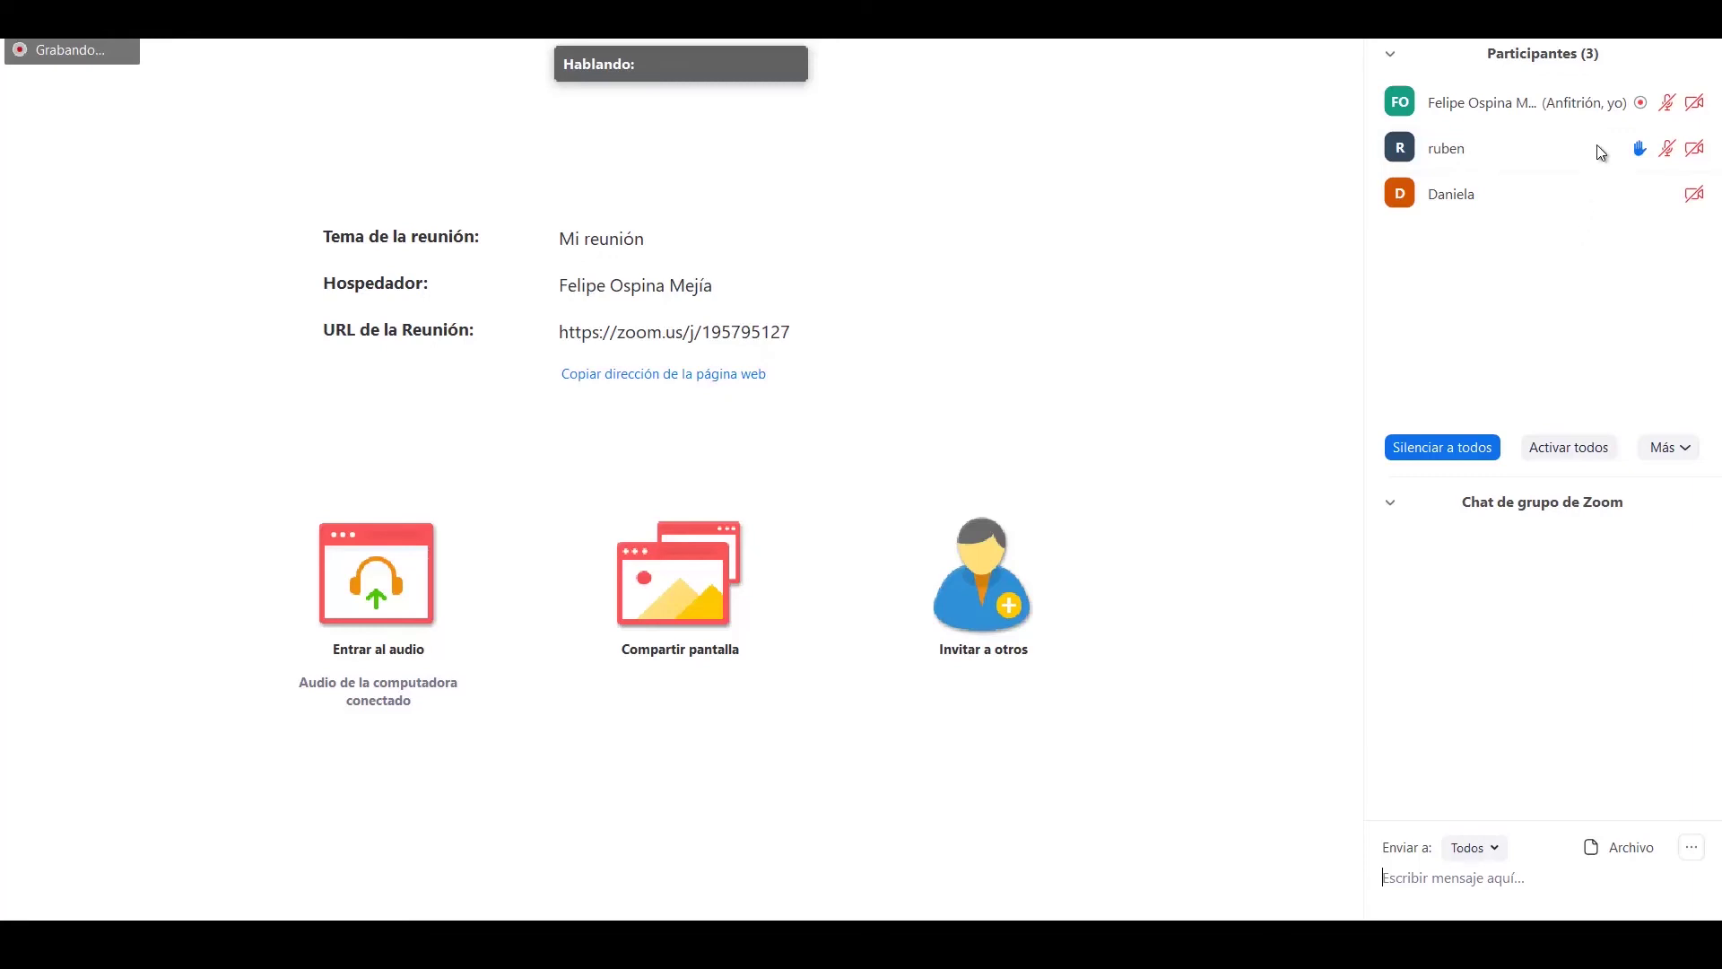
mouse_move(1618, 171)
mouse_move(1496, 134)
Send the private chat message "hola" to the last participant in the list
left_click(1495, 848)
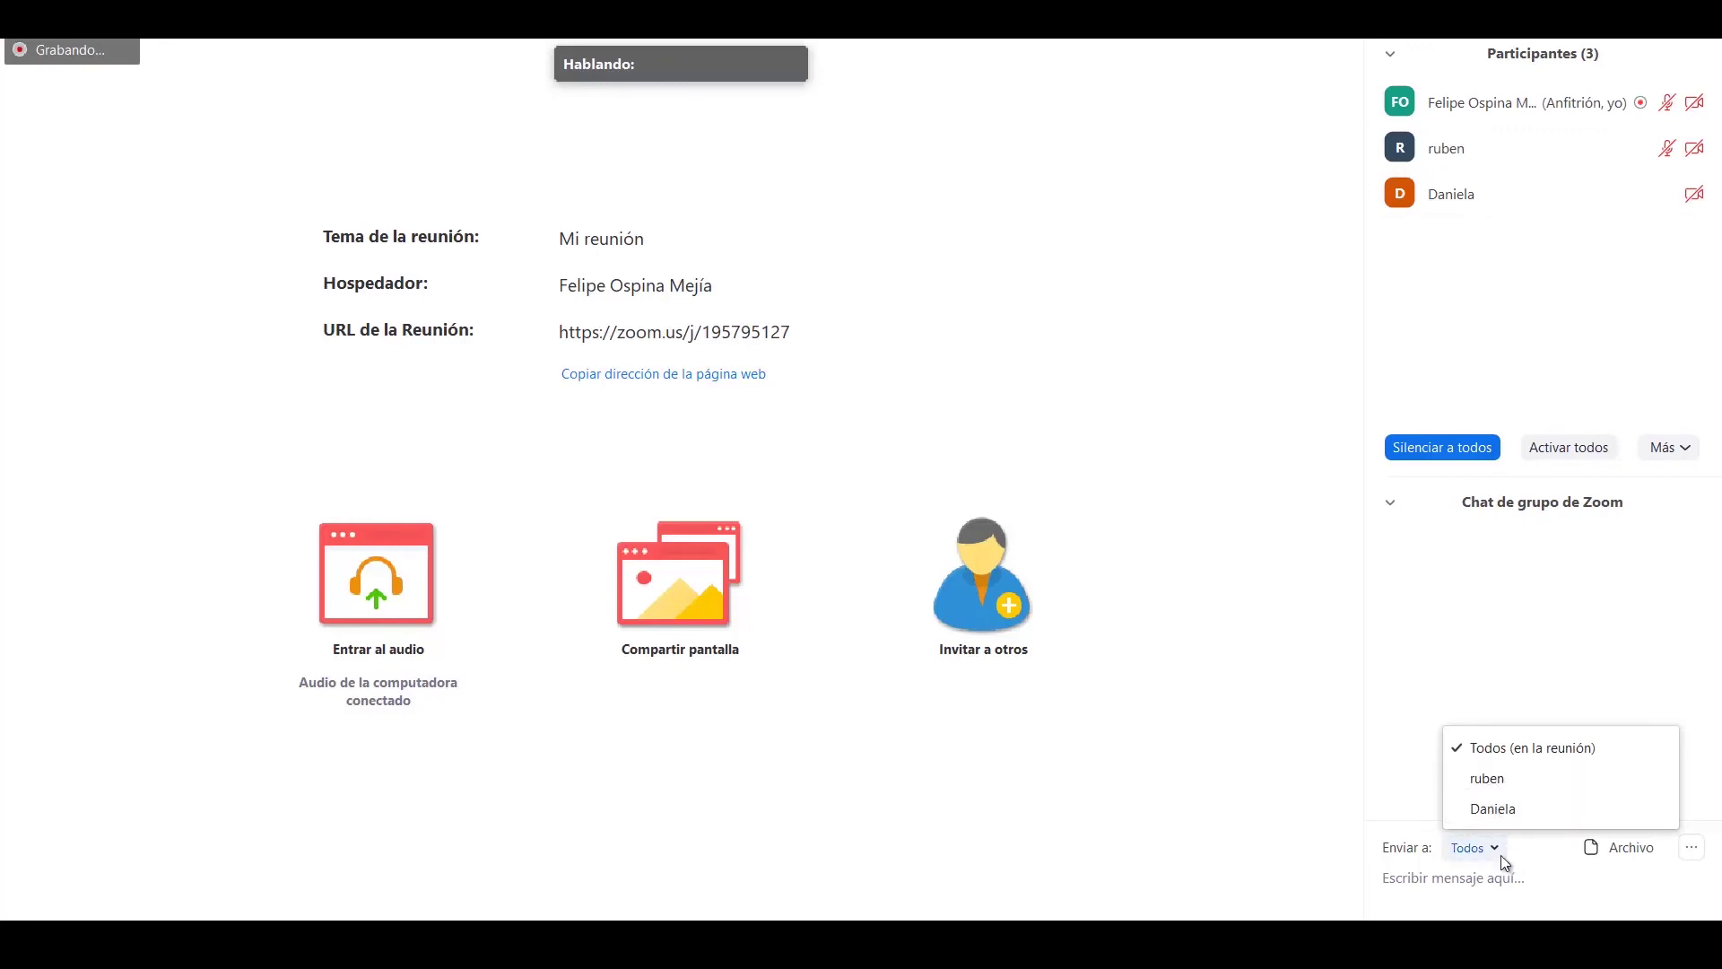
left_click(1527, 812)
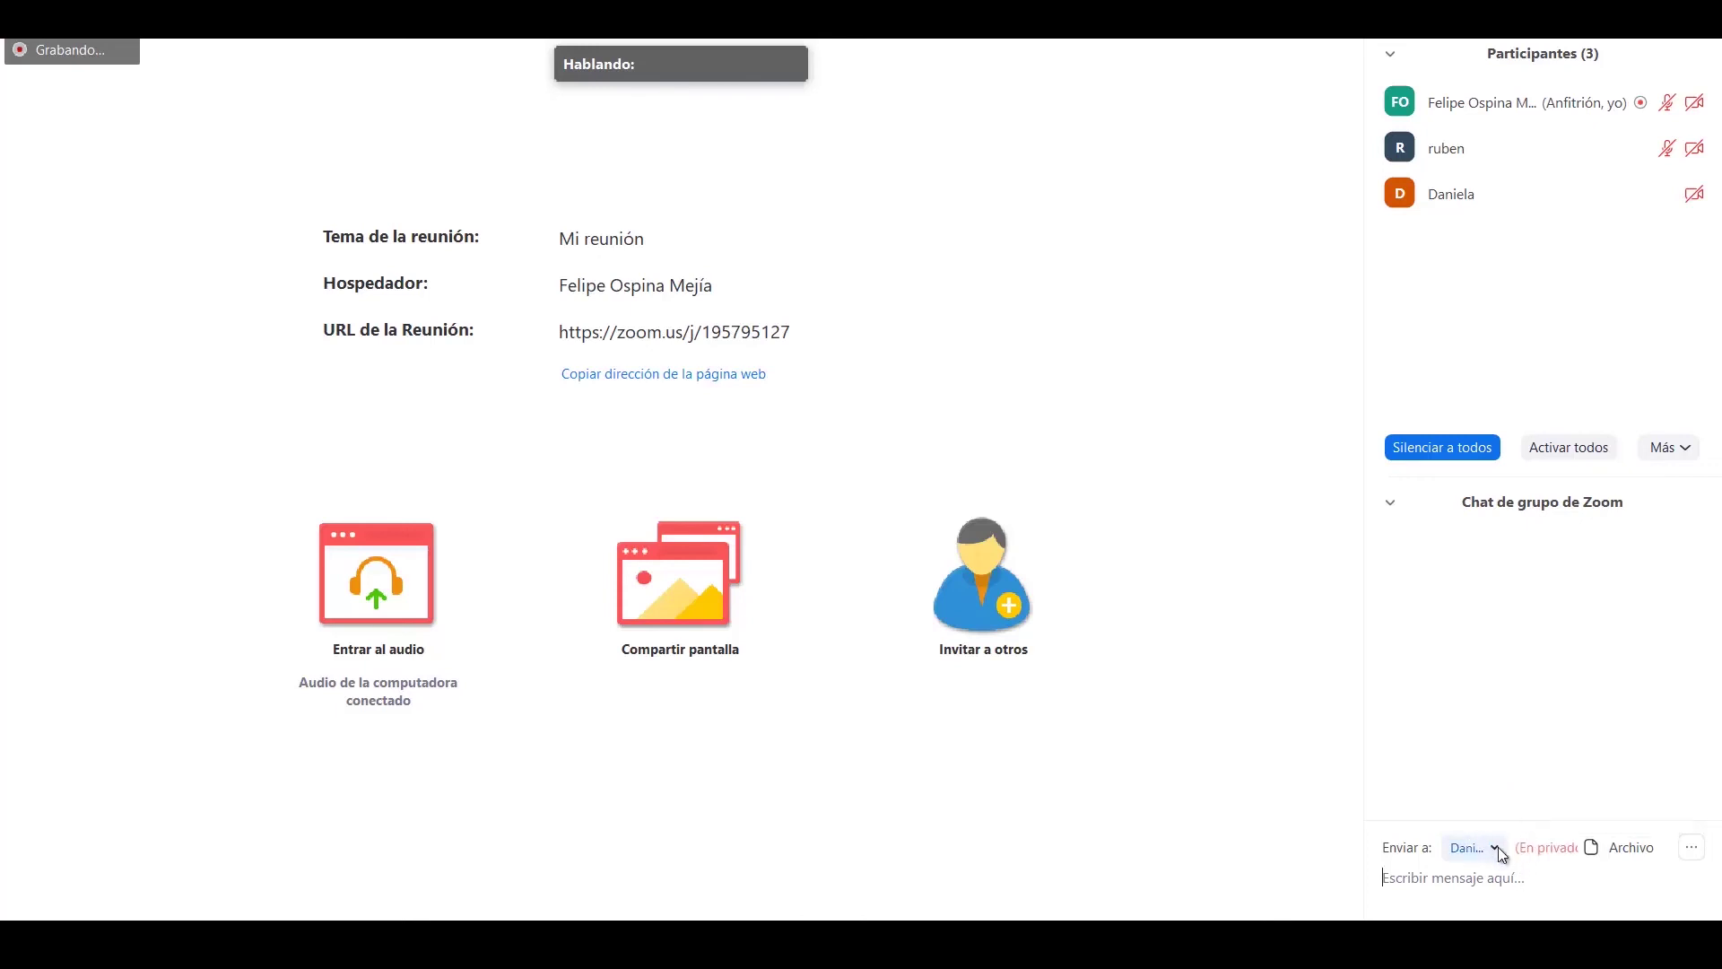
type("hola")
key("Return")
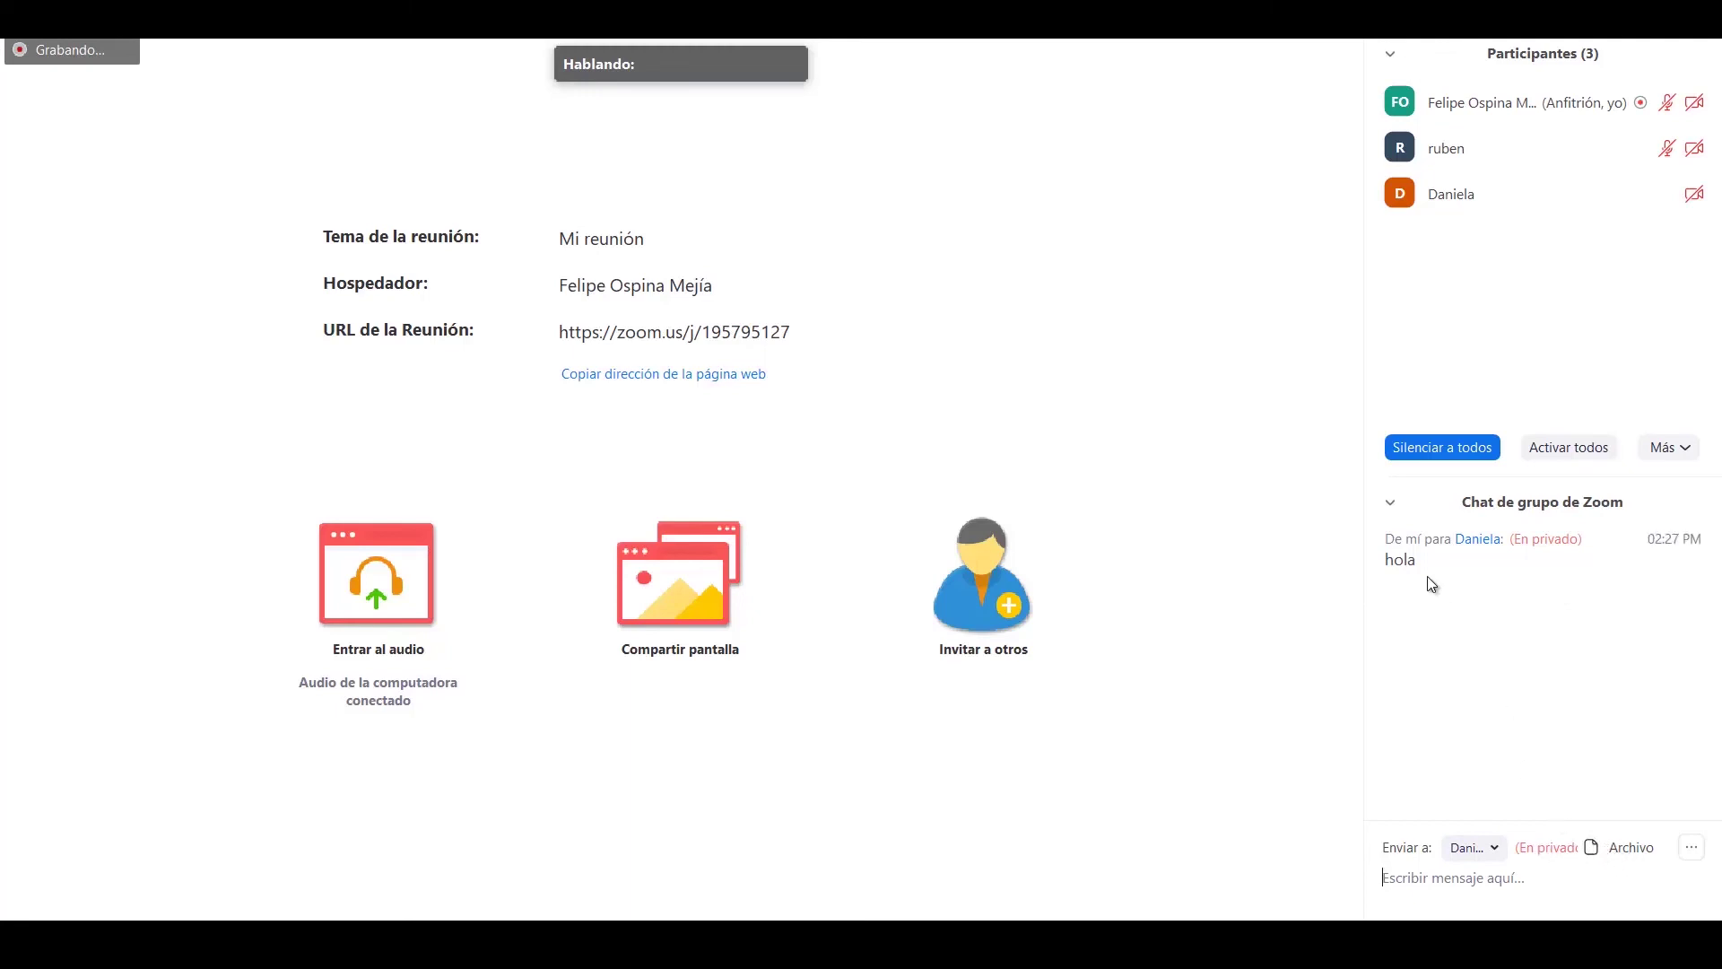
Send the PDF whose name begins "Educación-y-tecnologías-digitales" from the computer's Documentos folder to everyone (Todos) in the meeting chat
left_click(1474, 846)
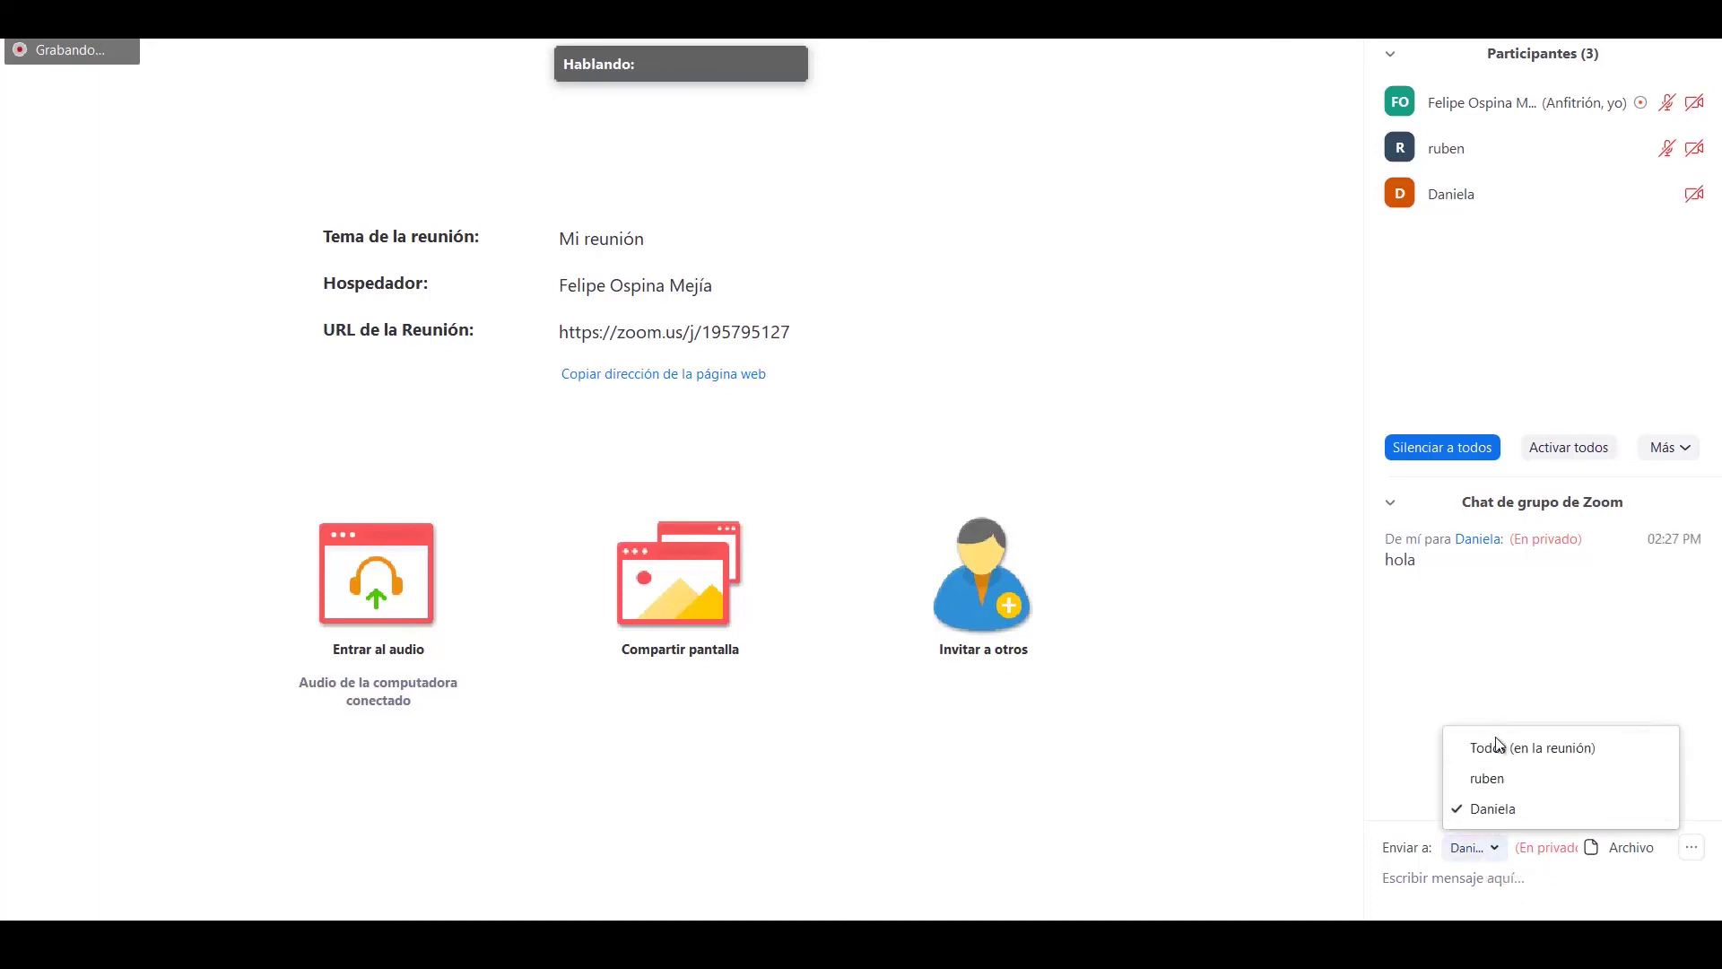
left_click(1491, 748)
left_click(1628, 847)
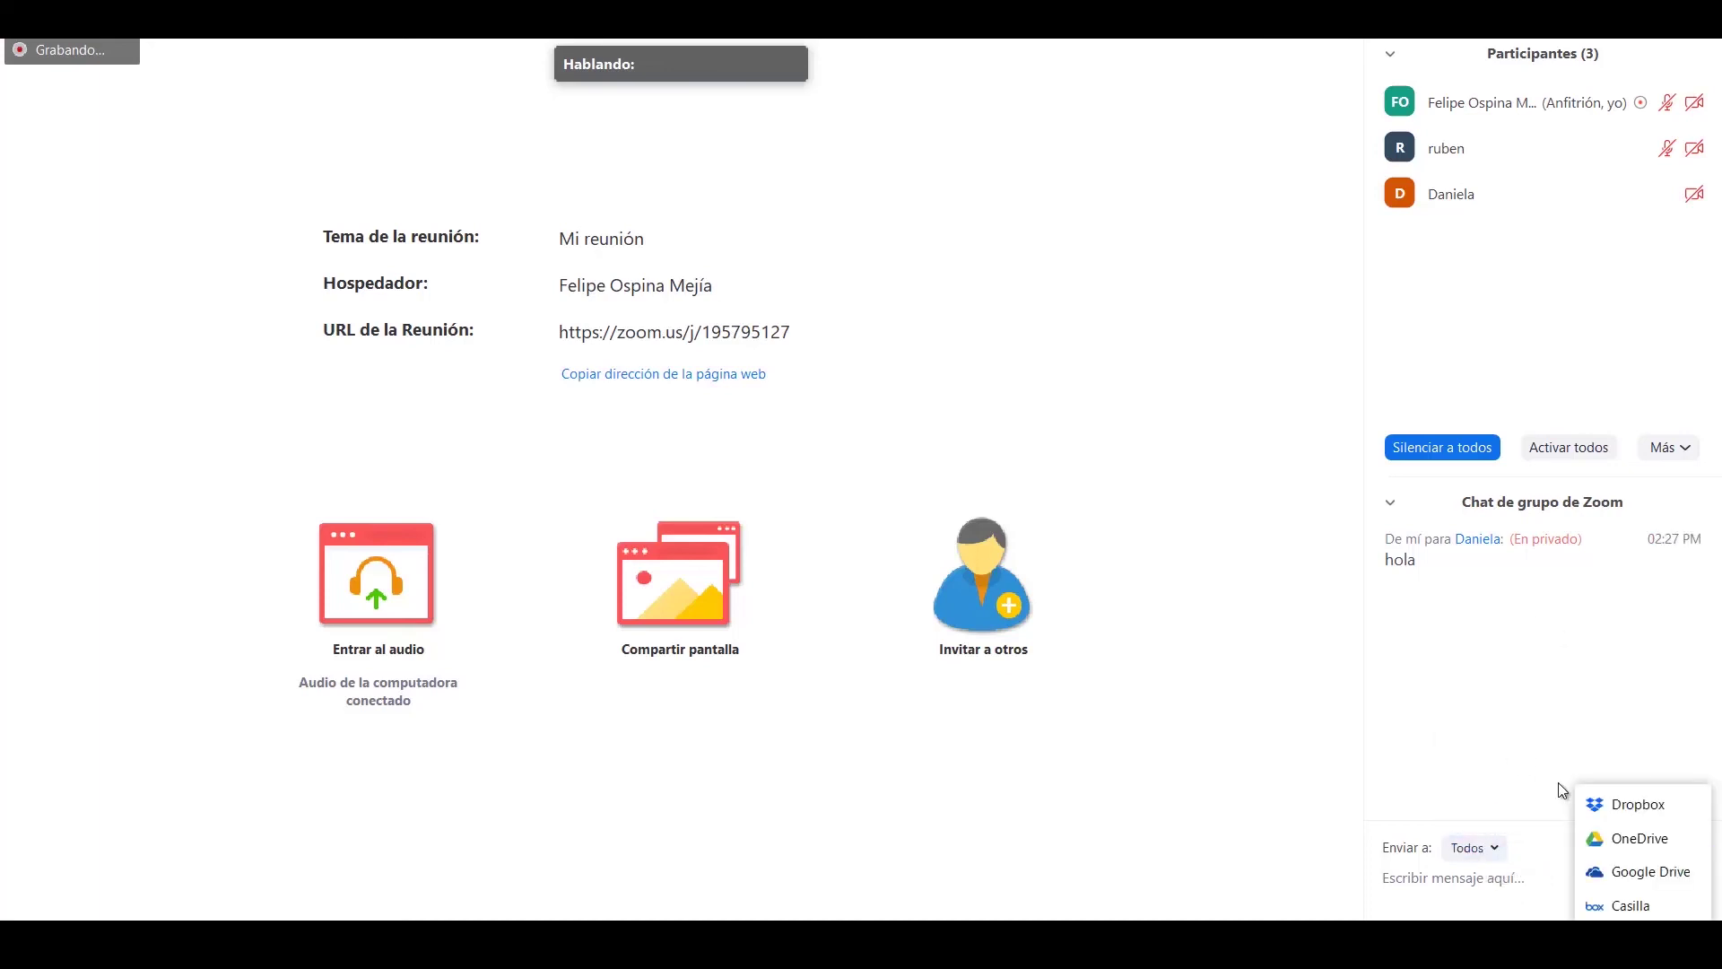
left_click(1522, 740)
left_click(1634, 849)
left_click(1641, 915)
scroll(322, 228, "down", 1)
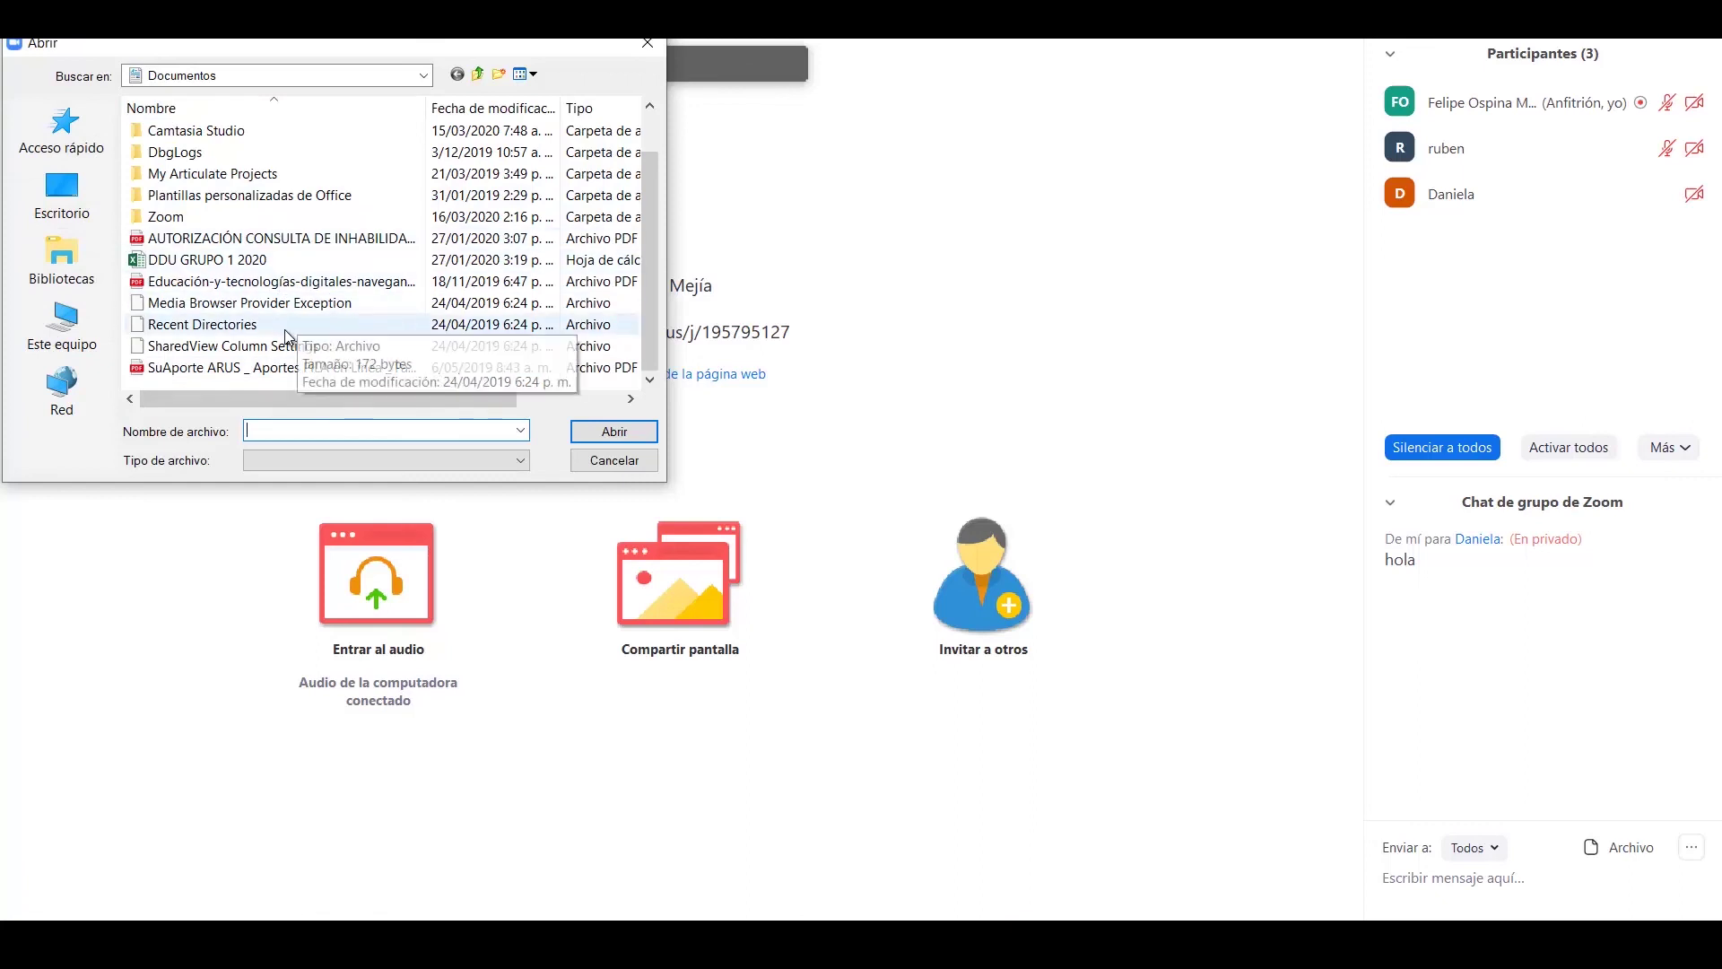
left_click(278, 281)
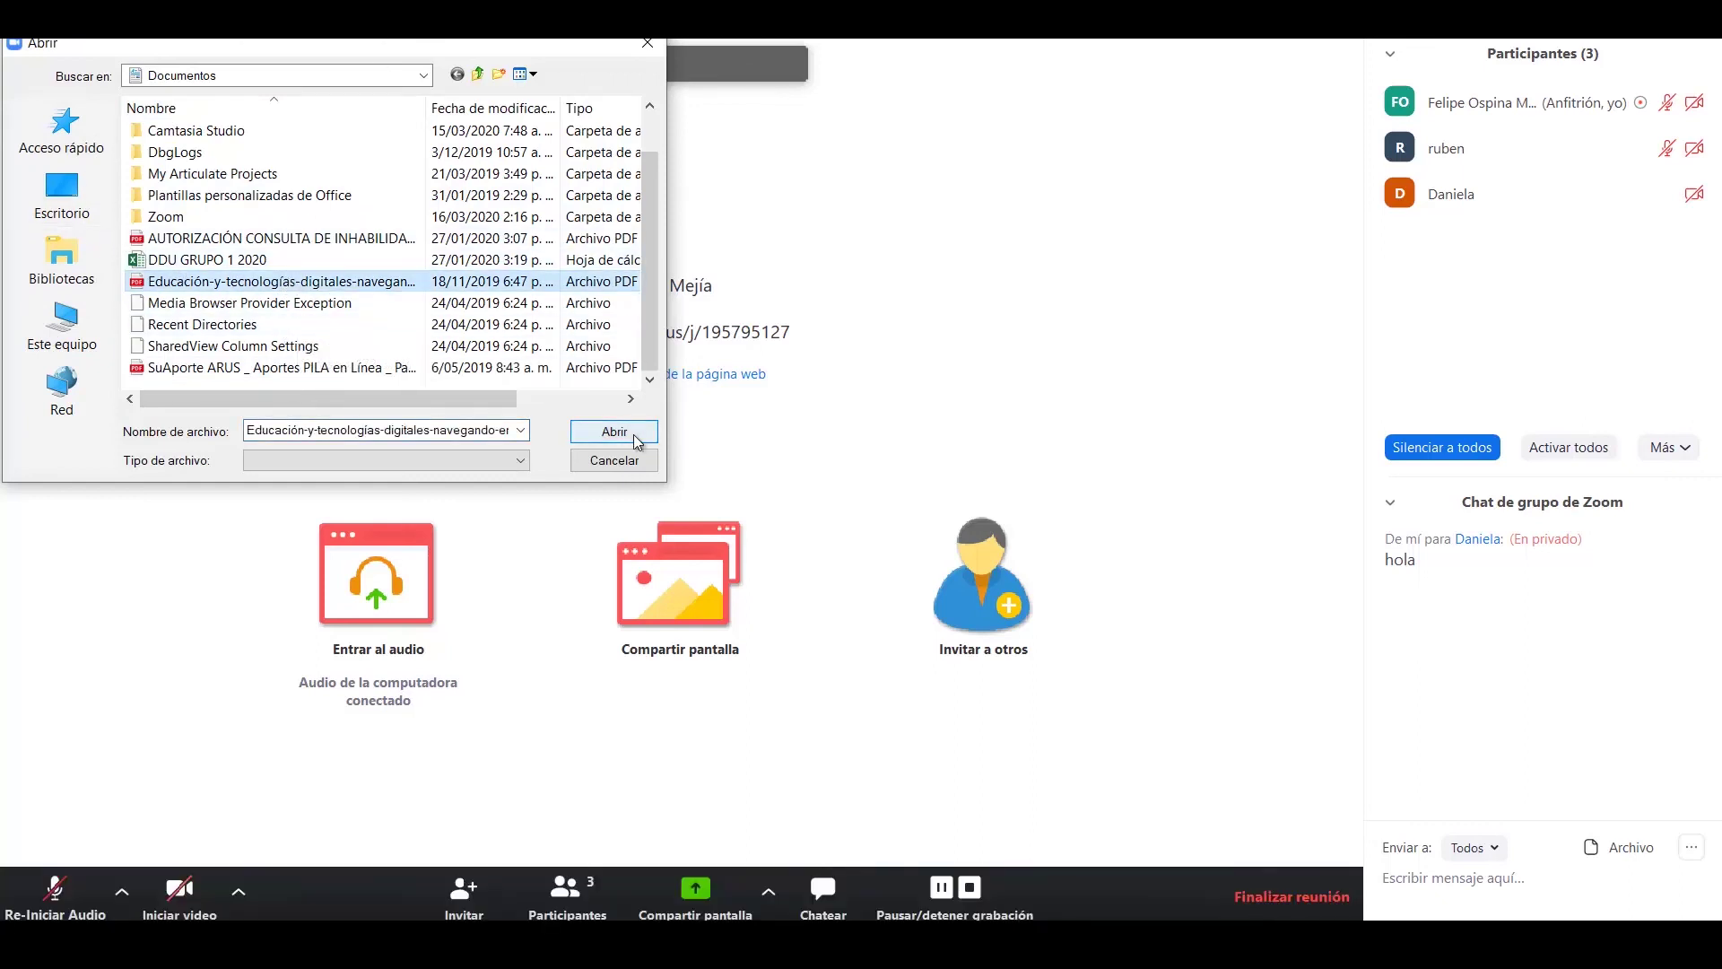
left_click(615, 431)
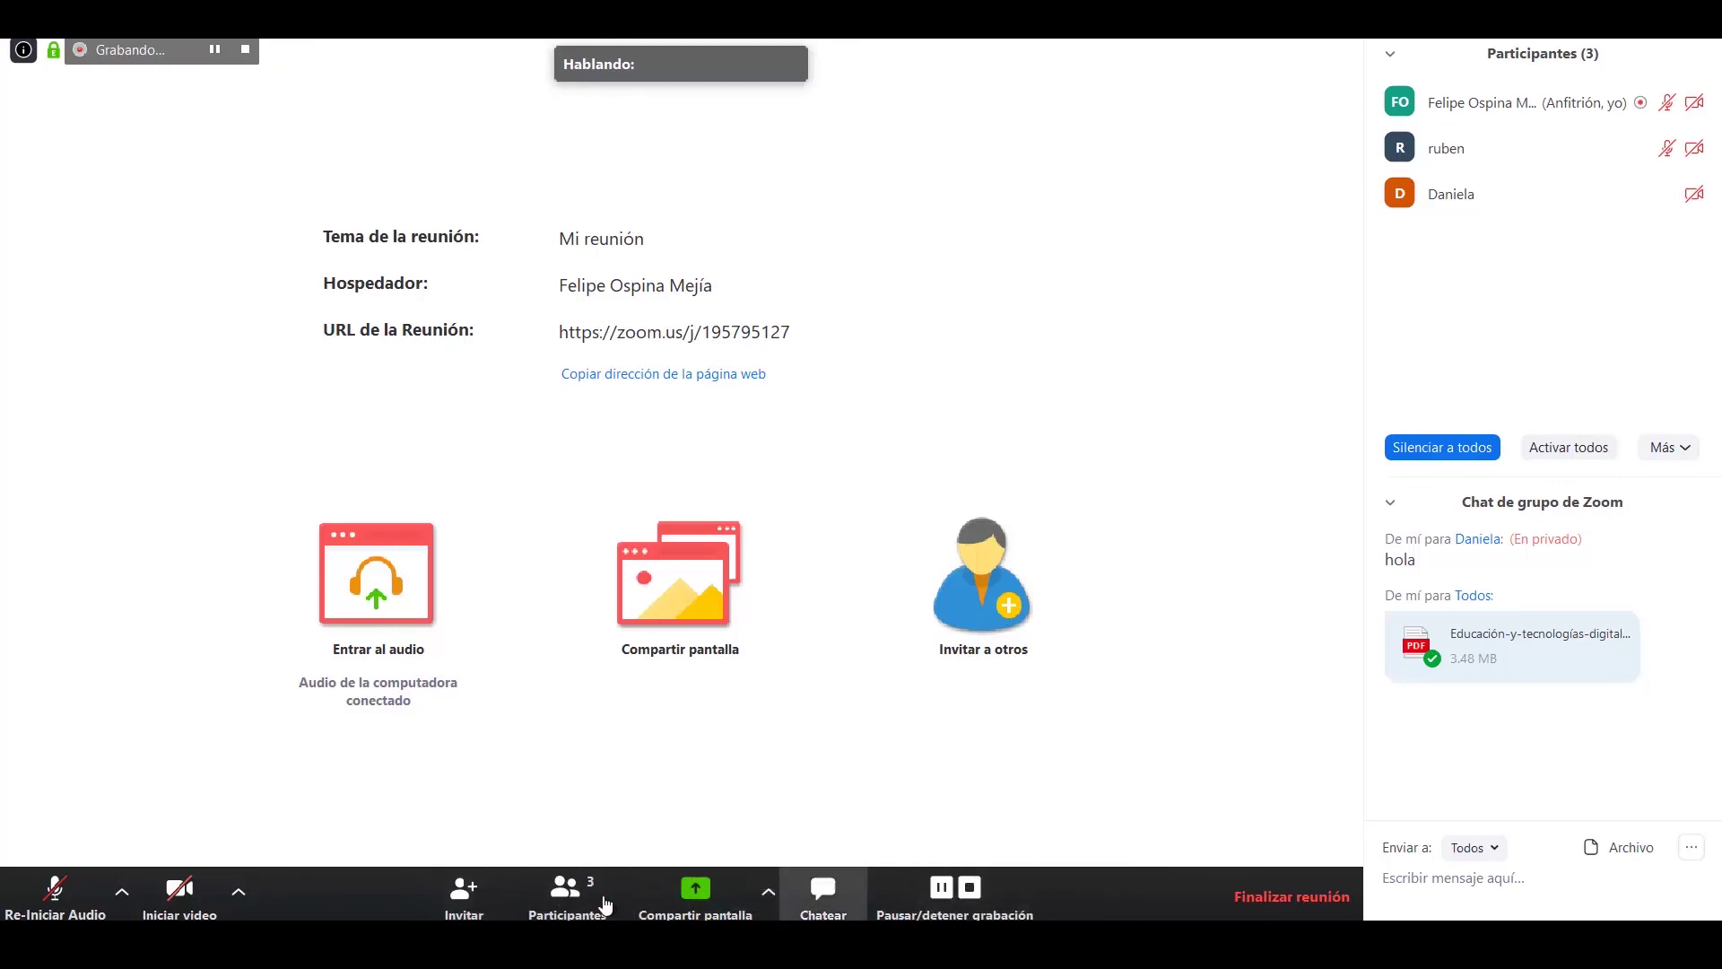
End the meeting for all participants and convert its recording
left_click(1291, 896)
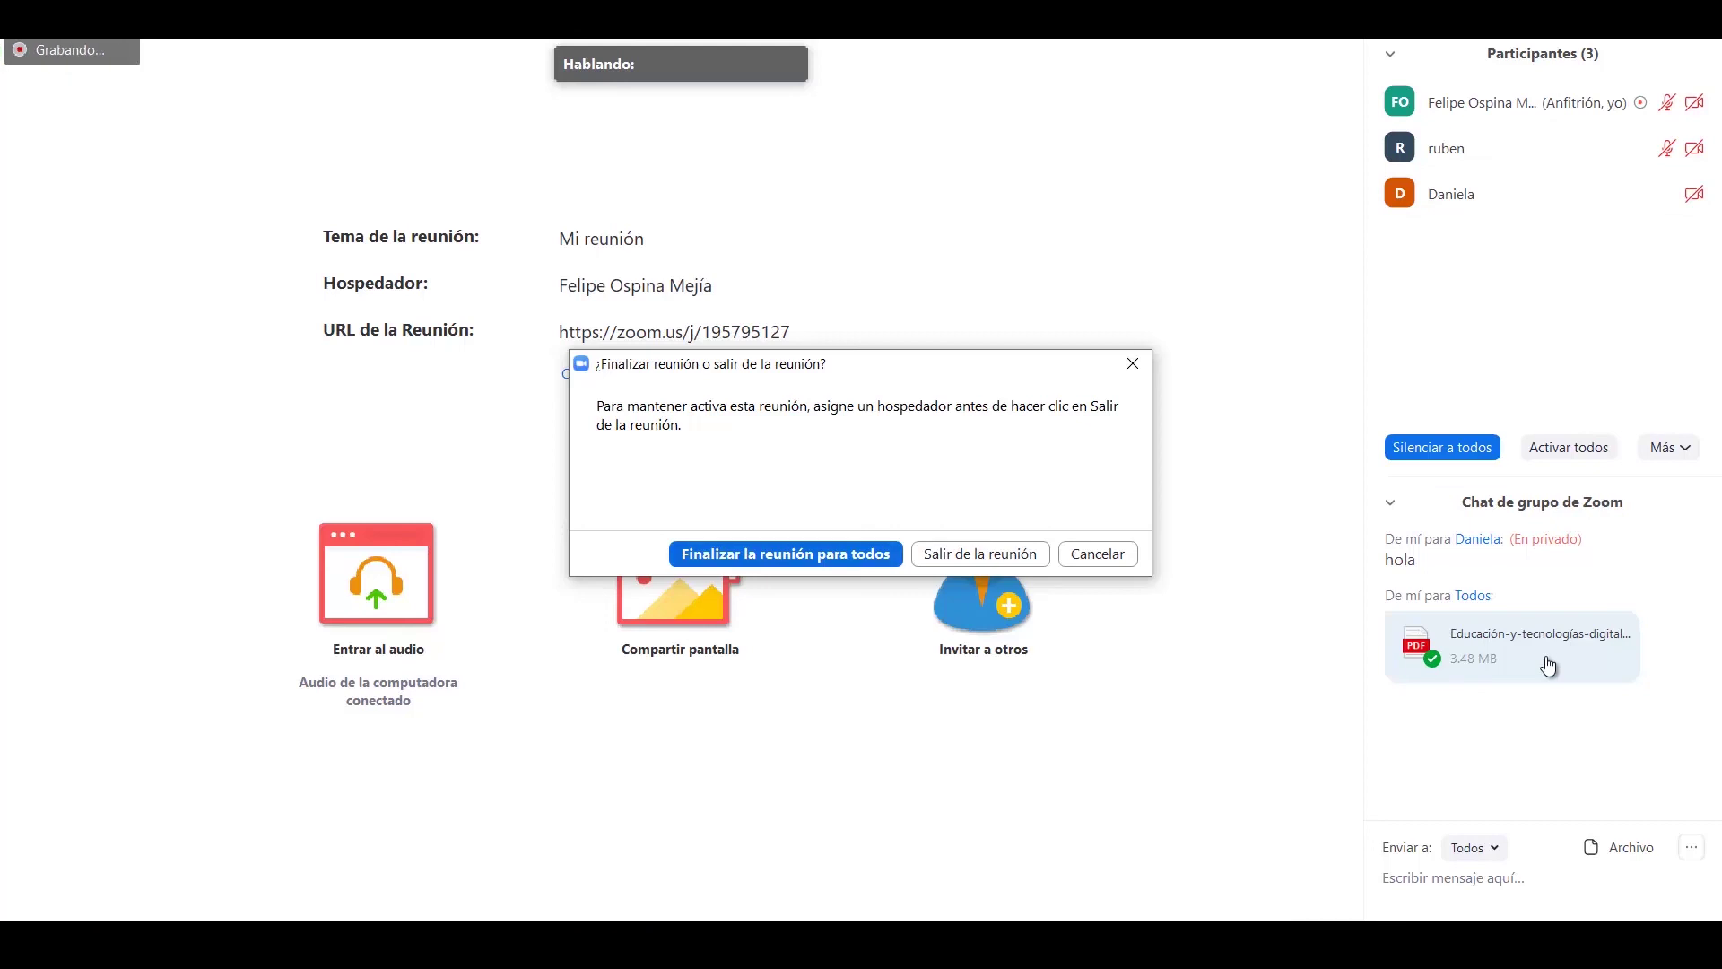
key("Return")
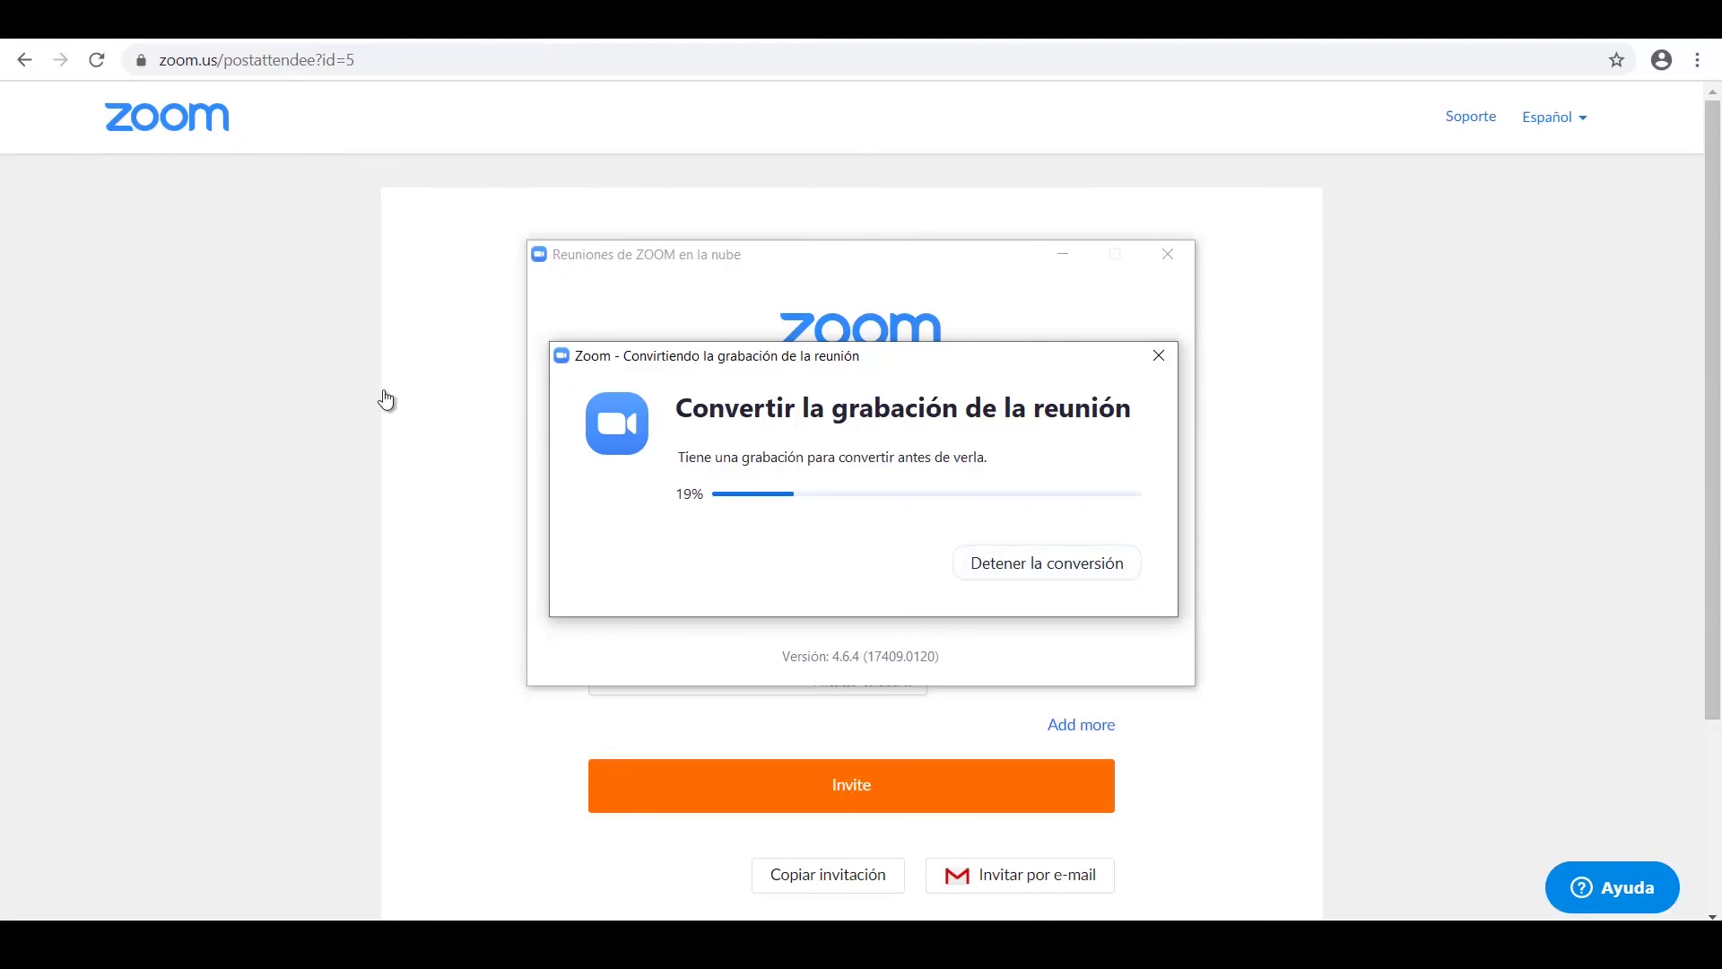
key("Return")
key("Return")
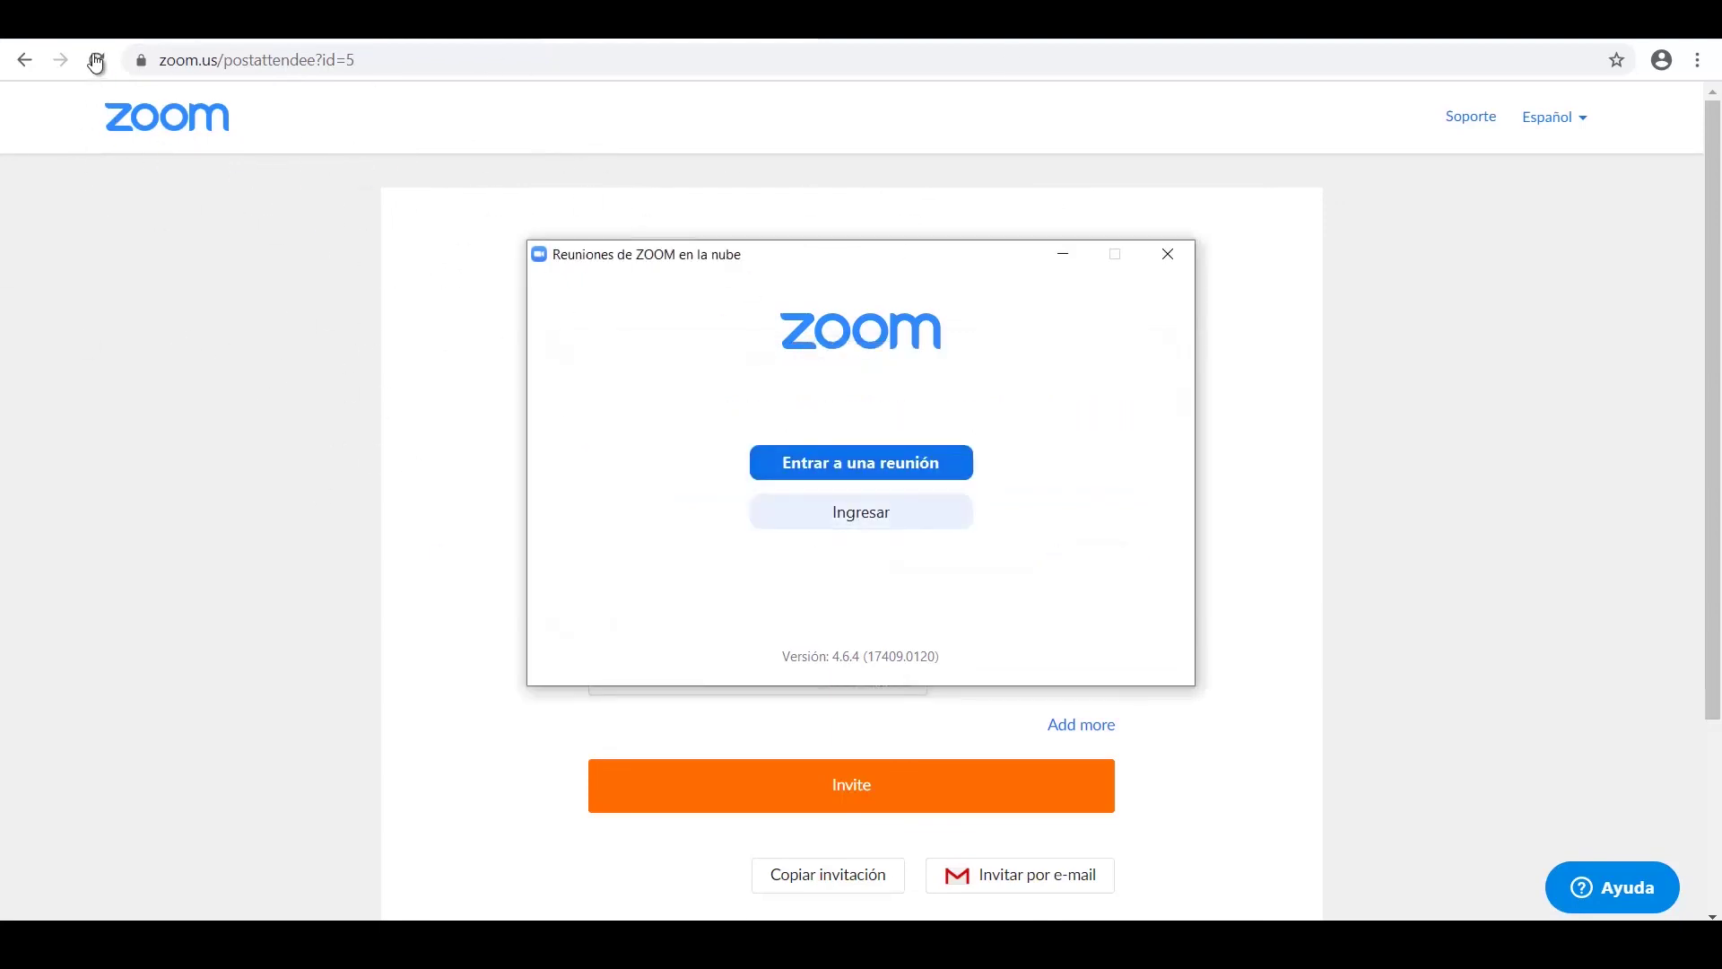